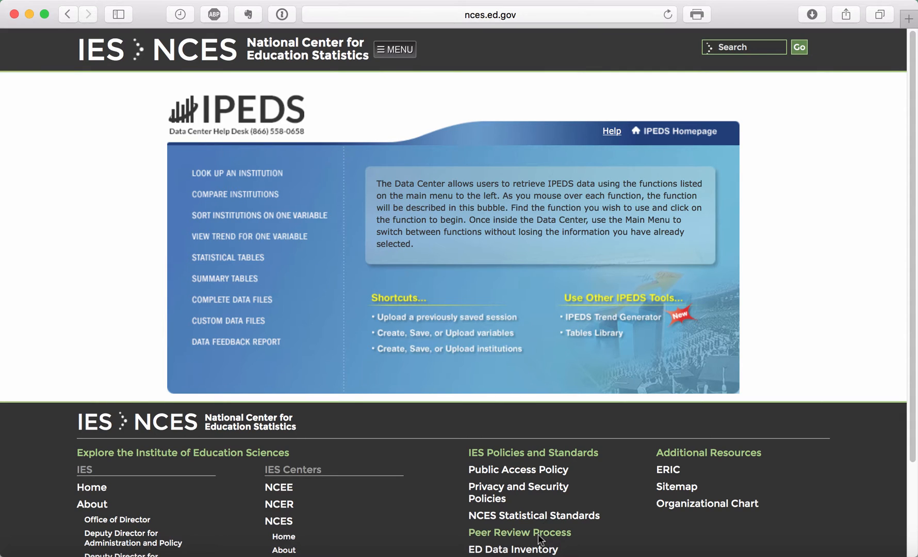
Switch to FlySketch, draw a rectangle around the list of Data Center functions, and undo the rectangle.
key("super+shift+f")
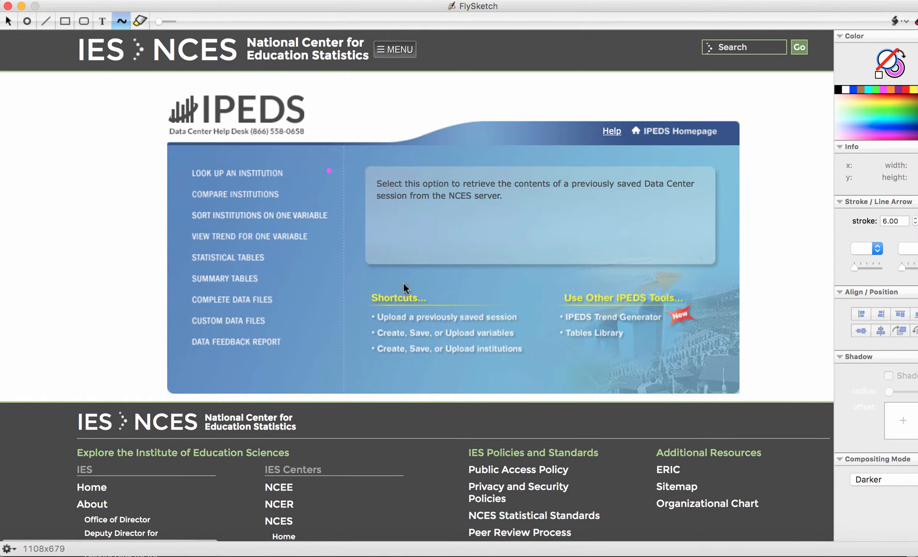
key("r")
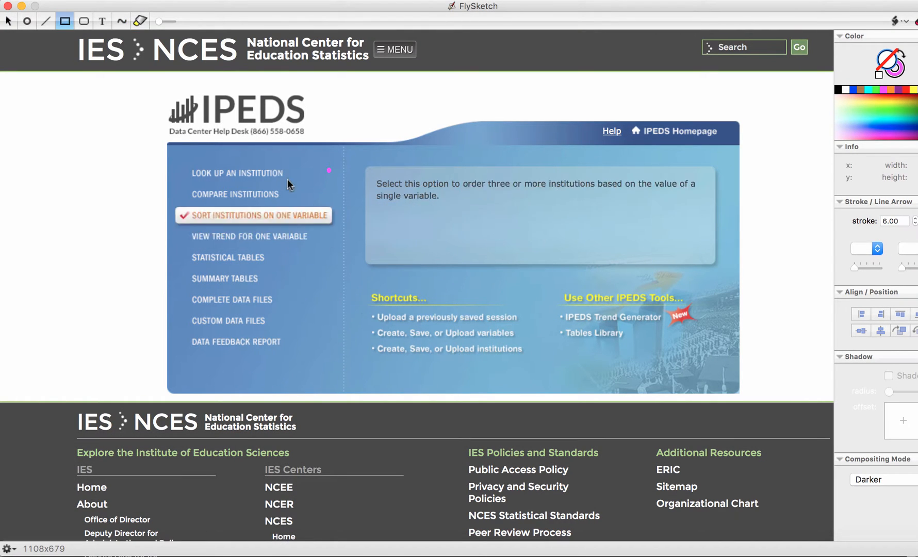
mouse_move(185, 153)
left_mouse_down()
mouse_move(183, 243)
mouse_move(217, 360)
mouse_move(342, 366)
left_mouse_up()
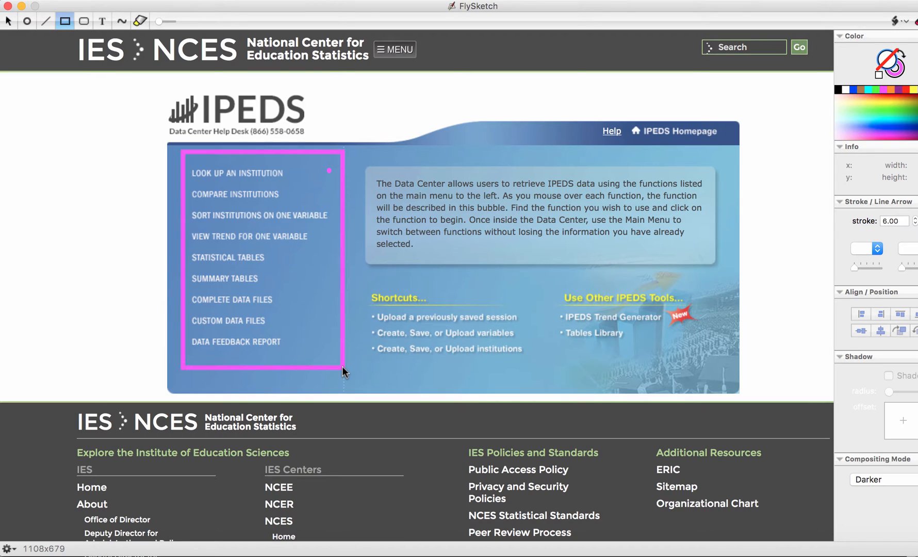
left_click_drag(342, 367, 342, 367)
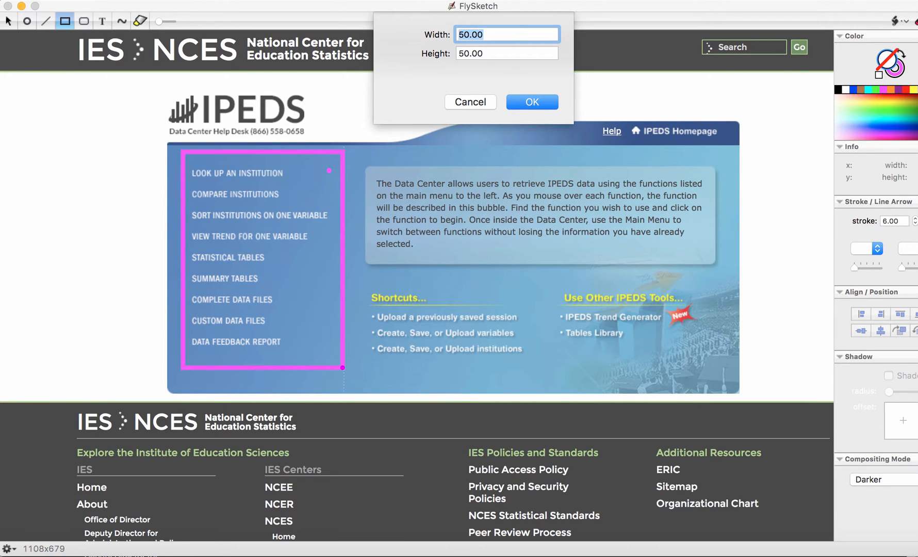
left_click(482, 101)
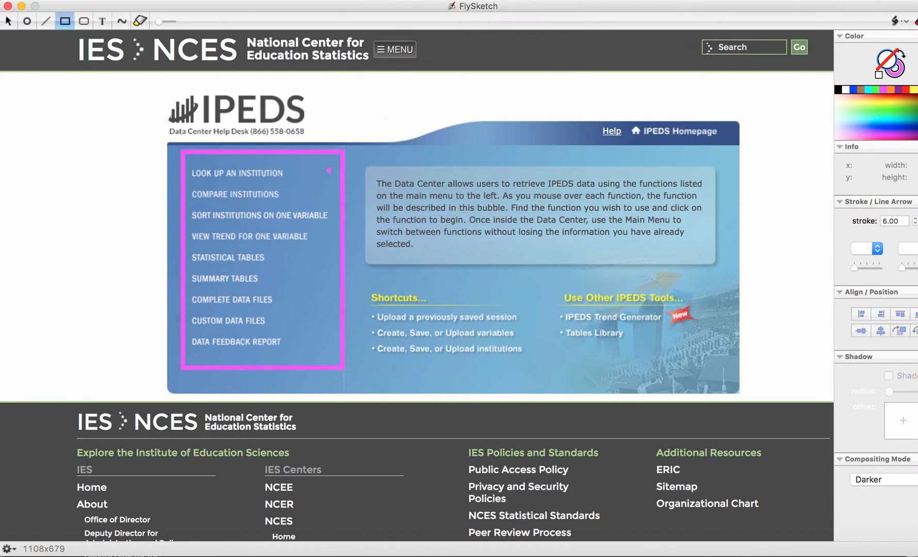
key("super+z")
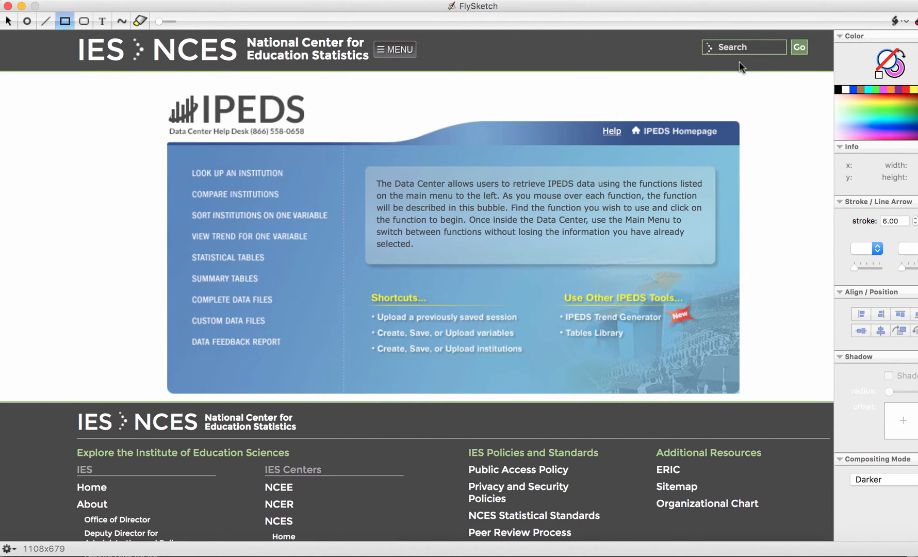
Highlight the Compare Institutions function, leave the annotation overlay, and open Compare Institutions in the browser.
key("h")
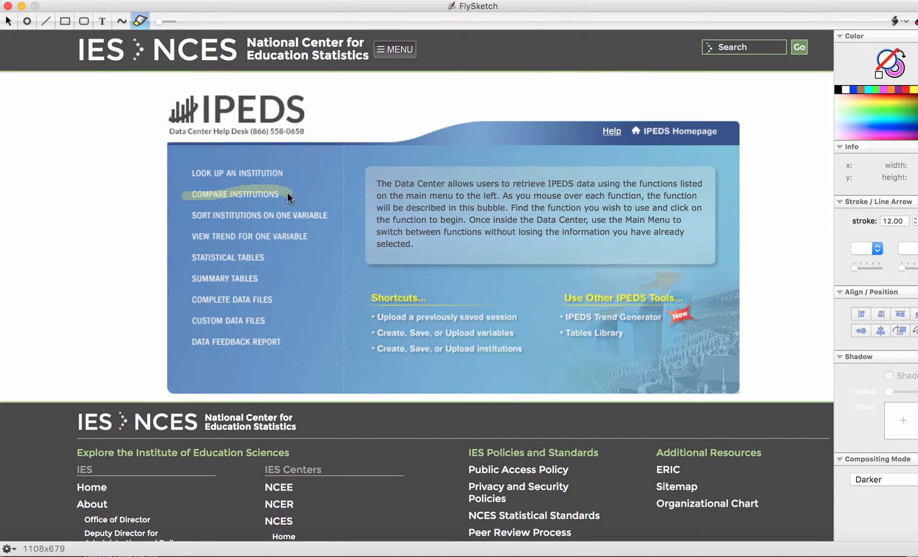
key("Escape")
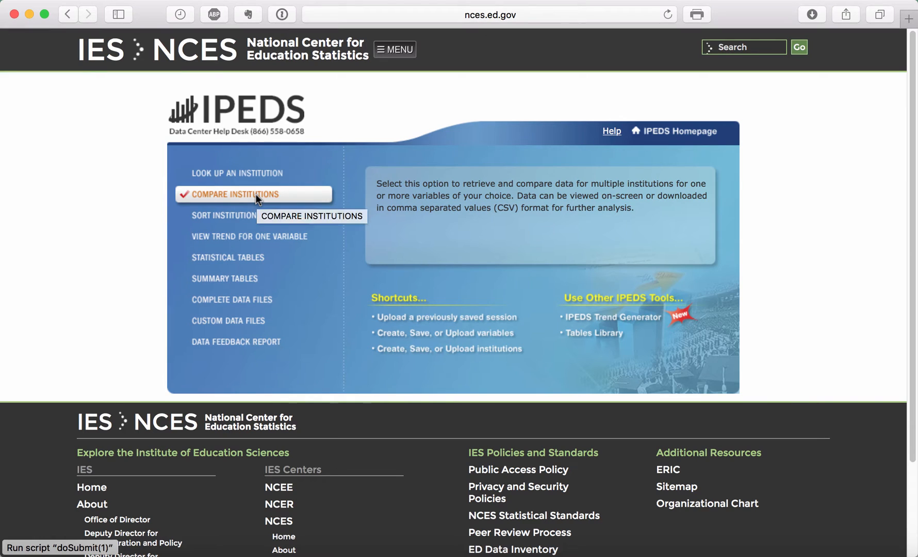
left_click(209, 199)
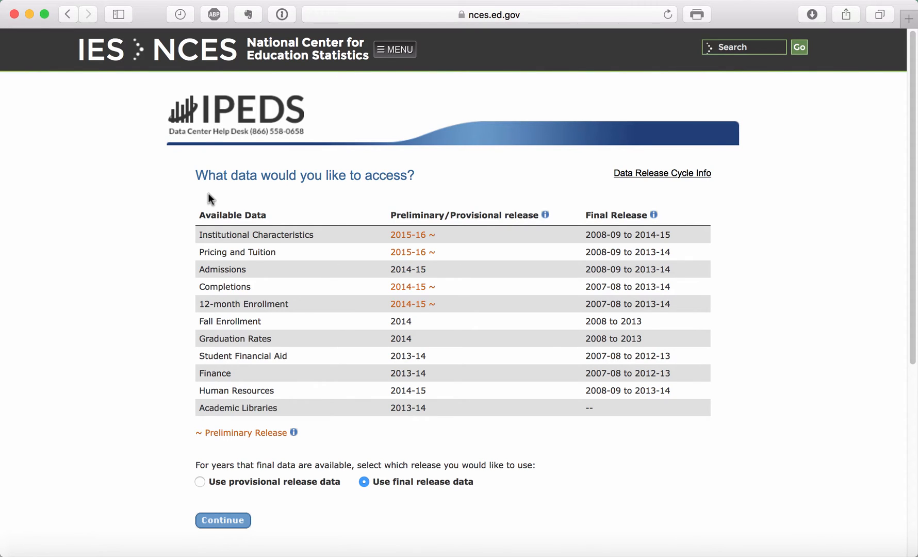
Mark the Preliminary/Provisional release and Final Release column headings in FlySketch, then erase the marks and close the overlay.
key("super+shift+1")
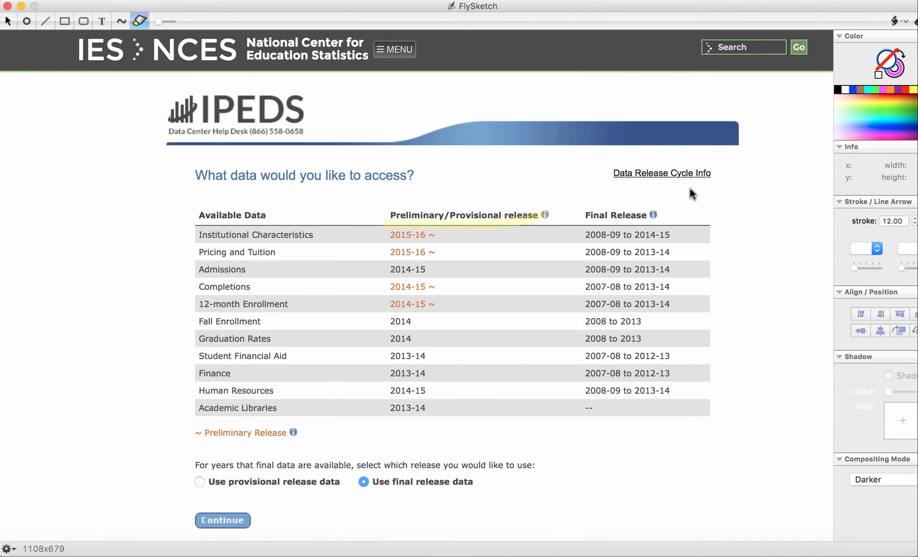
left_click_drag(585, 211, 664, 212)
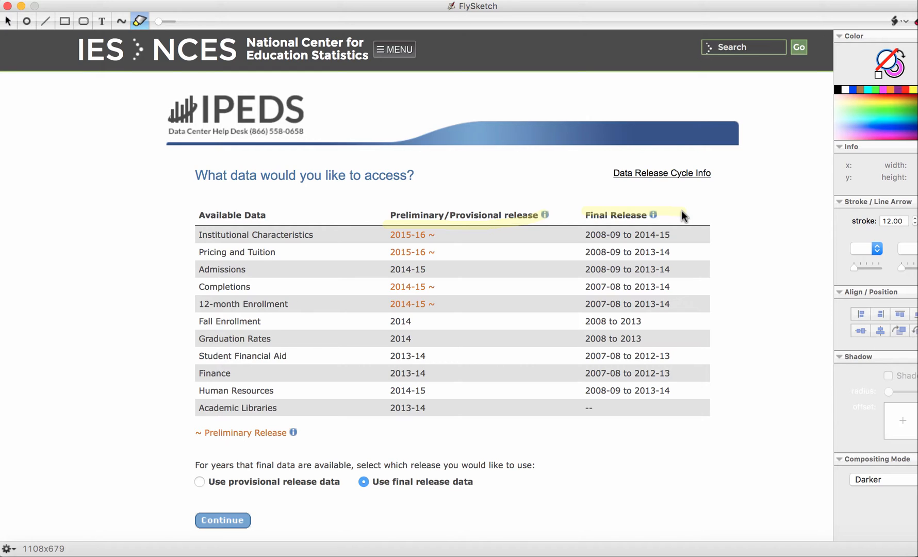
key("r")
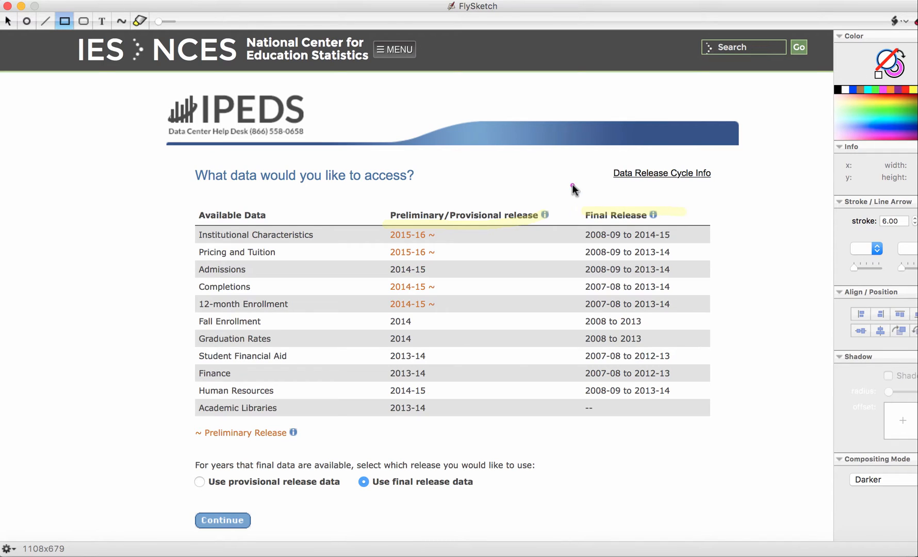
mouse_move(572, 184)
left_mouse_down()
mouse_move(582, 231)
mouse_move(700, 241)
left_mouse_up()
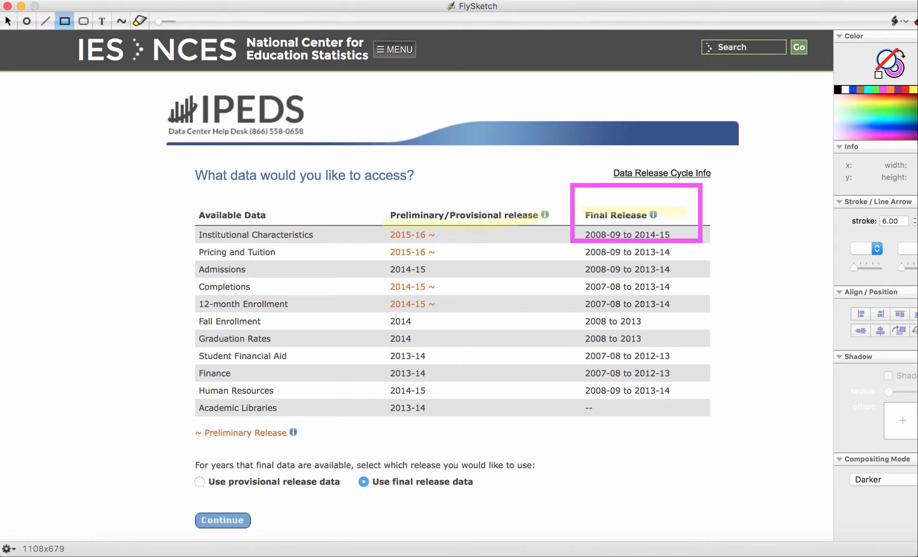
key("super+a")
key("Delete")
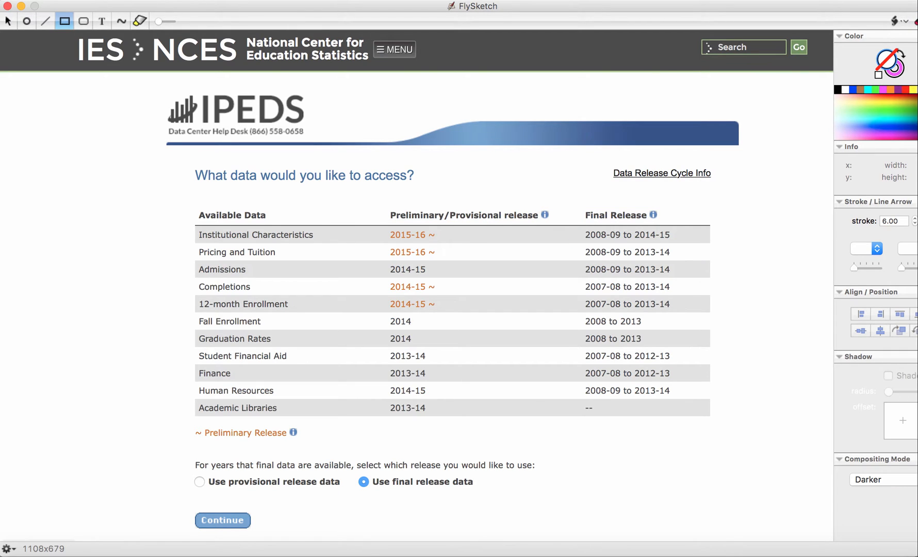
key("super+w")
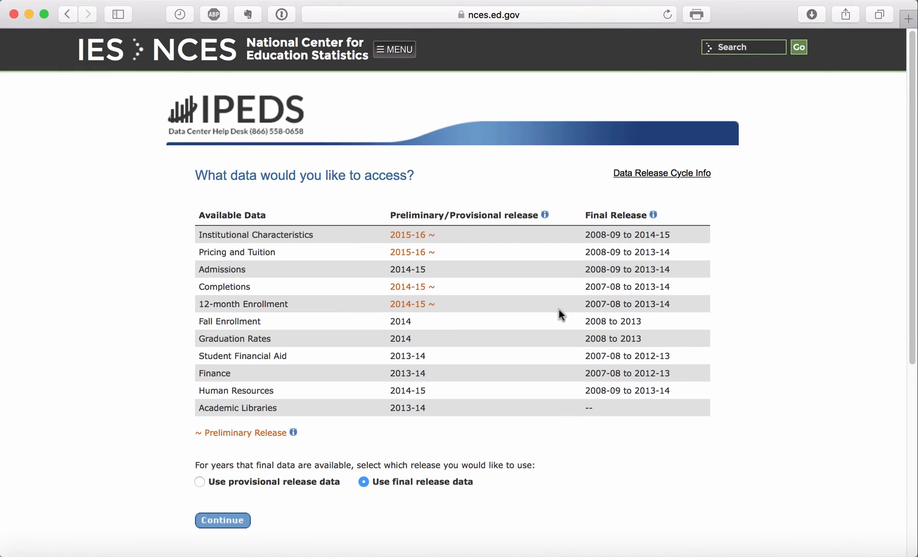
Continue to institution selection using the final release data.
left_click(240, 522)
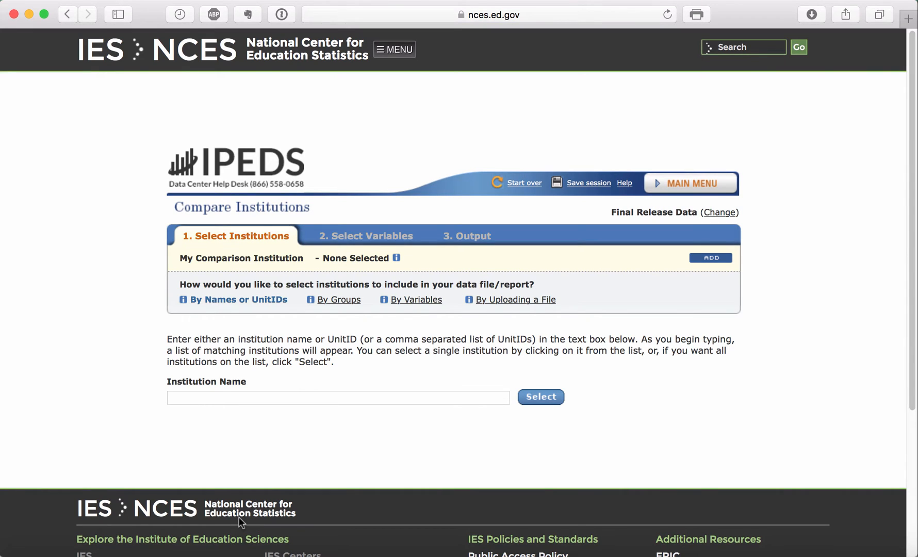
Underline My Comparison Institution and circle its Add option in FlySketch, then erase the marks and close the overlay.
key("super+alt+f")
key("f")
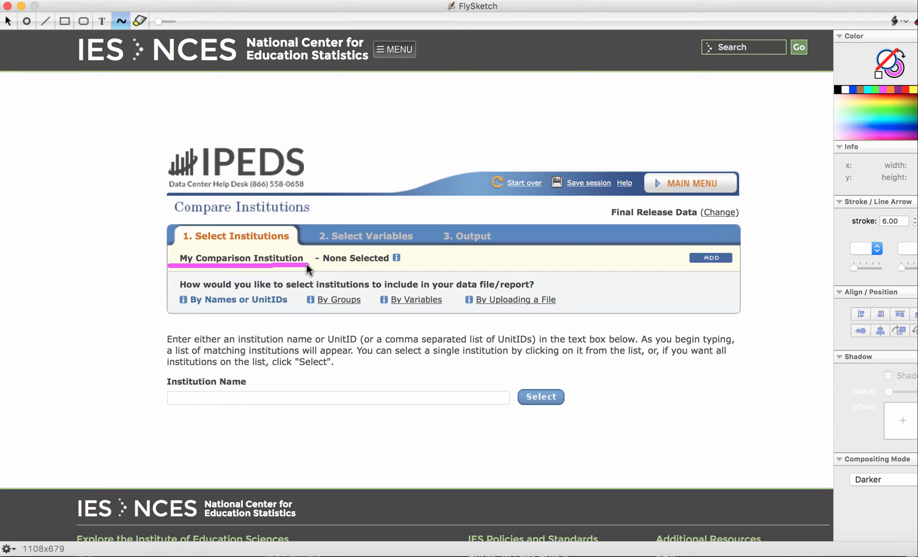
left_click_drag(692, 266, 702, 266)
left_click_drag(716, 223, 678, 260)
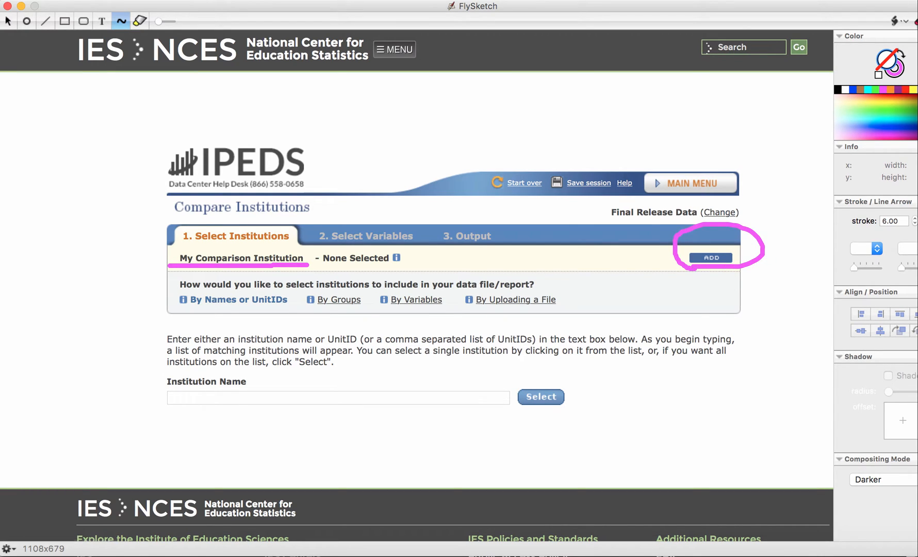
left_click(915, 21)
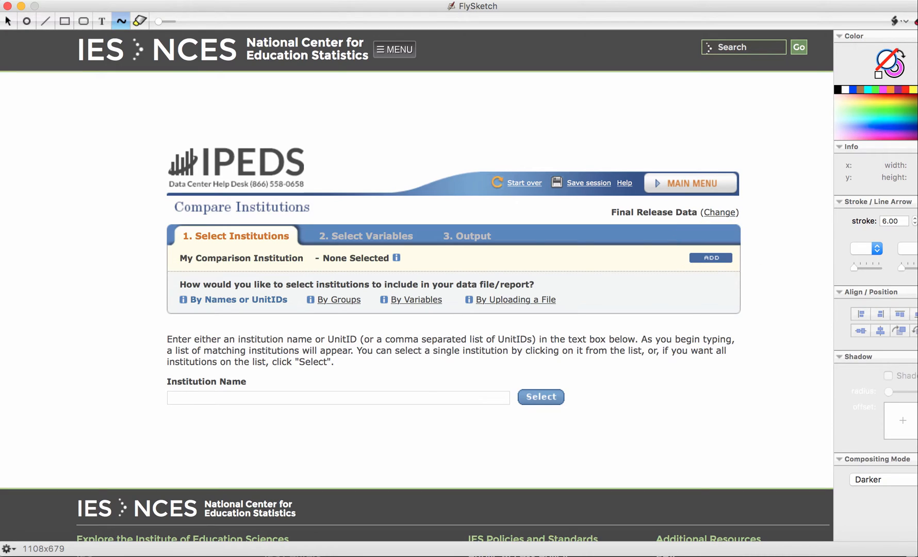
key("super+w")
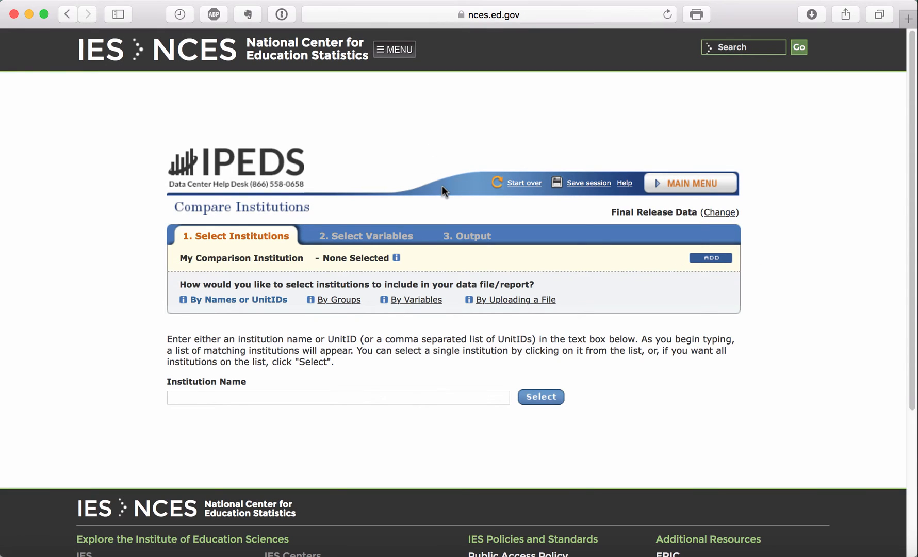
Start adding a comparison institution and enter Bergen Community College as the institution name.
left_click(704, 259)
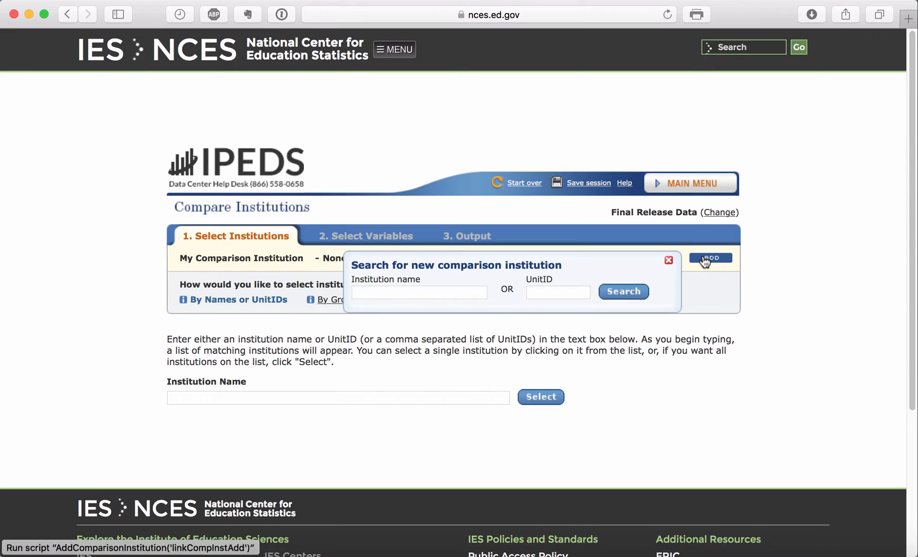
left_click(382, 292)
type("Ber")
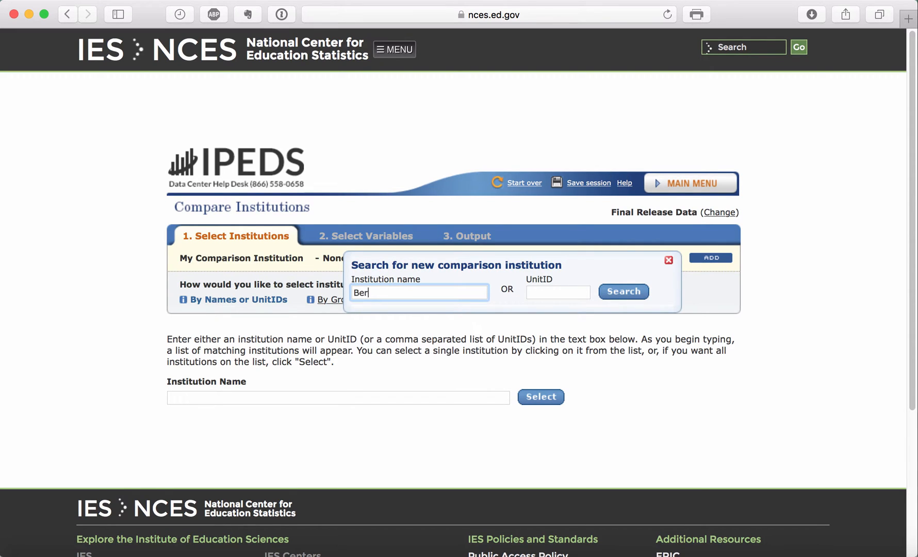
type("gen Community College")
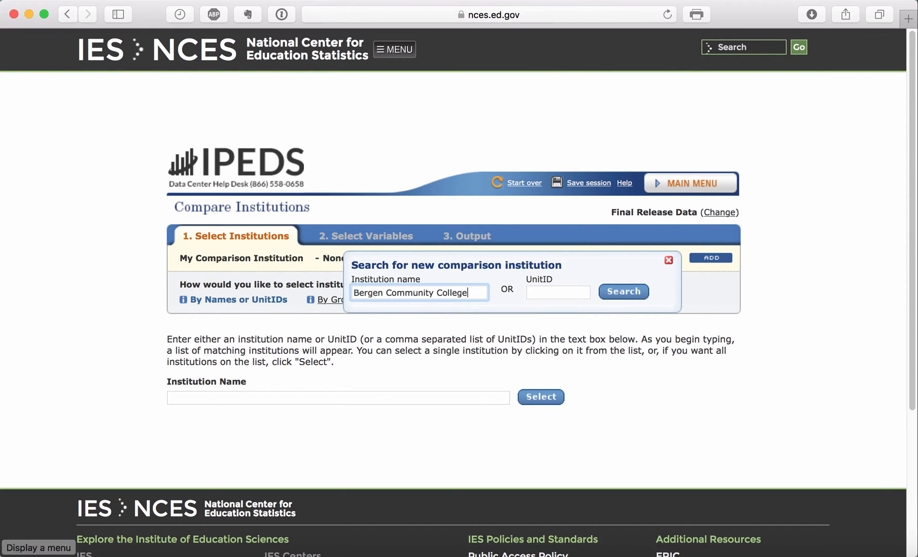
Underline the UnitID label in FlySketch and erase the mark.
key("super+shift+f")
left_click_drag(521, 285, 561, 285)
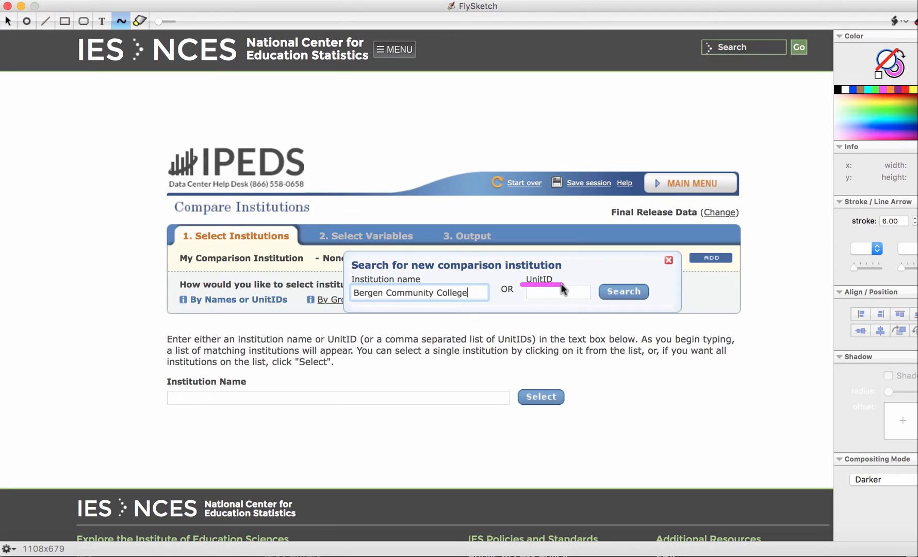
key("super+BackSpace")
Return to the browser and search for the entered college to set it as the comparison institution.
key("super+Tab")
left_click(622, 291)
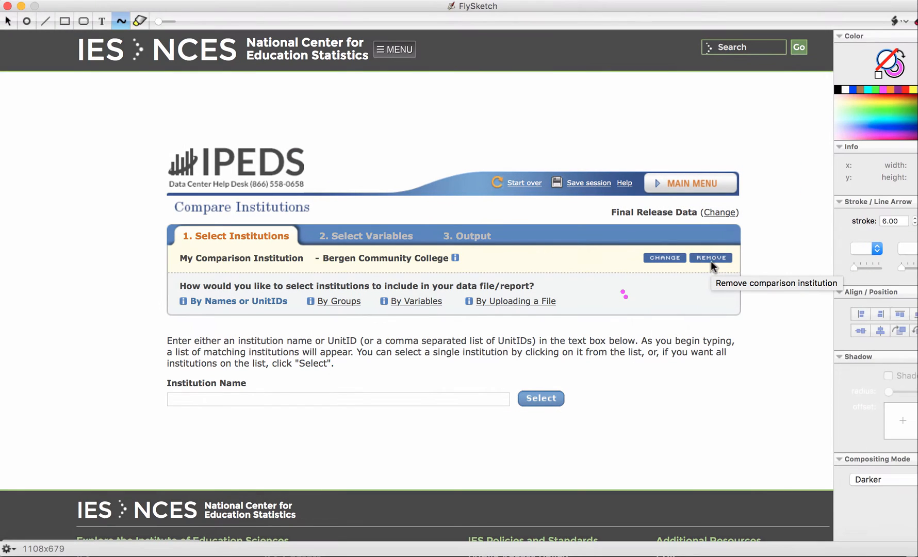
Circle the By Groups, By Variables and By Uploading a File selection methods, then clear the circles.
mouse_move(423, 302)
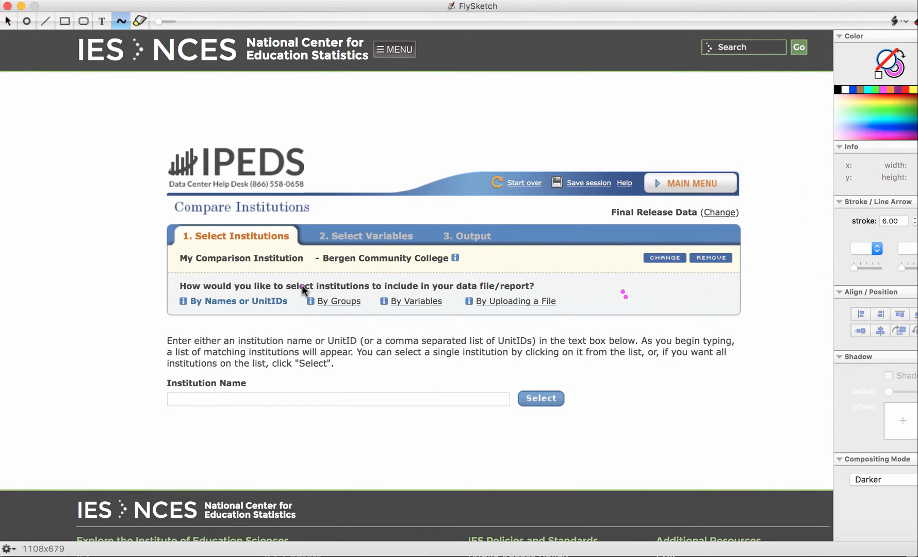
mouse_move(302, 285)
left_mouse_down()
mouse_move(367, 294)
mouse_move(395, 315)
mouse_move(456, 308)
mouse_move(430, 278)
mouse_move(388, 285)
left_mouse_up()
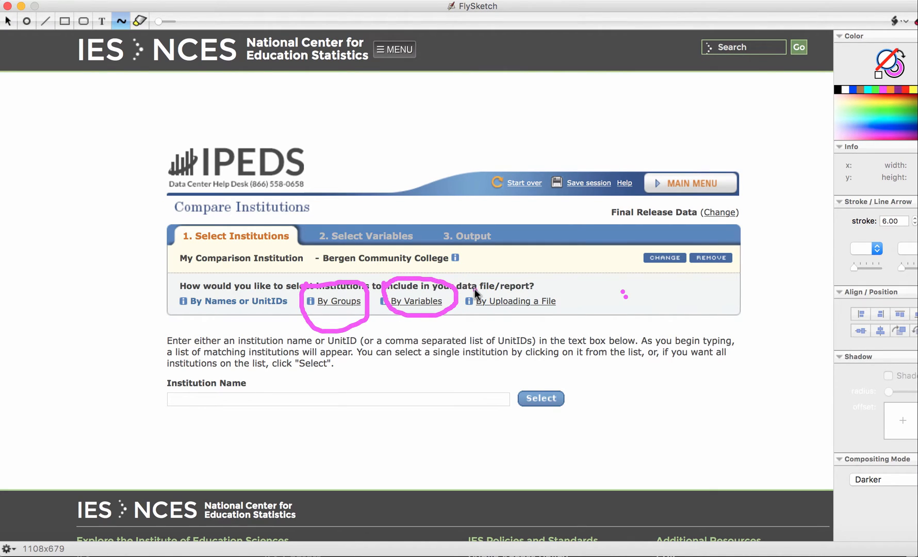
mouse_move(498, 322)
left_mouse_down()
mouse_move(575, 288)
mouse_move(490, 263)
mouse_move(477, 292)
left_mouse_up()
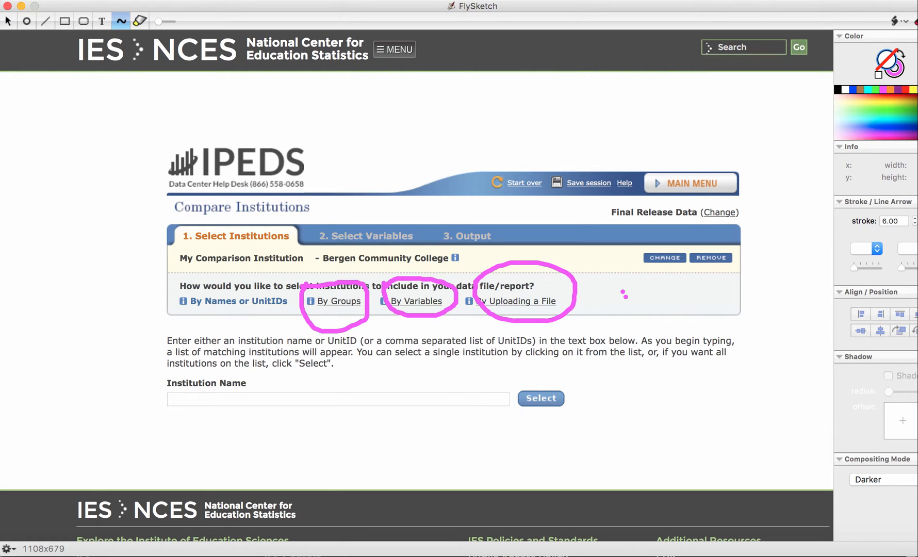
key("Escape")
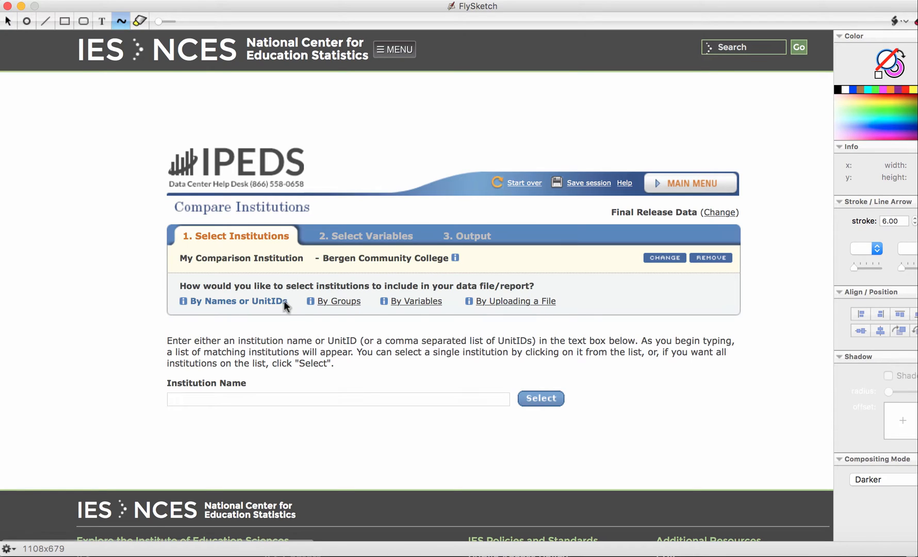
Choose to select institutions by groups using EZ Group.
mouse_move(334, 301)
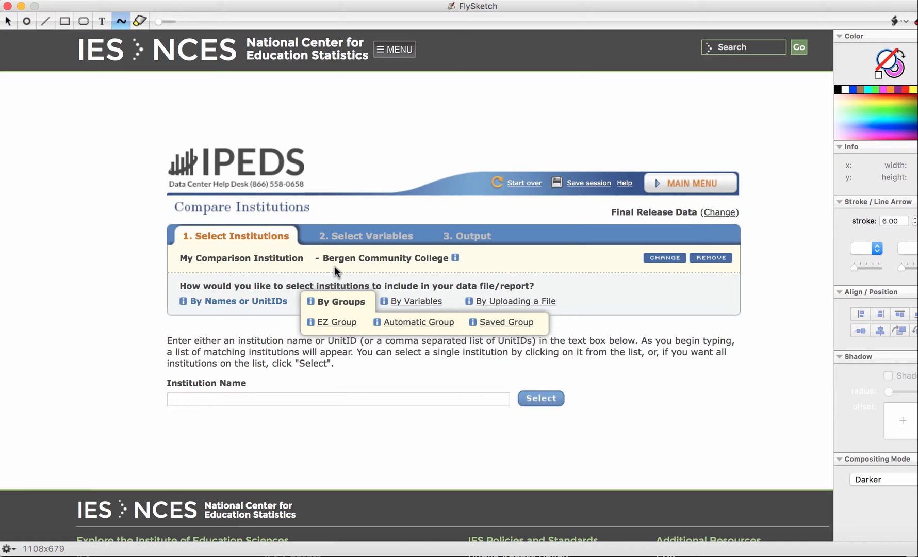
left_click(339, 322)
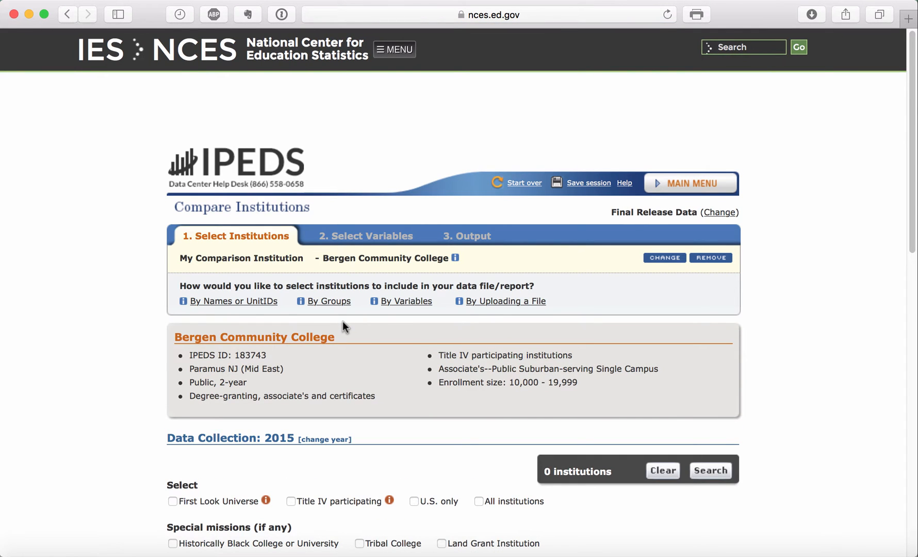
Circle the Bergen Community College profile summary in FlySketch and close the overlay to return to the group criteria.
scroll(112, 400, "down", 5)
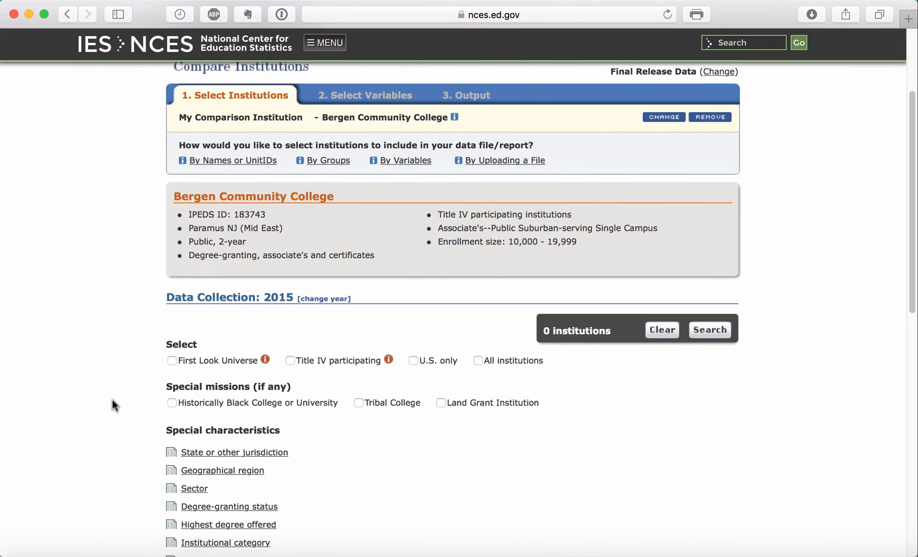
scroll(112, 399, "up", 3)
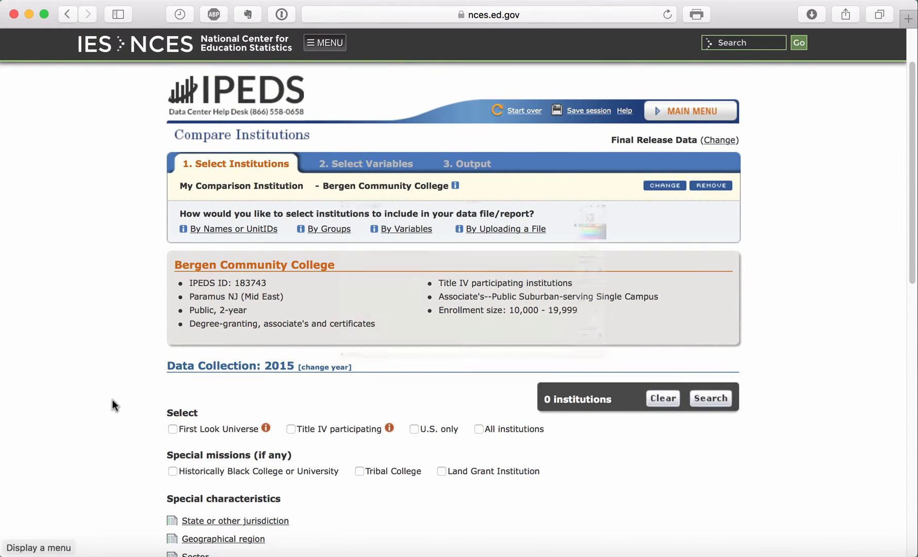
key("super+shift+f")
left_click_drag(164, 243, 151, 260)
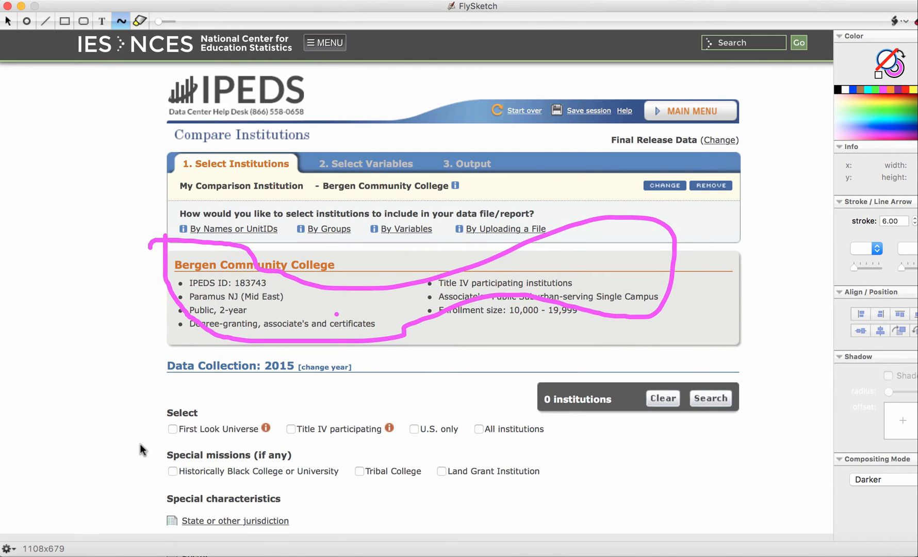
key("super+w")
scroll(140, 443, "down", 10)
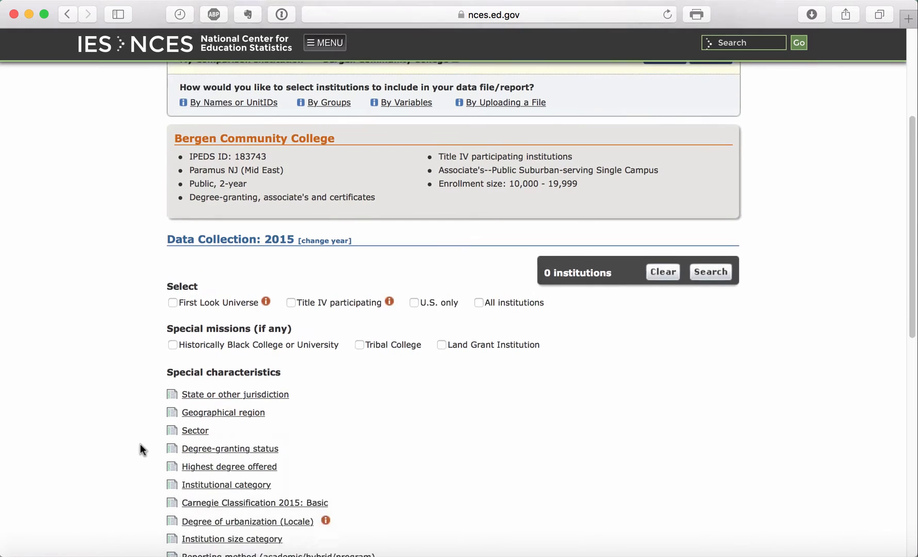
Restrict the EZ Group to New Jersey under the State or other jurisdiction characteristic.
scroll(139, 443, "up", 9)
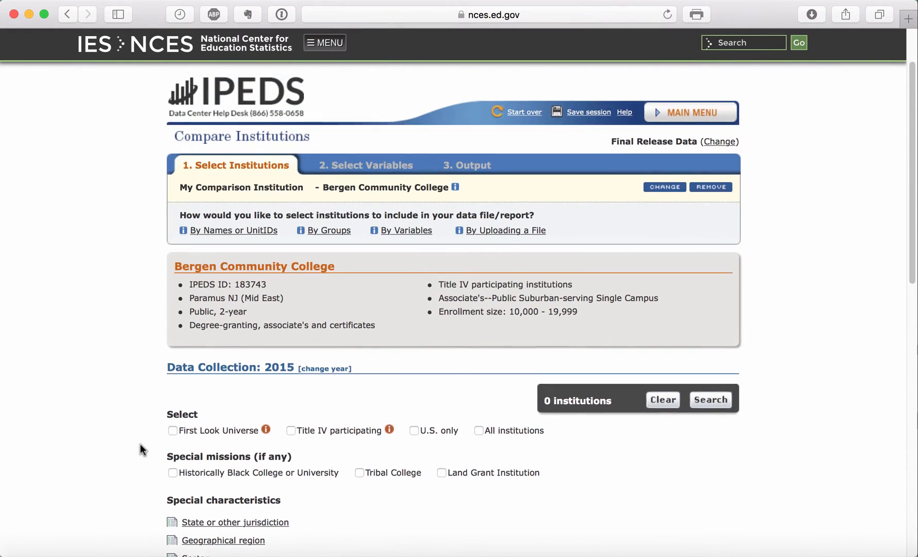
scroll(139, 443, "down", 3)
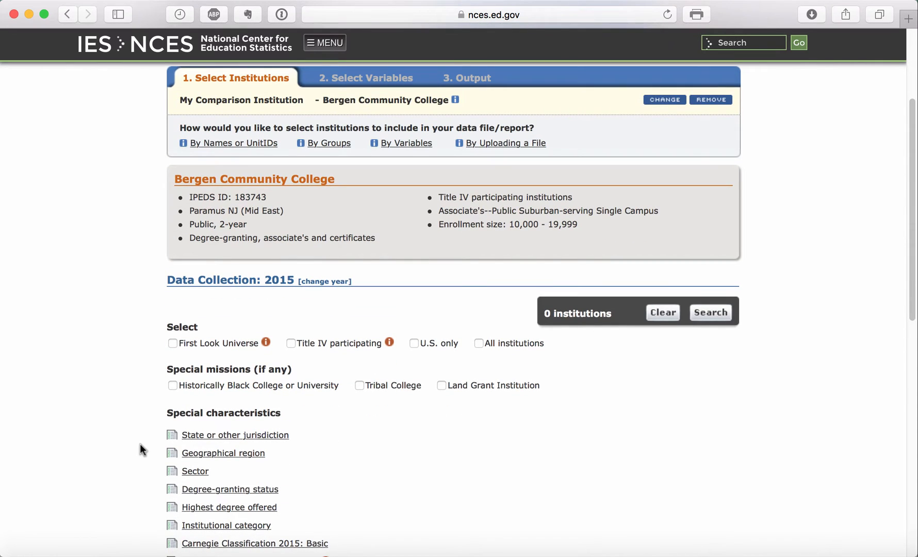
scroll(140, 443, "down", 1)
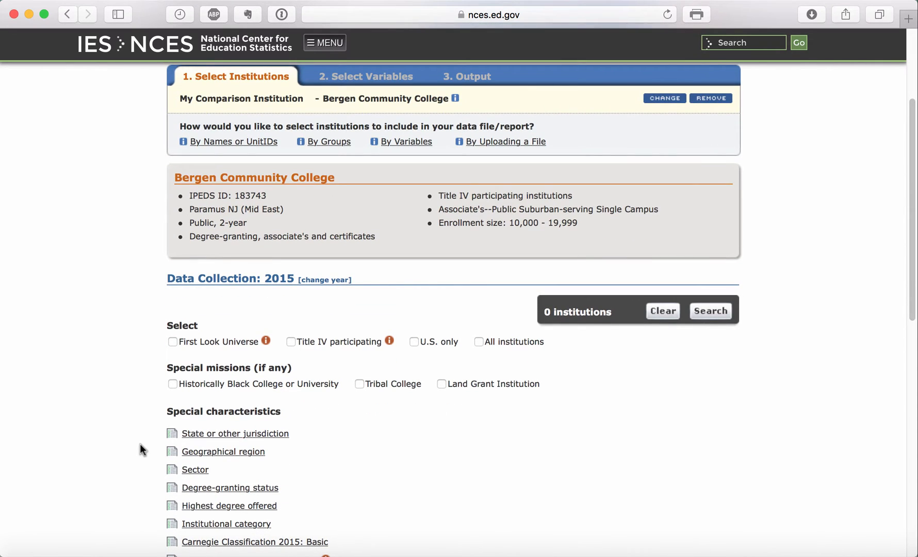
scroll(140, 443, "down", 1)
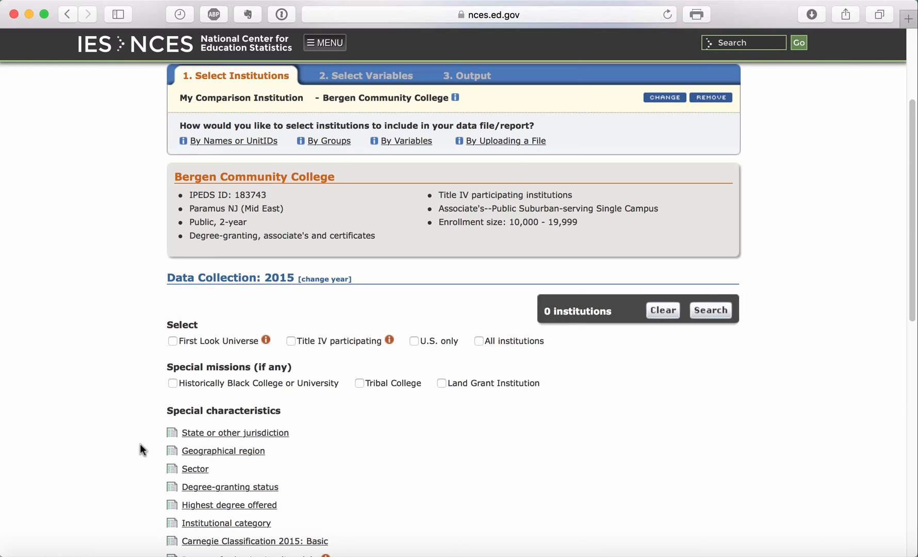
left_click(198, 438)
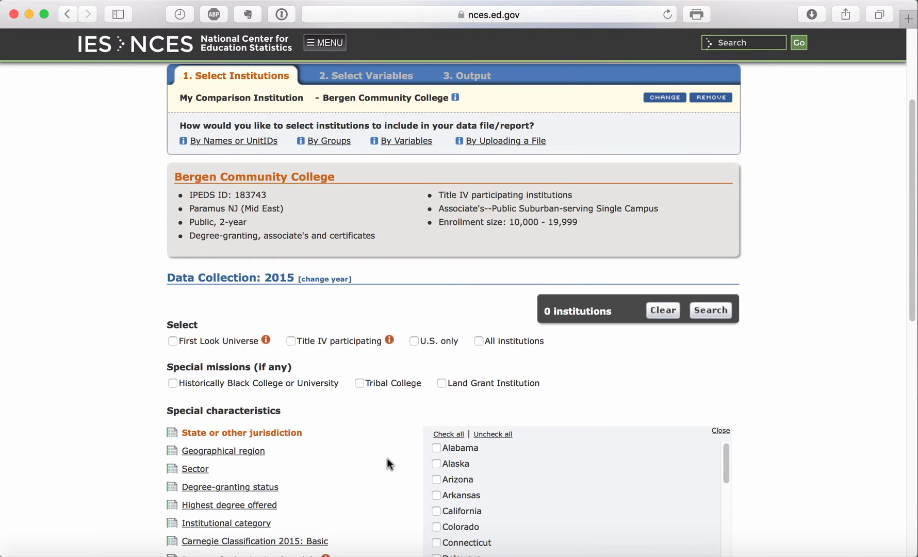
scroll(606, 495, "down", 4)
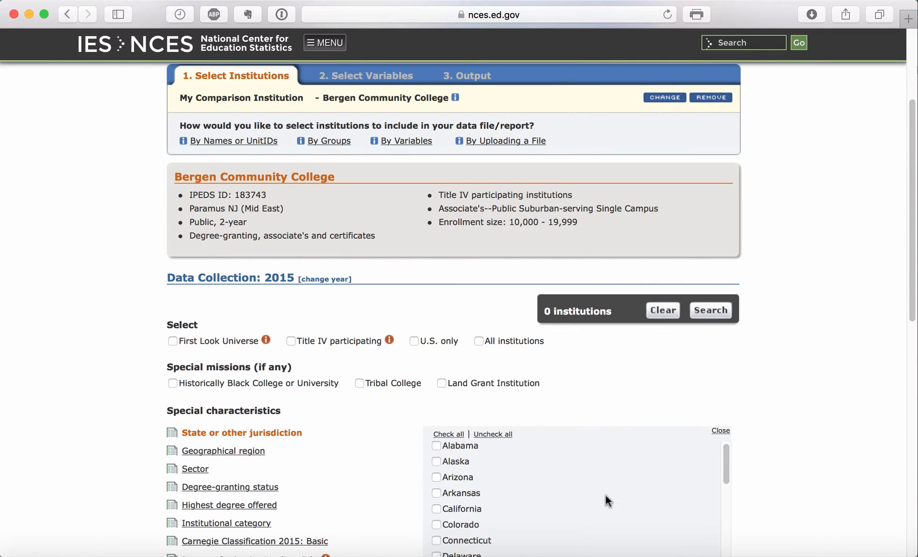
scroll(605, 495, "down", 10)
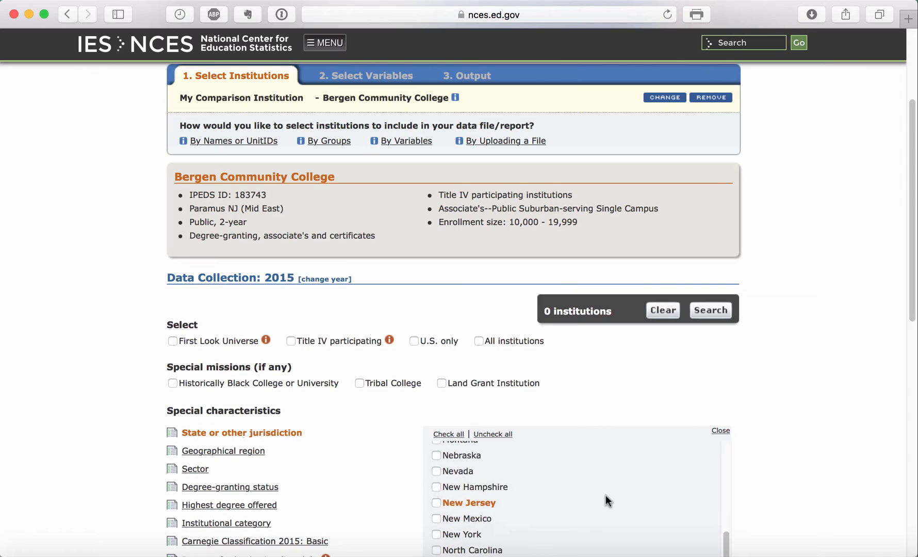
scroll(605, 494, "down", 2)
scroll(605, 495, "up", 1)
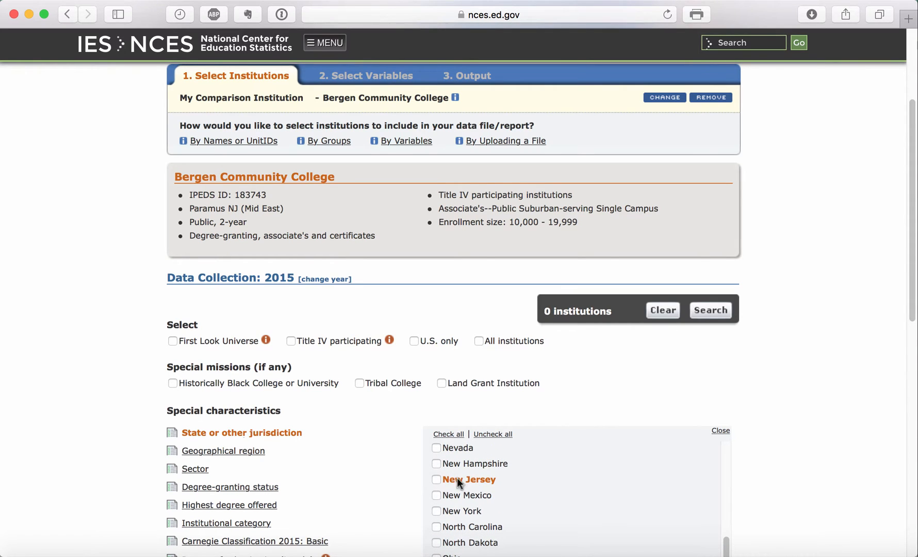
left_click(436, 480)
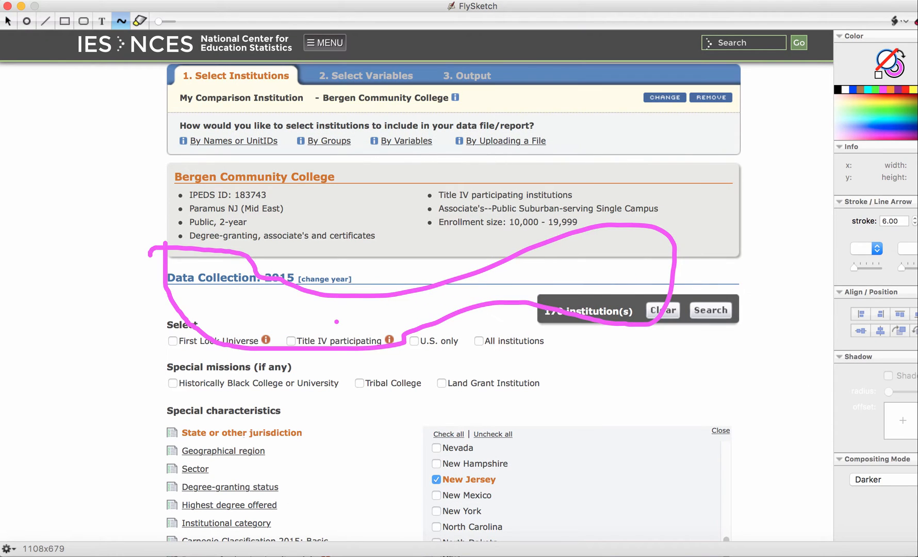
Clear the freehand marks in FlySketch, underline the institution count, clear it and close the overlay.
key("super+Delete")
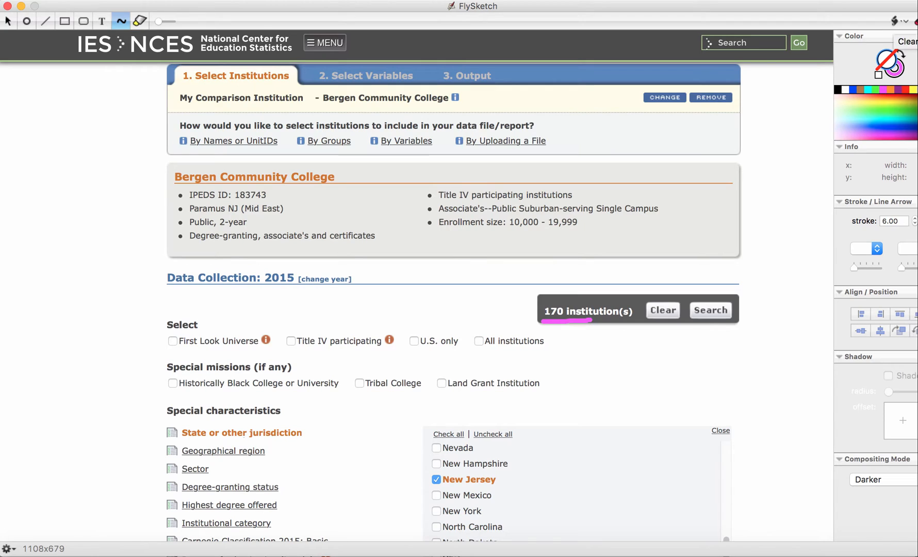
key("super+Delete")
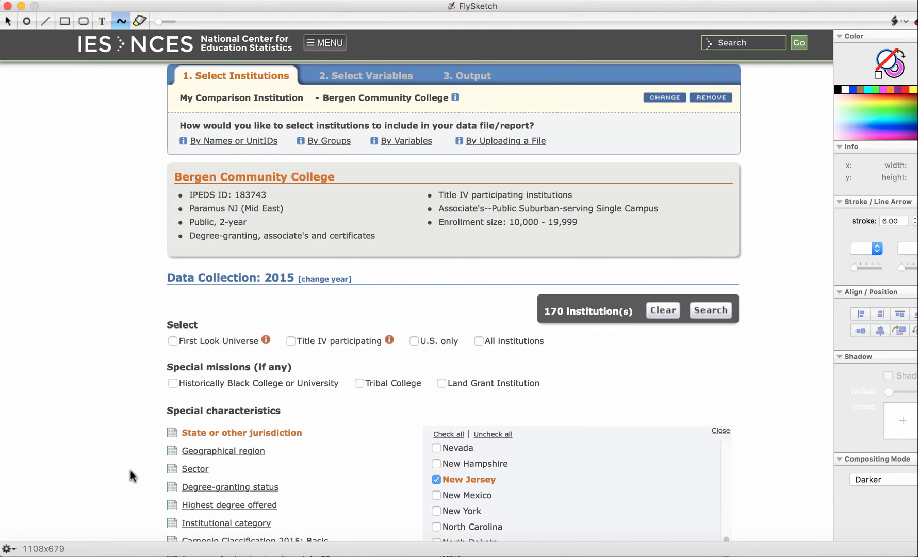
key("Escape")
Limit the highest degree offered to Associate's degree.
scroll(130, 472, "down", 4)
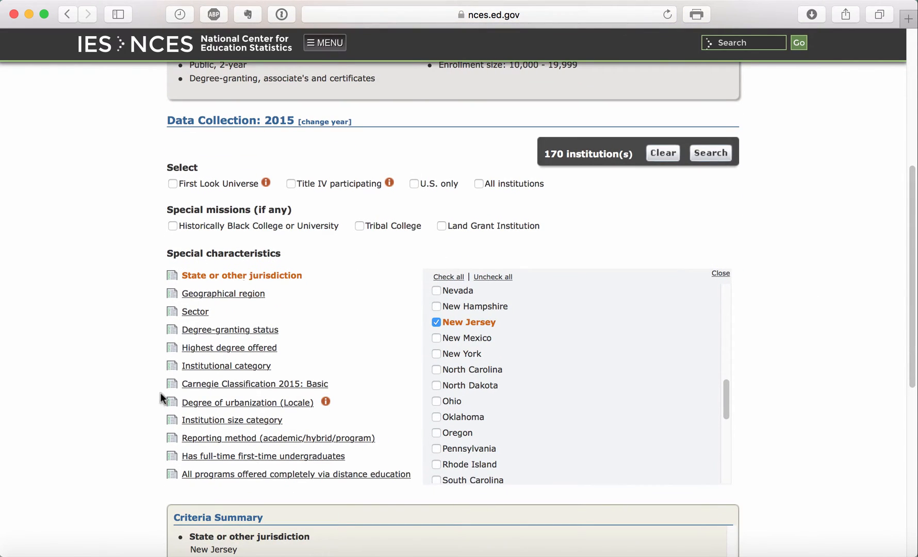
left_click(204, 348)
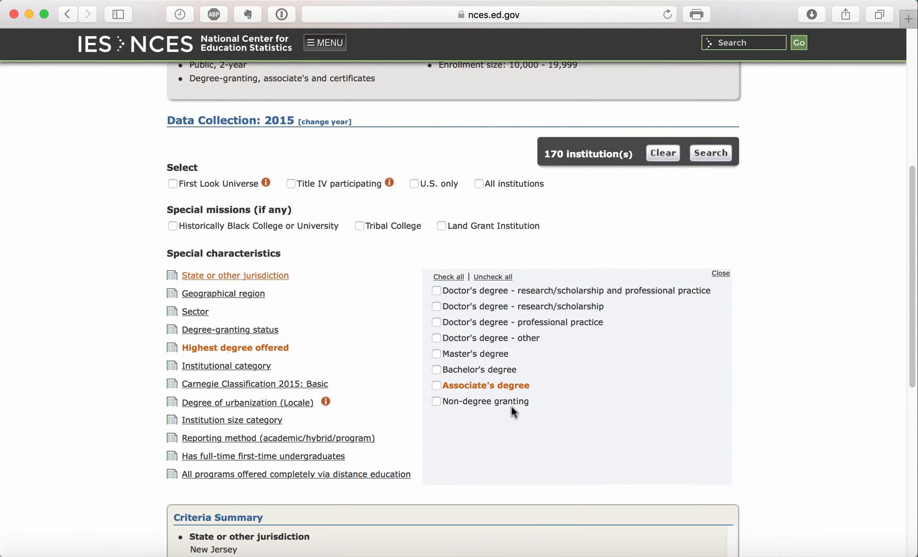
left_click(436, 385)
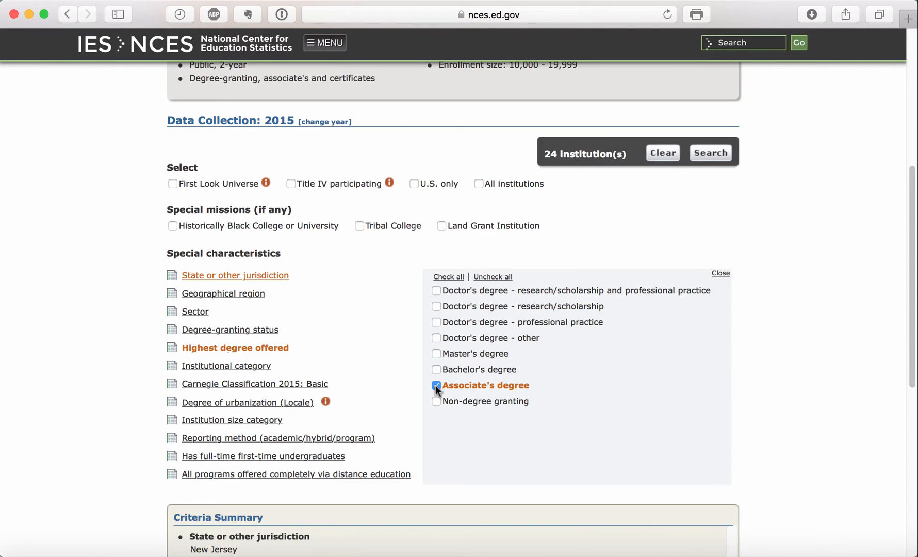
Underline the institution count and box the Special characteristics list in FlySketch, then clear the marks and close the overlay.
key("ctrl+shift+f")
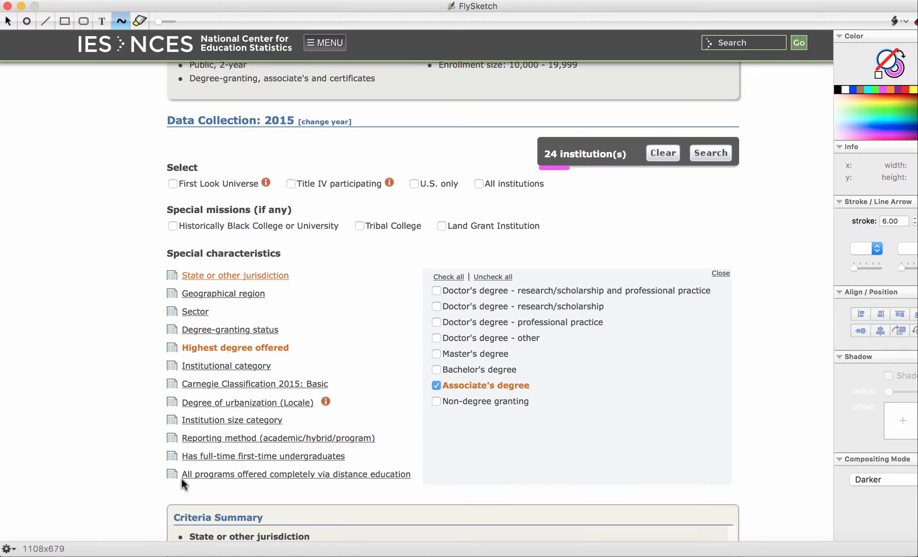
key("r")
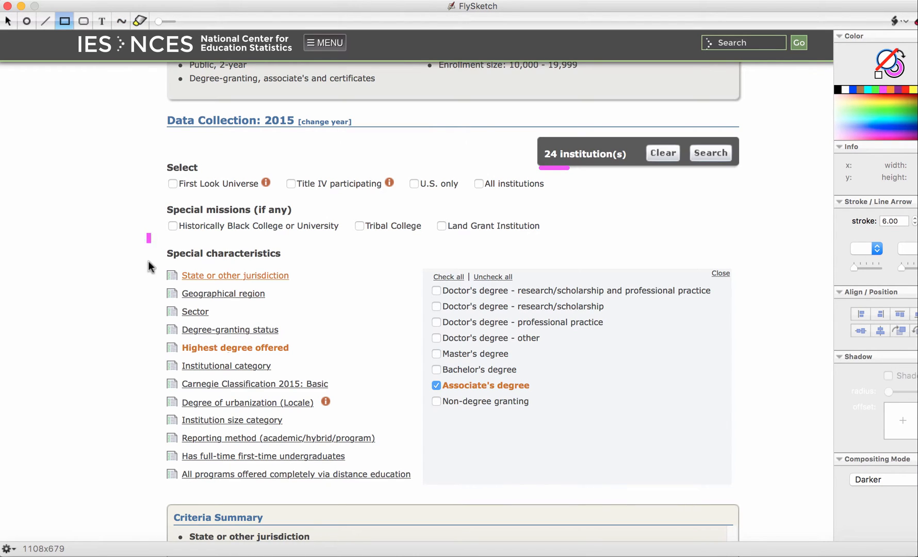
left_click_drag(148, 261, 420, 495)
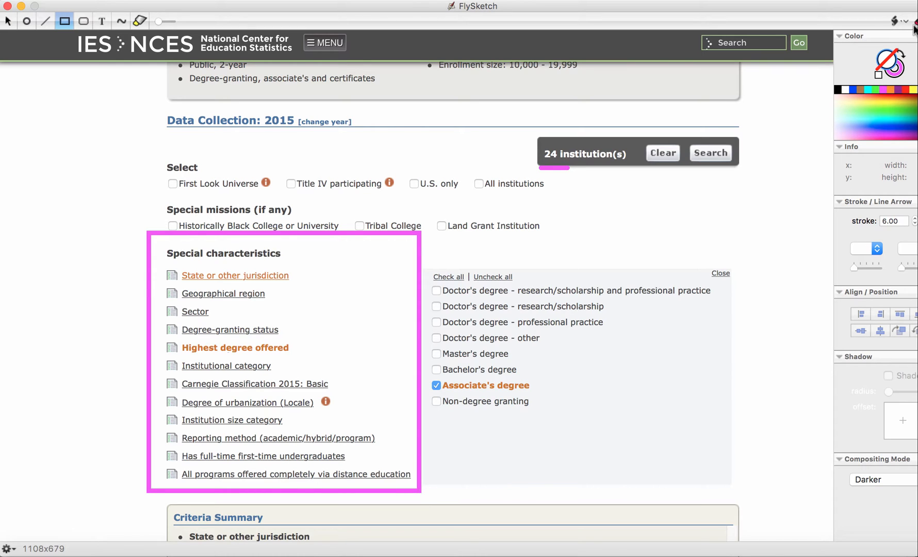
key("super+Delete")
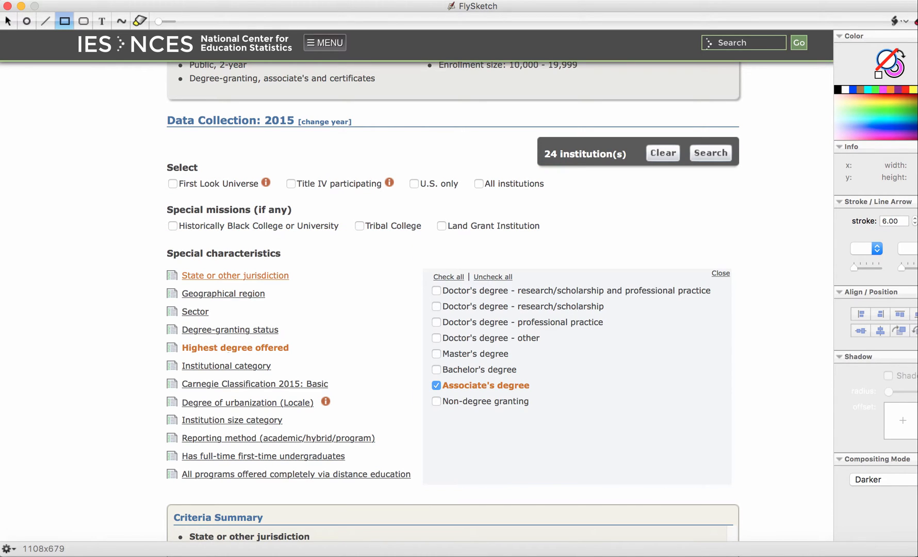
left_click(720, 154)
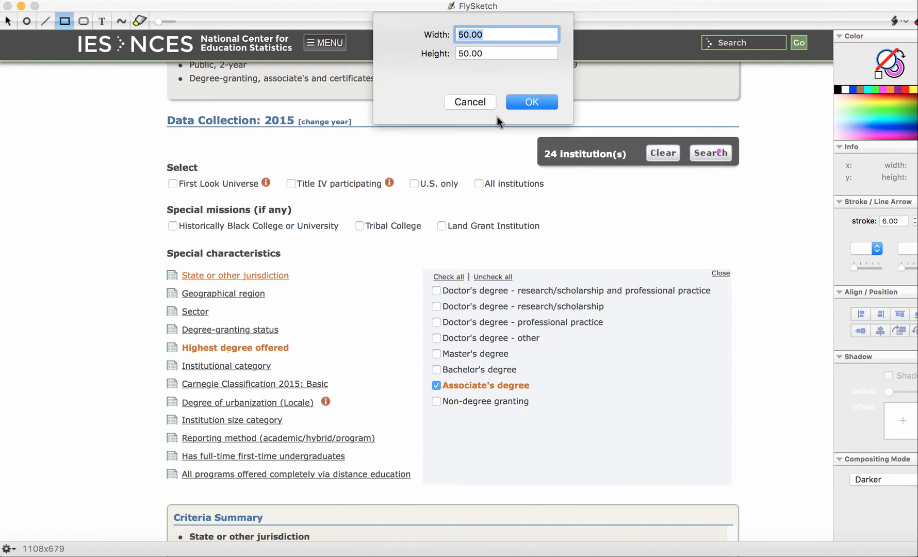
left_click(464, 99)
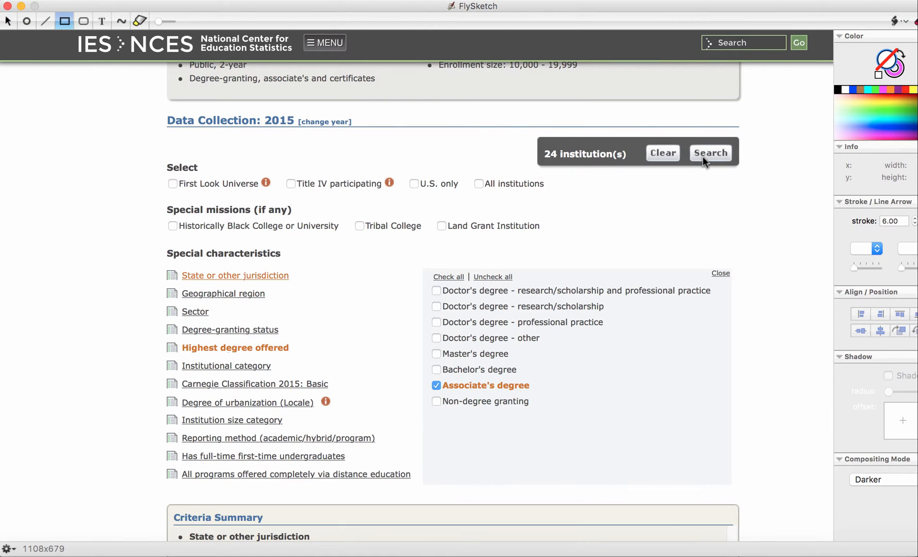
key("super+w")
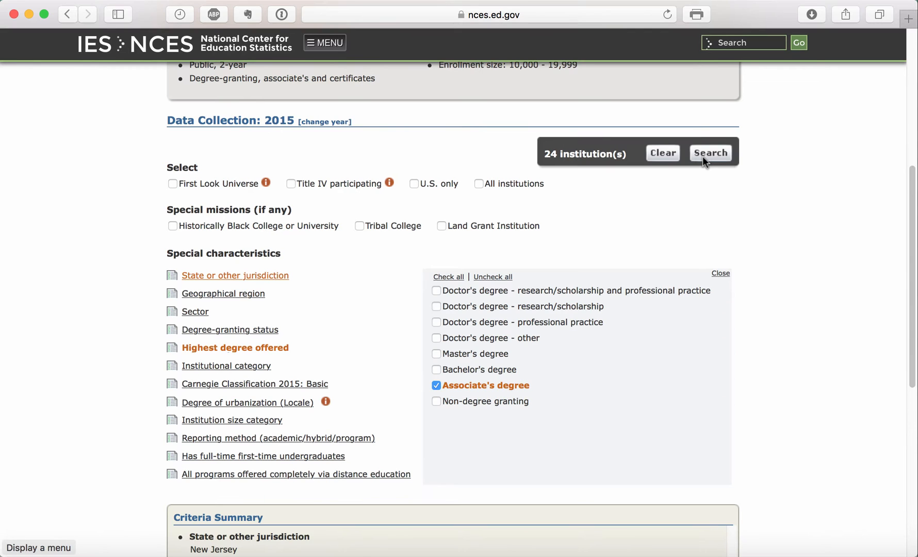
Search for institutions matching the group criteria and review both pages of the My Institutions list.
left_click(704, 151)
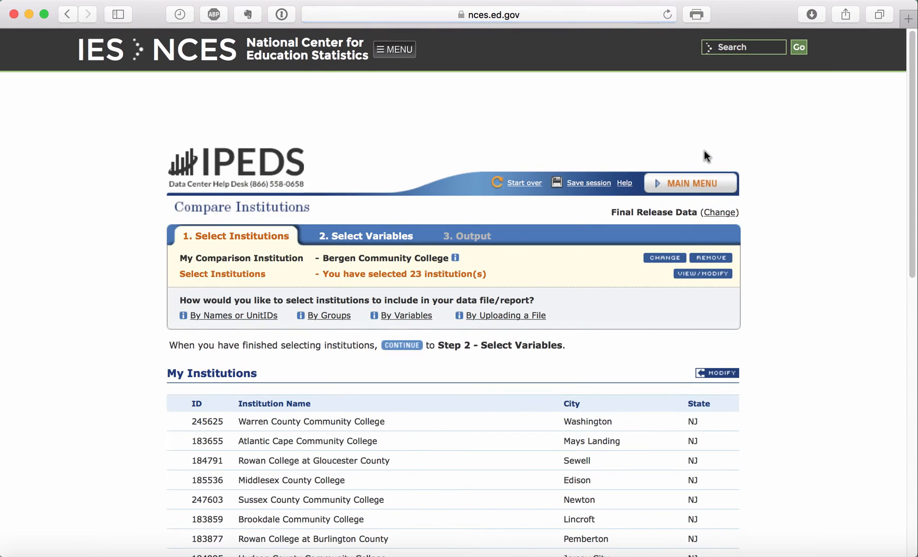
scroll(831, 391, "down", 10)
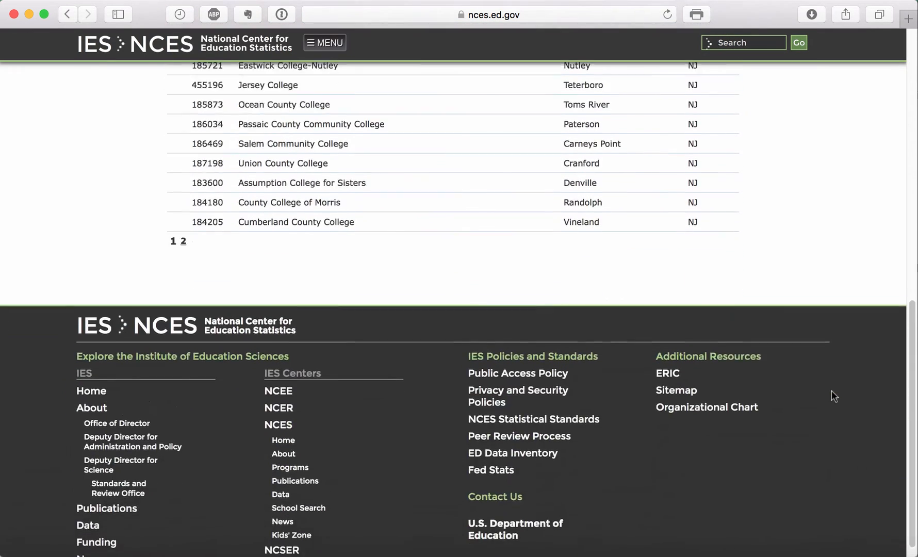
scroll(831, 392, "up", 5)
scroll(831, 391, "up", 5)
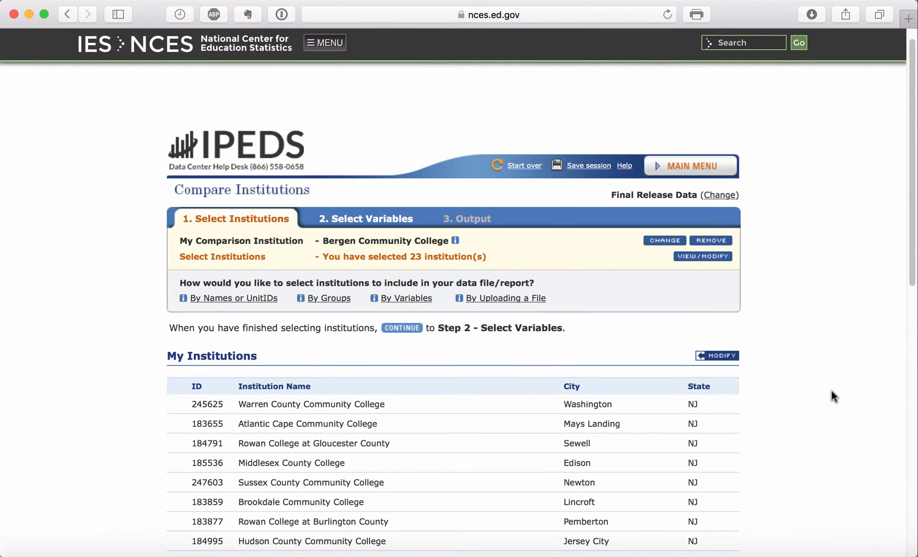
scroll(831, 390, "down", 10)
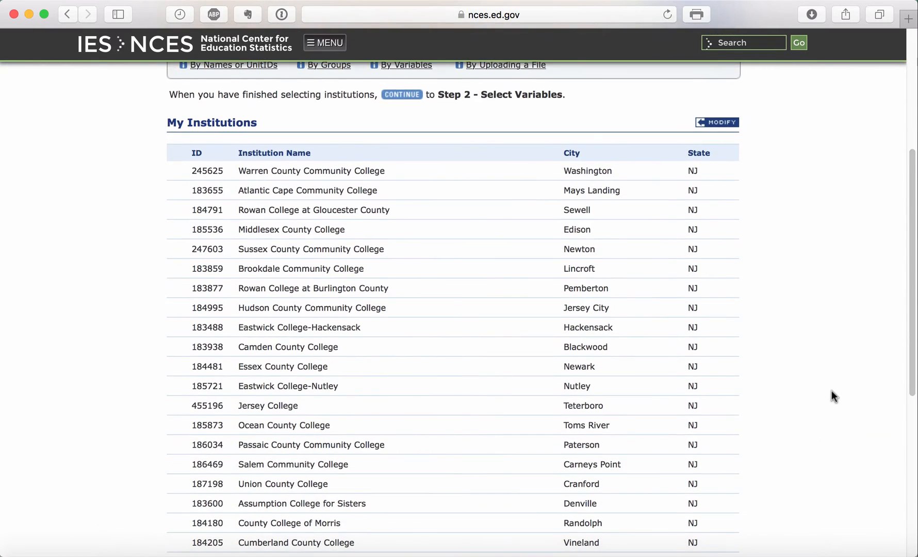
scroll(831, 395, "up", 6)
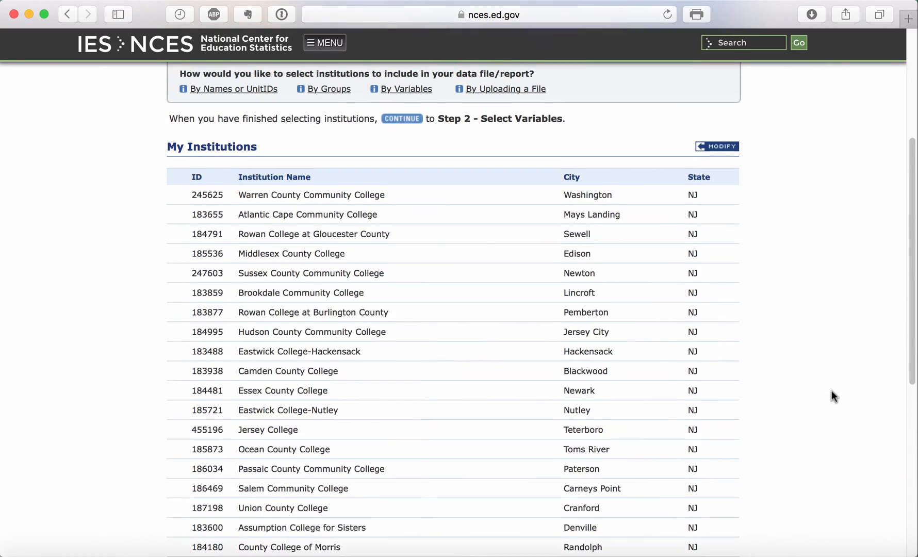
scroll(831, 396, "down", 5)
scroll(831, 396, "up", 4)
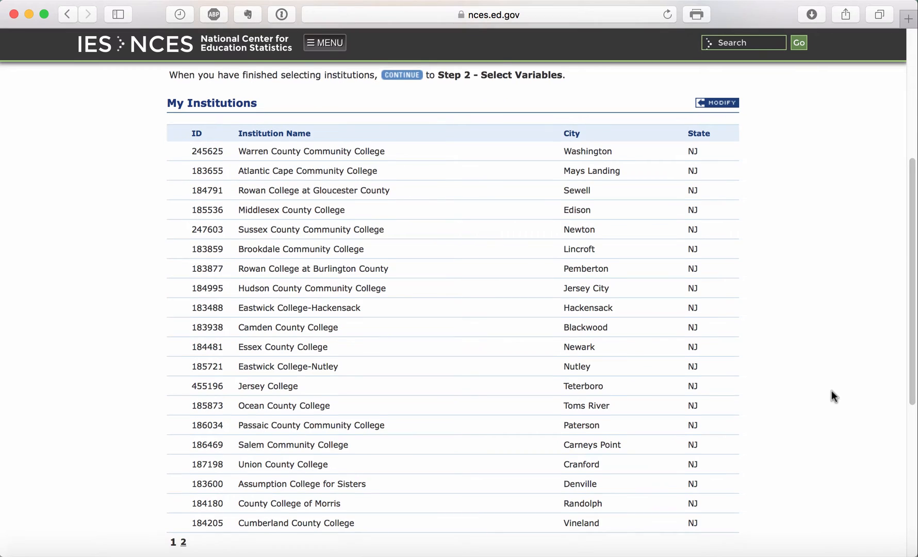
scroll(831, 396, "down", 1)
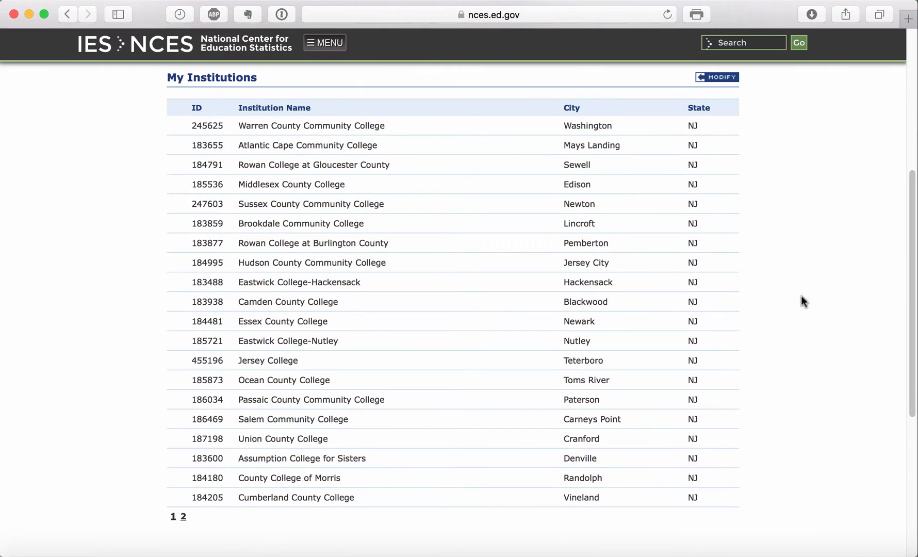
left_click(183, 516)
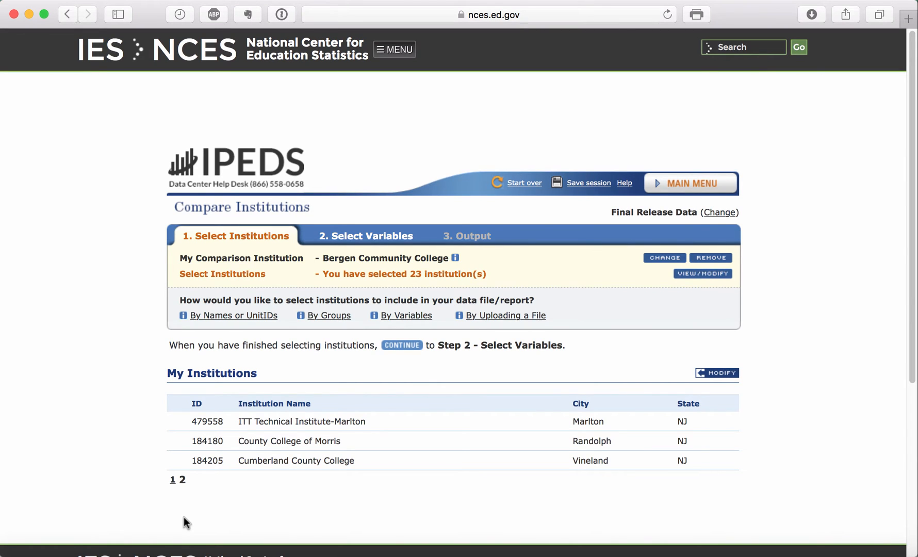
Mark the institution selection question and the View/Modify option in FlySketch, then clear the marks and close the overlay.
key("super+shift+4")
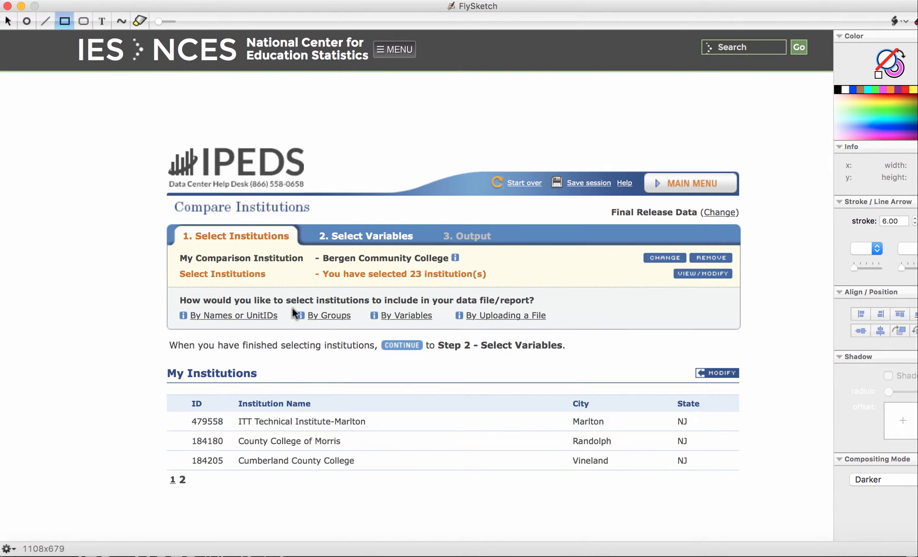
left_click_drag(290, 304, 417, 303)
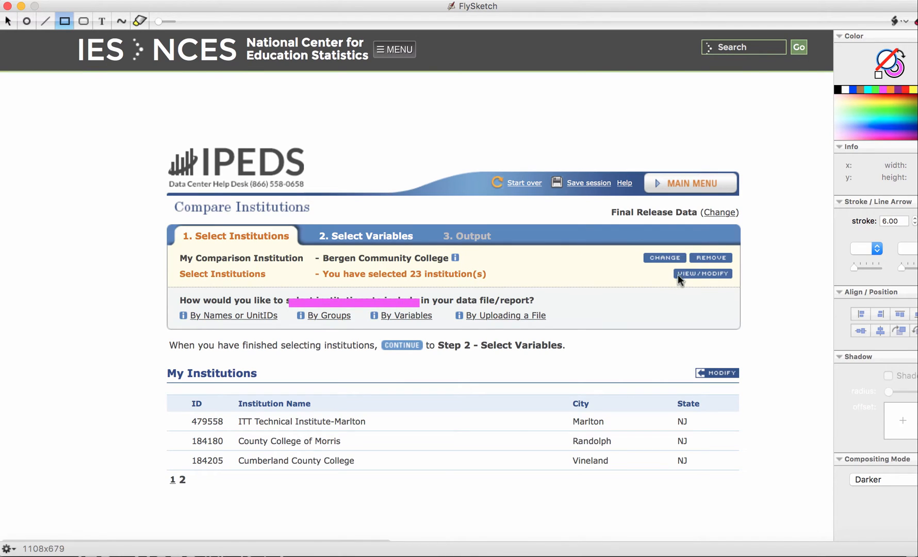
left_click_drag(739, 288, 740, 262)
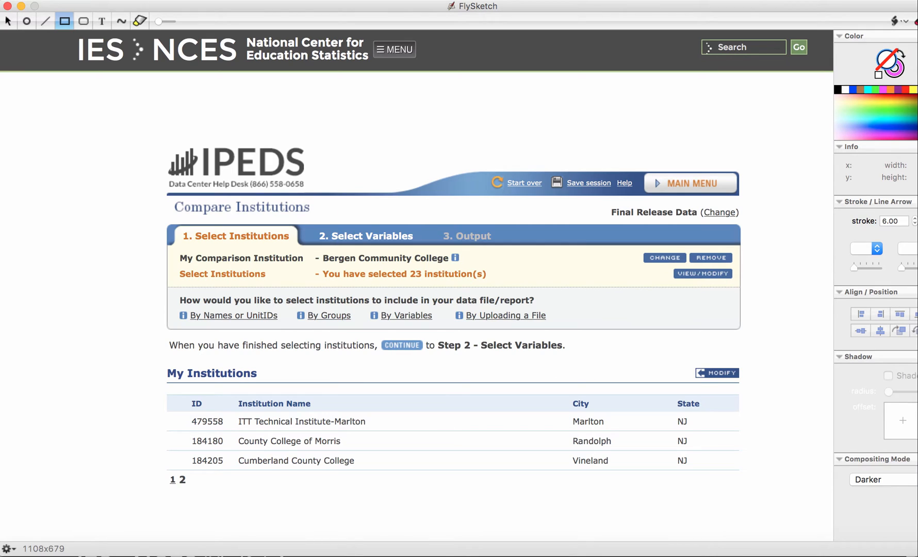
mouse_move(428, 315)
key("super+w")
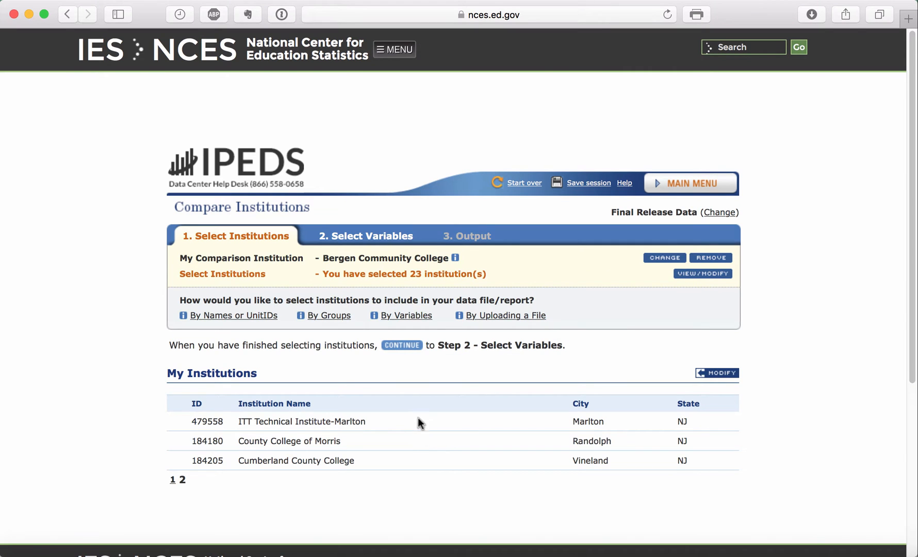
Continue to Step 2 - Select Variables and look through the variable categories.
left_click(404, 346)
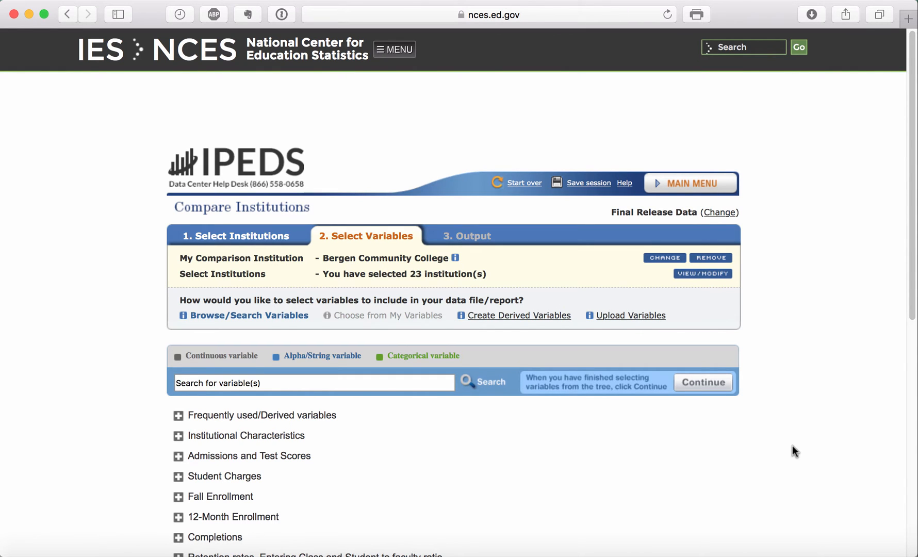
scroll(792, 446, "down", 10)
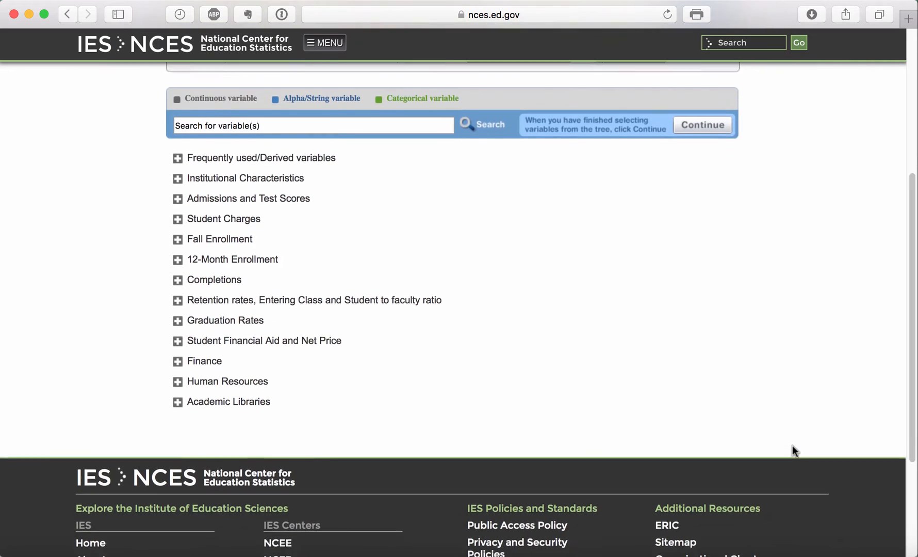
Circle Frequently used/Derived variables and box the whole category list in FlySketch, then clear the marks and close the overlay.
scroll(793, 445, "up", 4)
key("super+shift+f")
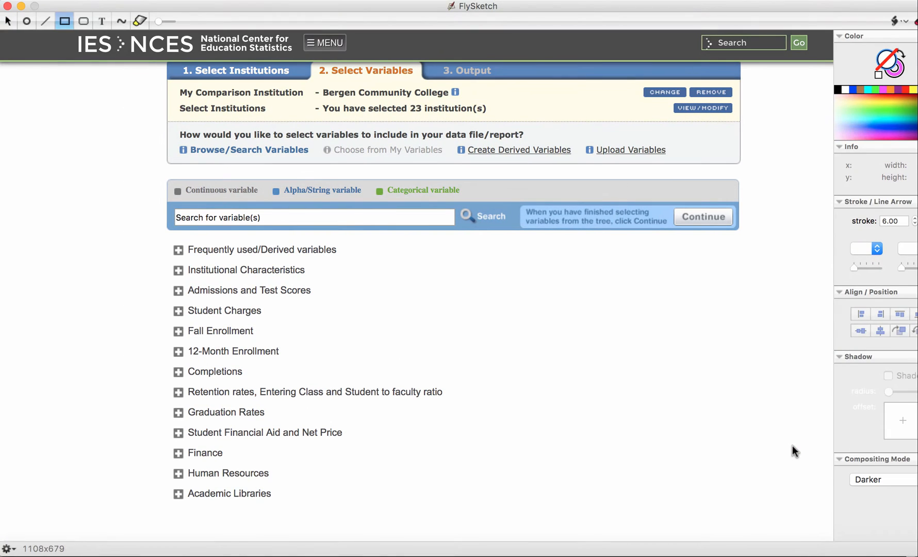
key("f")
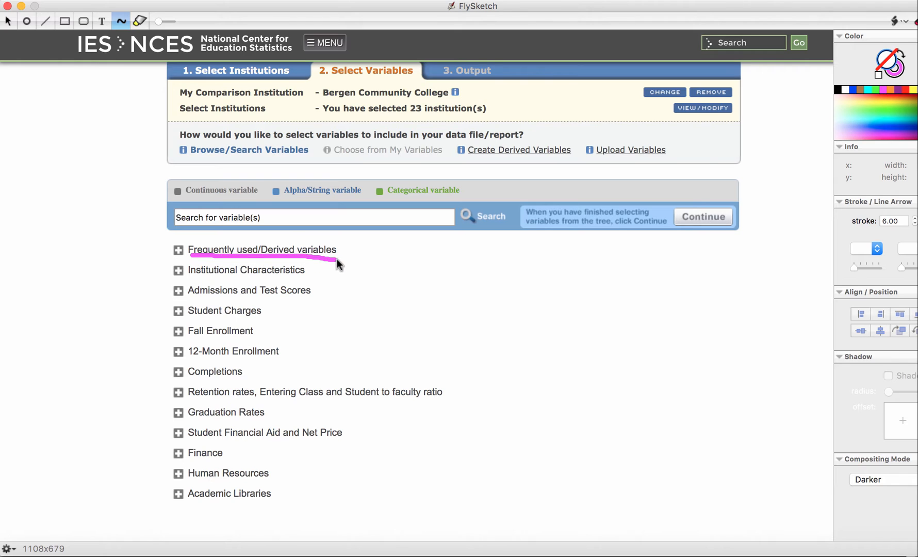
left_click_drag(351, 242, 292, 226)
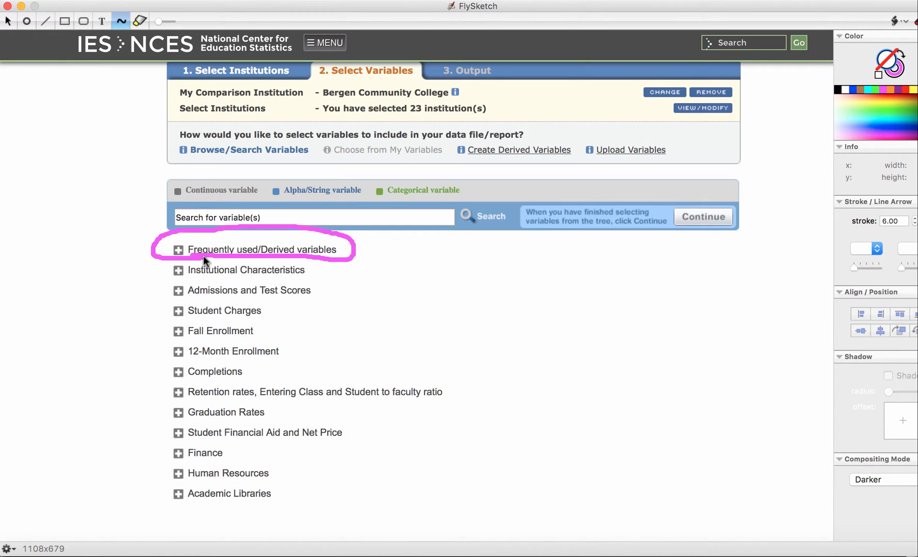
key("r")
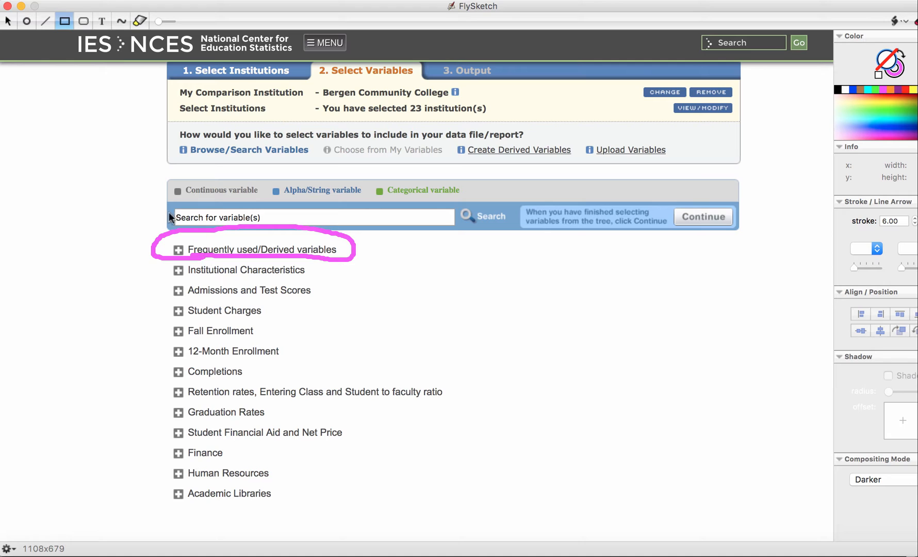
mouse_move(144, 222)
left_mouse_down()
mouse_move(156, 236)
mouse_move(153, 352)
mouse_move(169, 443)
mouse_move(384, 541)
mouse_move(478, 515)
mouse_move(450, 517)
left_mouse_up()
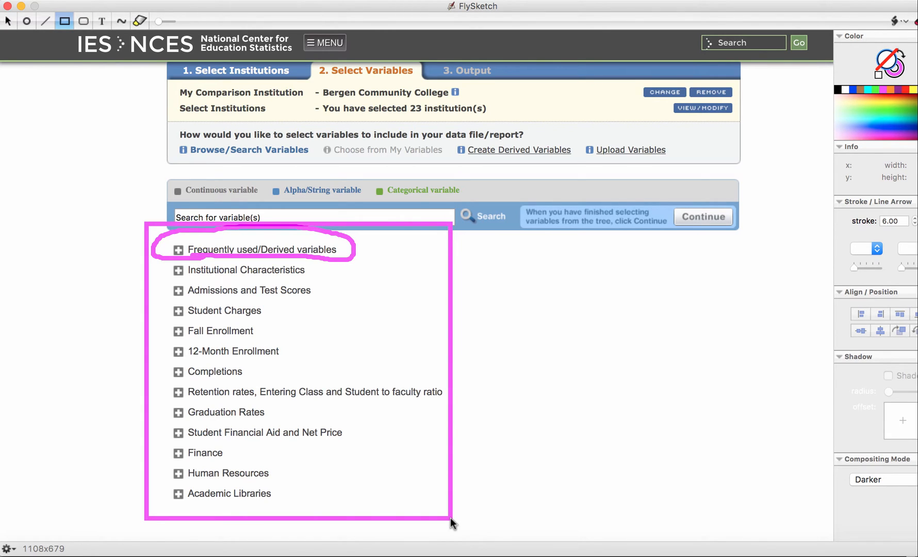
key("super+a")
key("Delete")
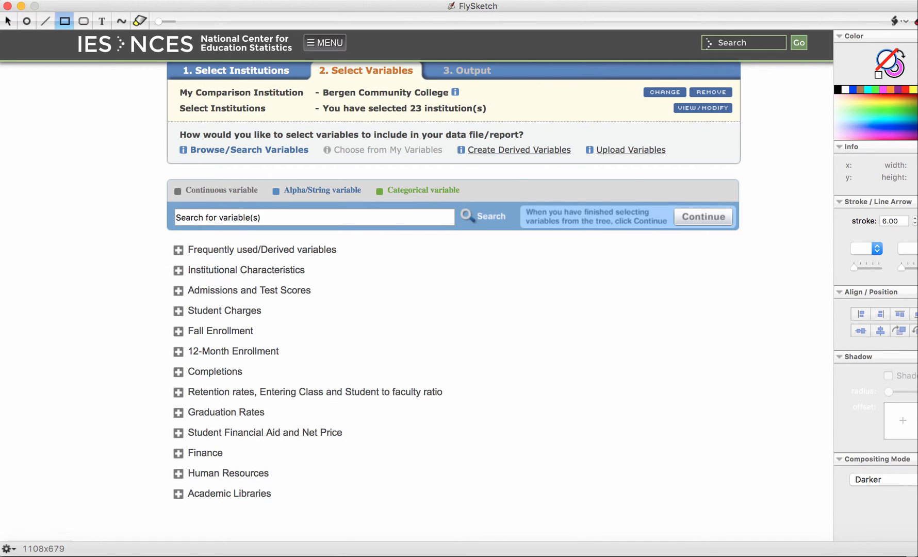
key("super+q")
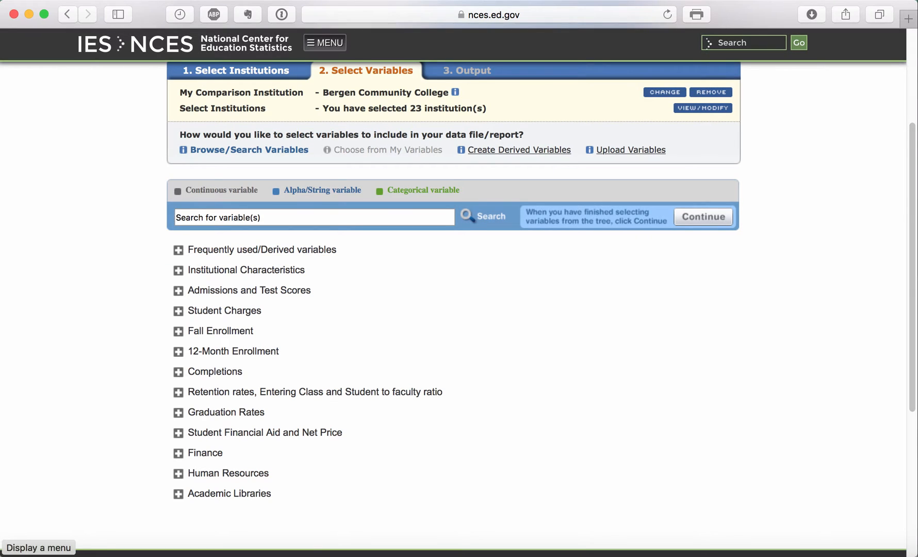
Expand the Frequently used/Derived variables category and look through its subcategories and the categories below it.
left_click(257, 250)
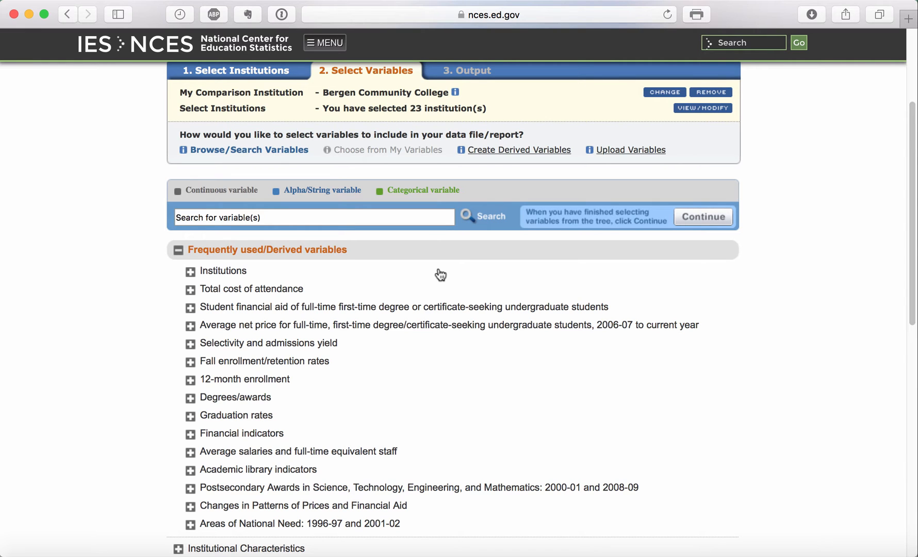
scroll(509, 346, "down", 3)
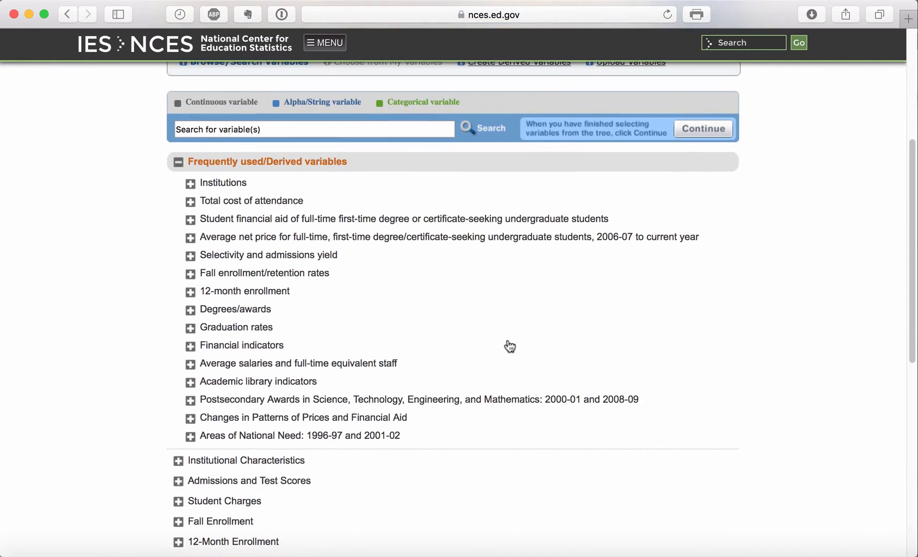
scroll(509, 345, "down", 8)
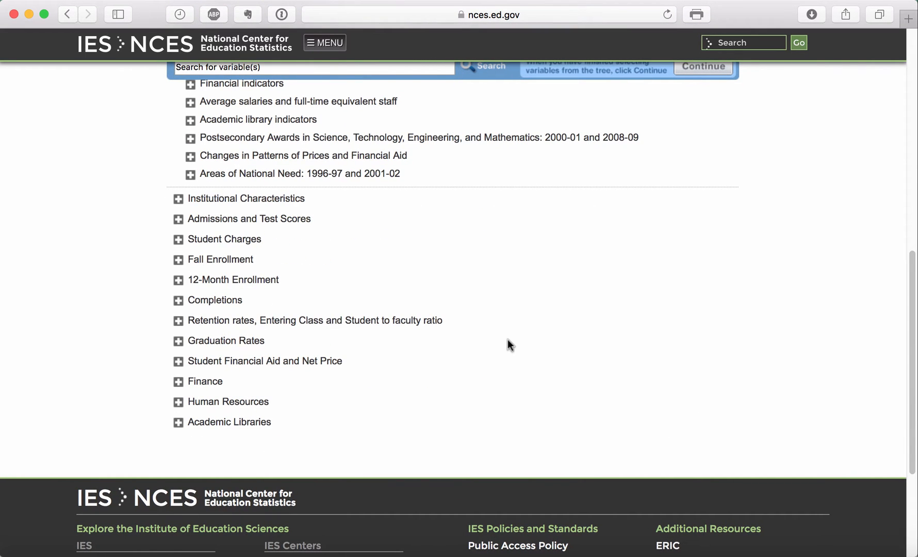
Box the categories from Student Charges to Academic Libraries in FlySketch, then undo the box and close the overlay.
key("ctrl+alt+super+f")
mouse_move(162, 436)
left_mouse_down()
mouse_move(235, 438)
mouse_move(512, 234)
left_mouse_up()
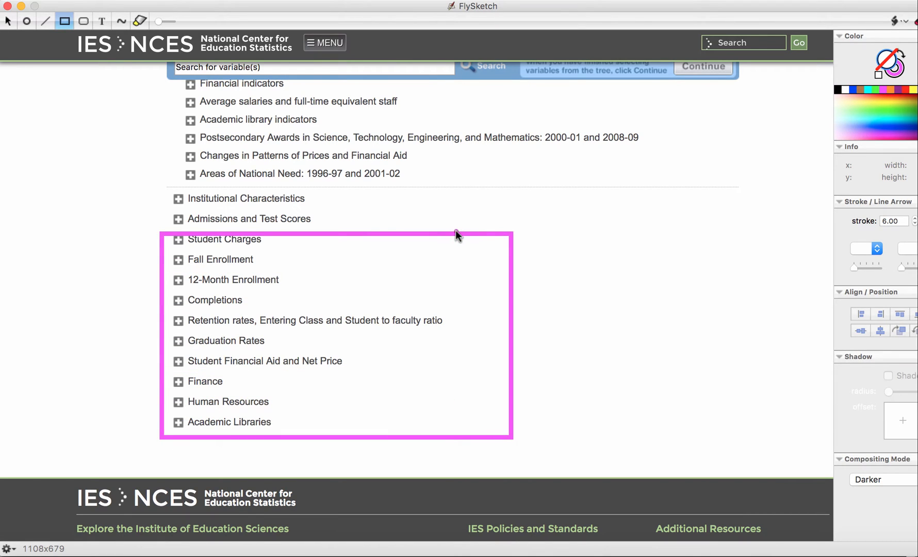
key("super+z")
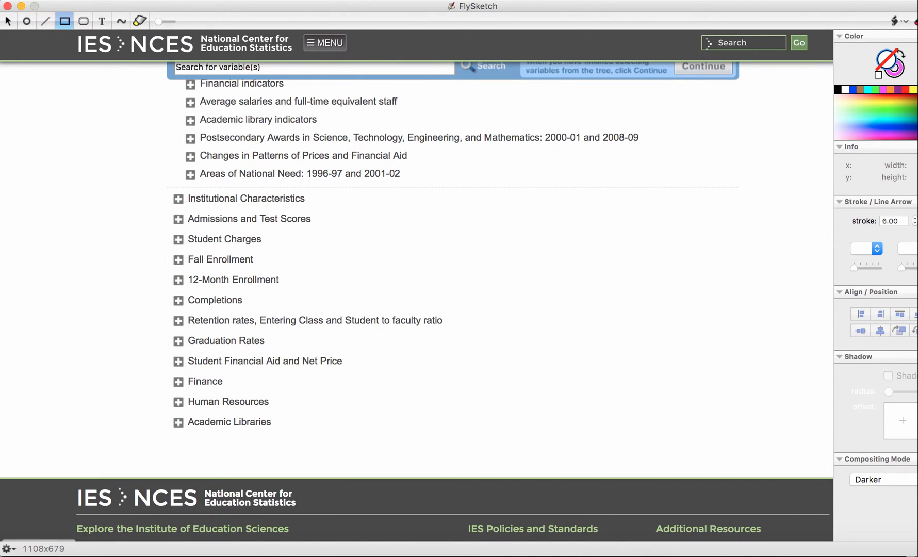
key("Escape")
Expand the 12-month enrollment group under Frequently used/Derived variables.
scroll(644, 228, "up", 6)
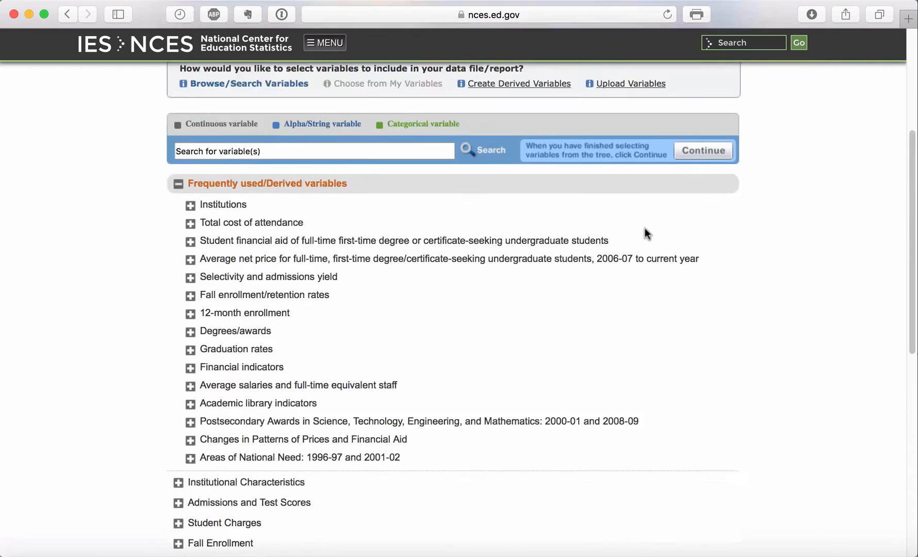
scroll(644, 228, "down", 4)
scroll(645, 232, "down", 1)
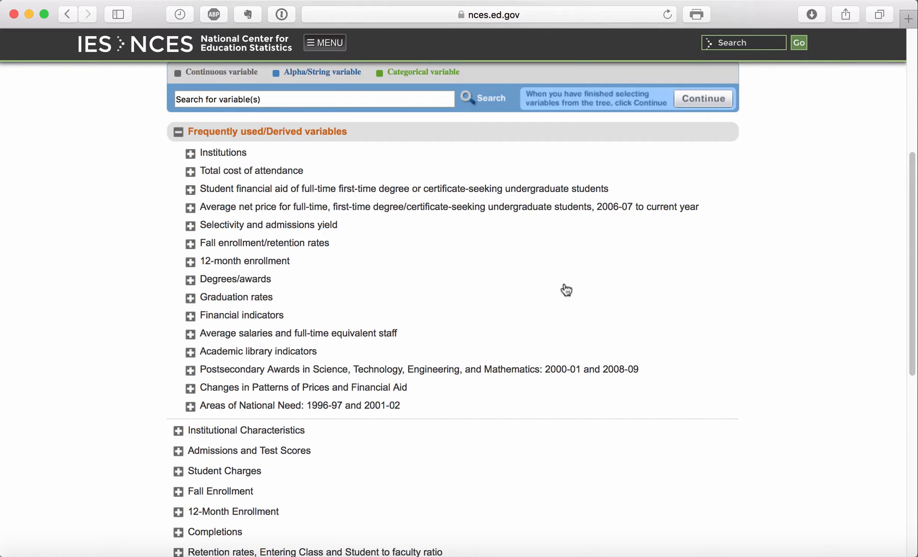
left_click(190, 263)
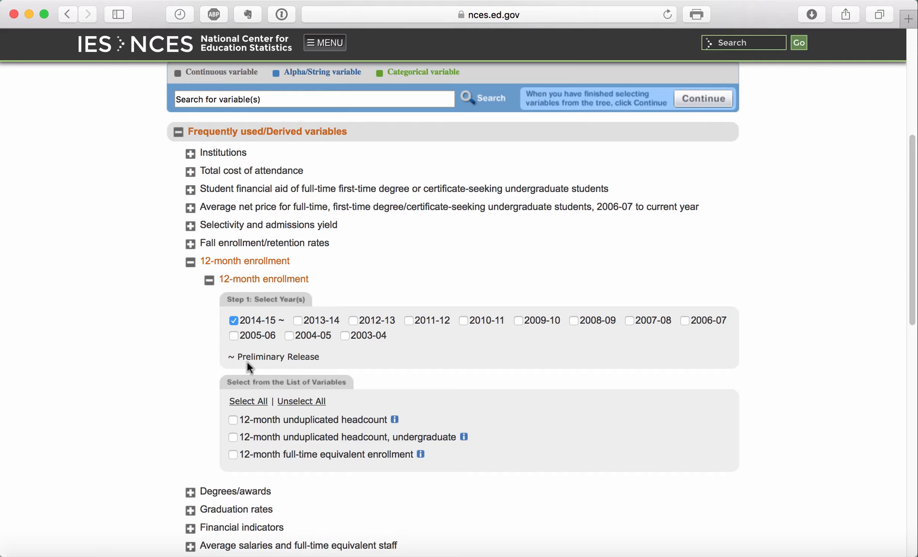
Expand the Student financial aid group, box its year ranges in FlySketch, then clear the mark, close the overlay and collapse the group.
left_click(191, 191)
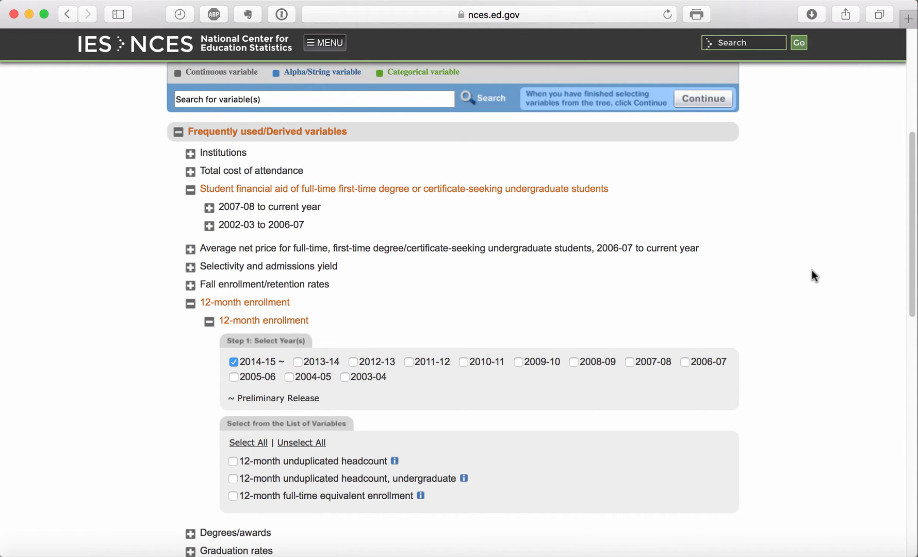
key("super+shift+f")
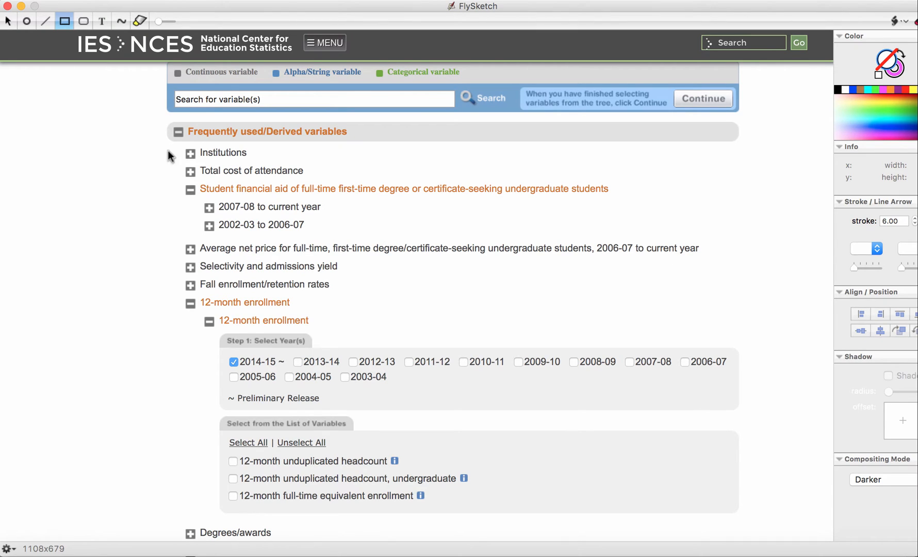
mouse_move(172, 176)
left_mouse_down()
mouse_move(174, 206)
mouse_move(254, 249)
mouse_move(338, 237)
mouse_move(354, 246)
left_mouse_up()
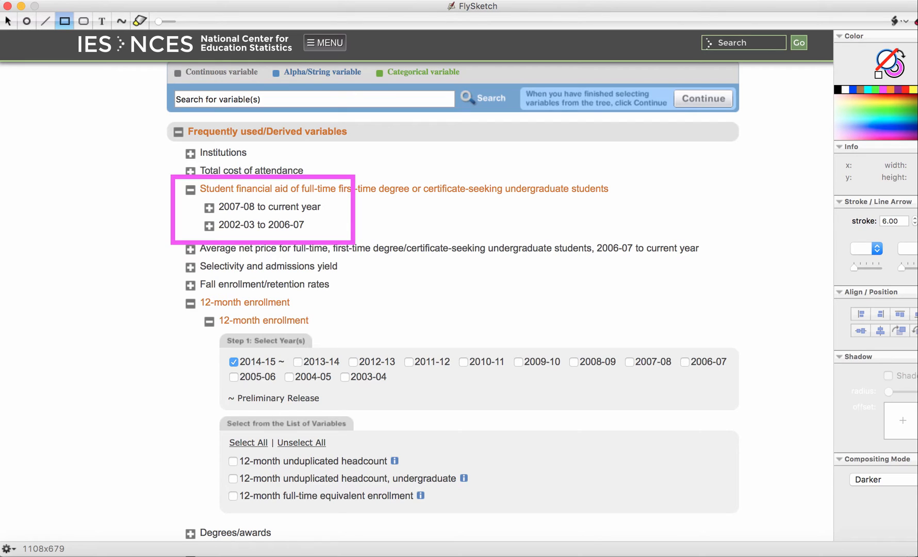
key("super+z")
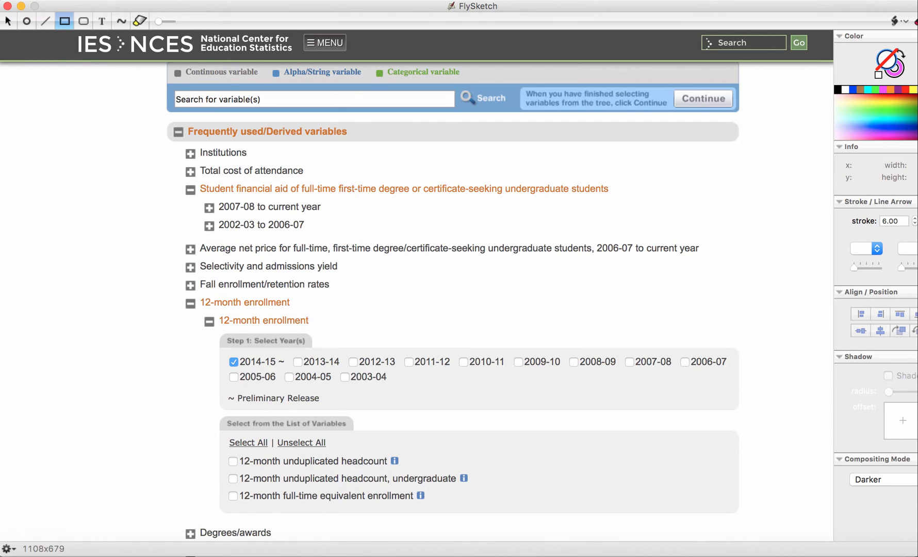
left_click(191, 188)
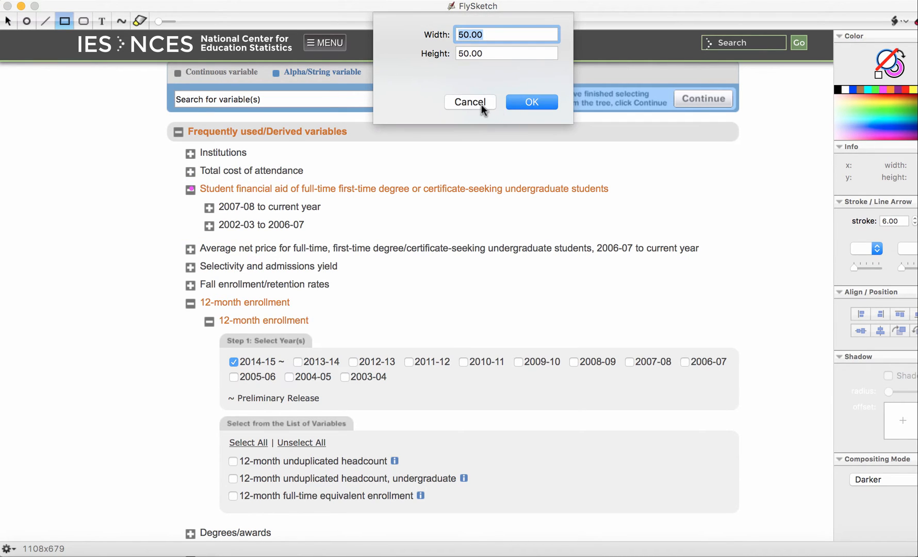
left_click(480, 103)
key("super+q")
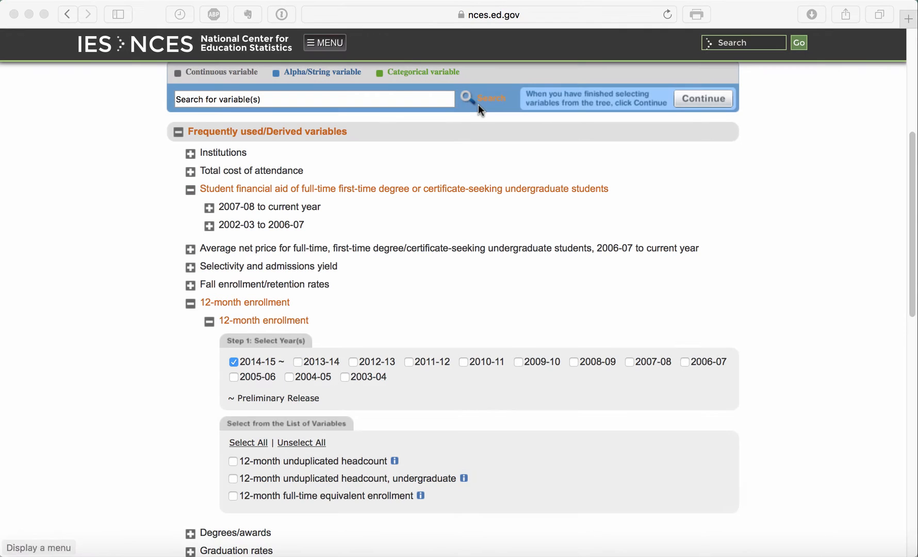
left_click(191, 189)
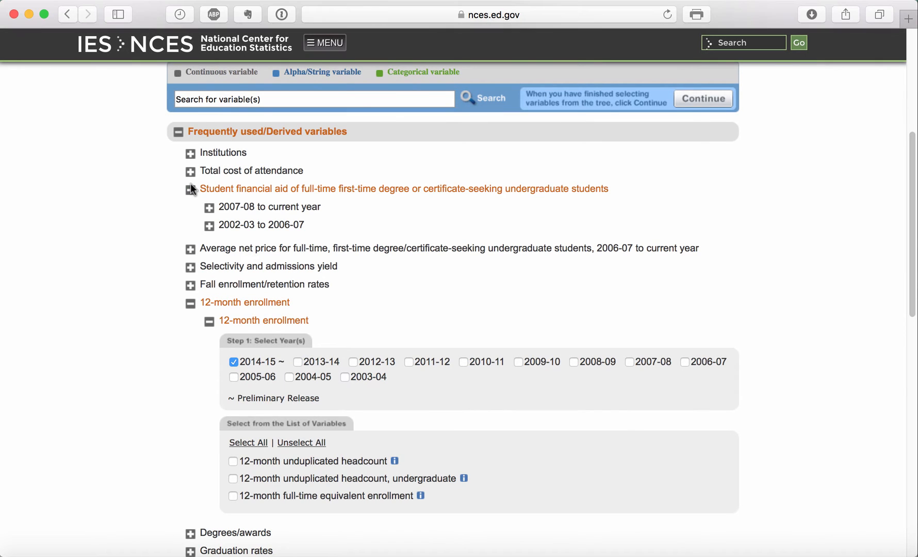
left_click(191, 189)
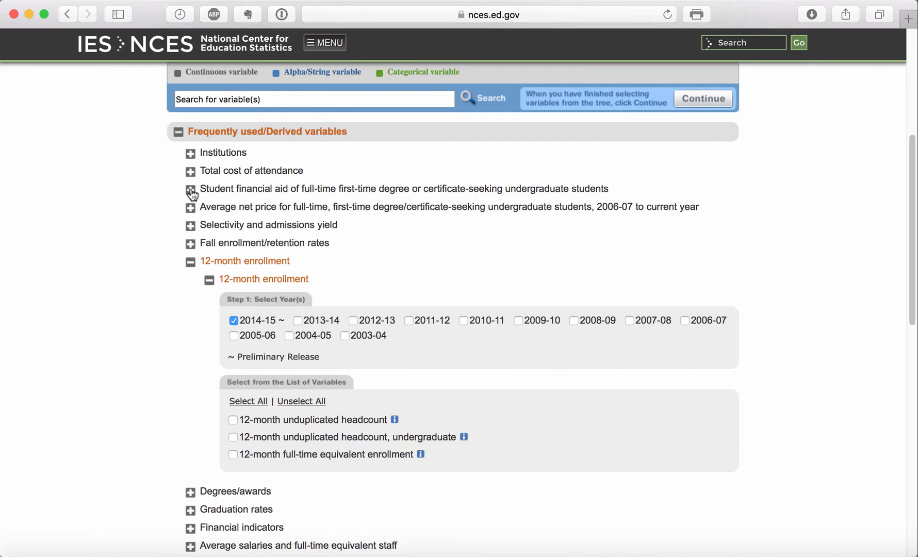
Select the 12-month unduplicated headcount variable in the 12-month enrollment group.
scroll(511, 248, "down", 4)
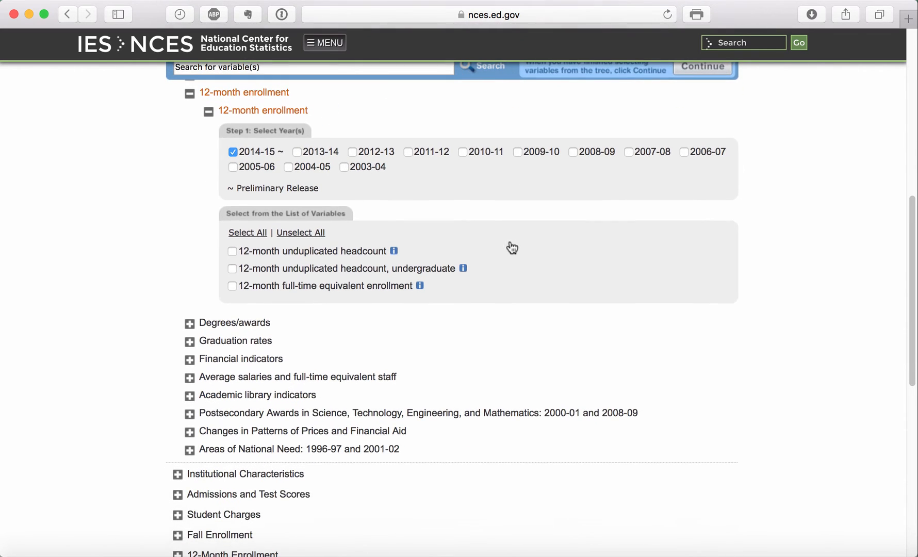
scroll(510, 247, "up", 1)
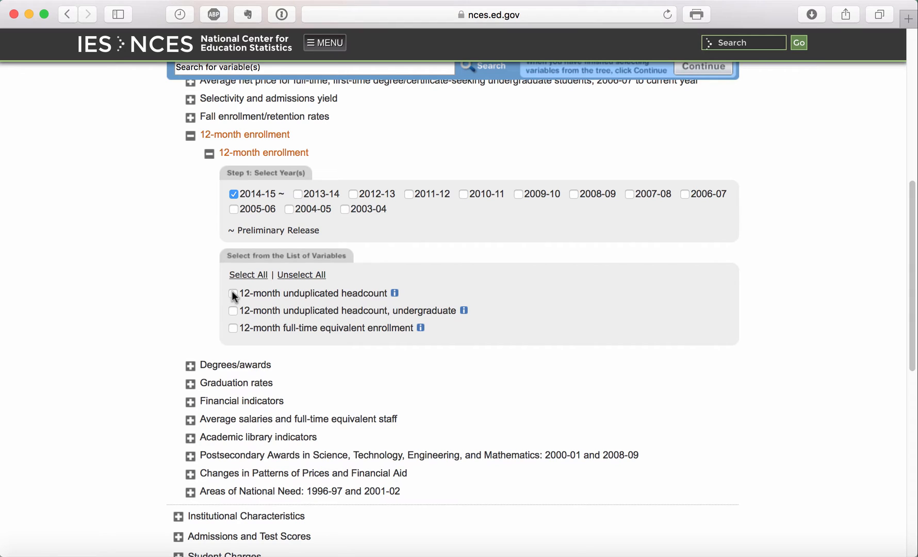
scroll(139, 410, "down", 4)
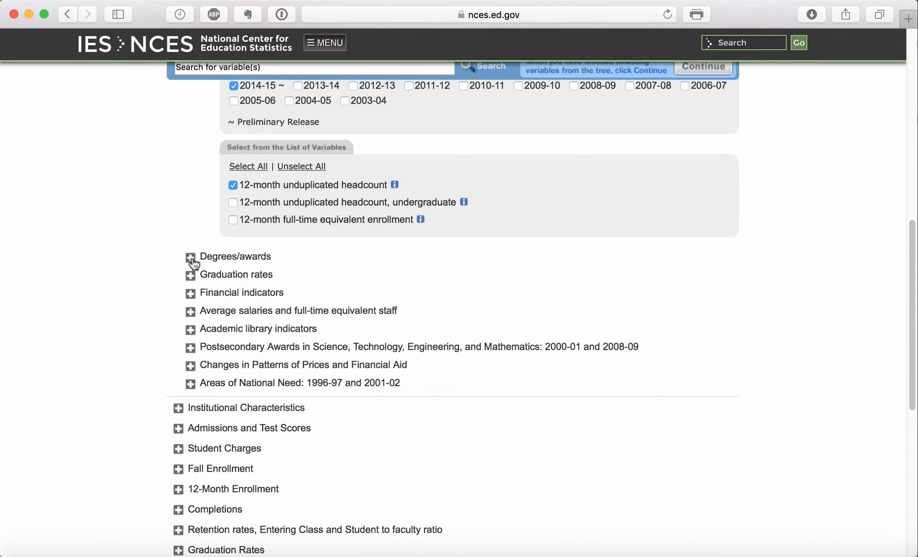
Under Degrees/awards, select the number of students receiving an Associate's degree for 2014-15.
left_click(190, 257)
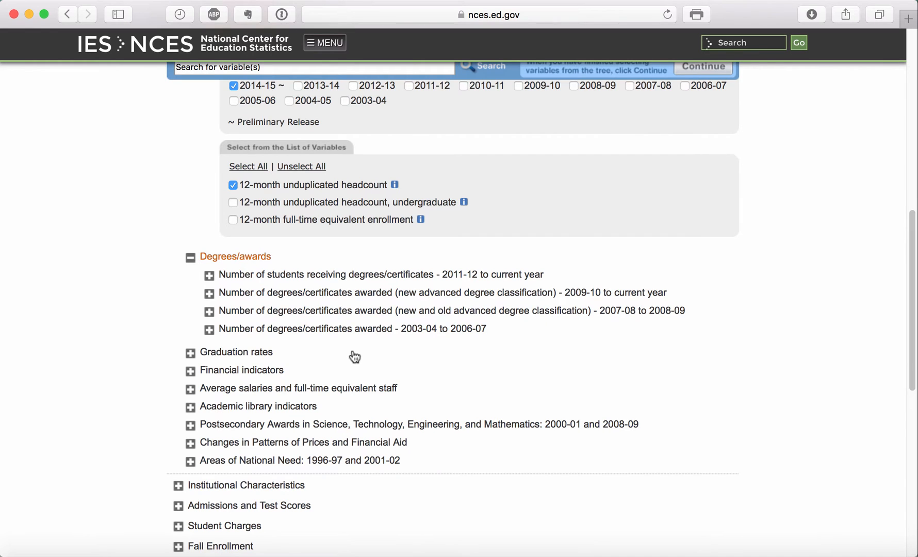
left_click(245, 277)
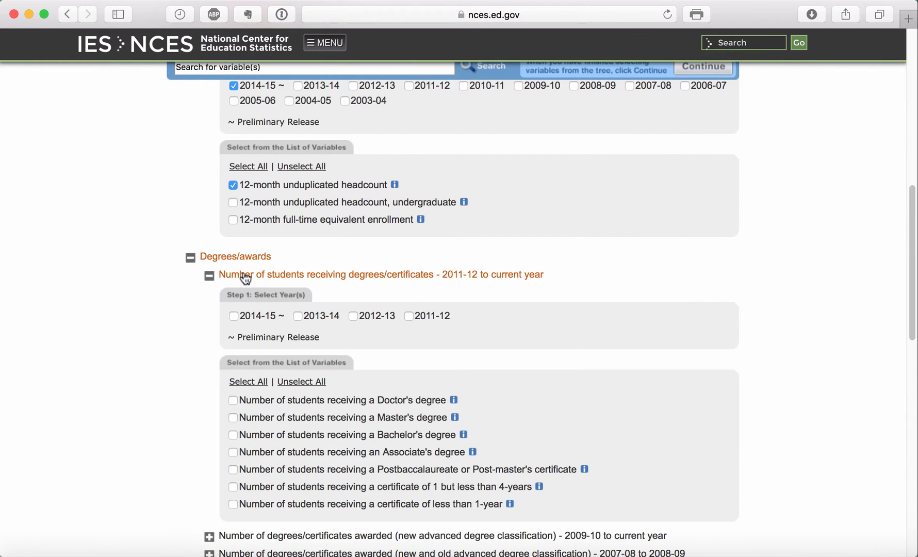
left_click(234, 316)
scroll(584, 354, "down", 1)
scroll(584, 353, "down", 5)
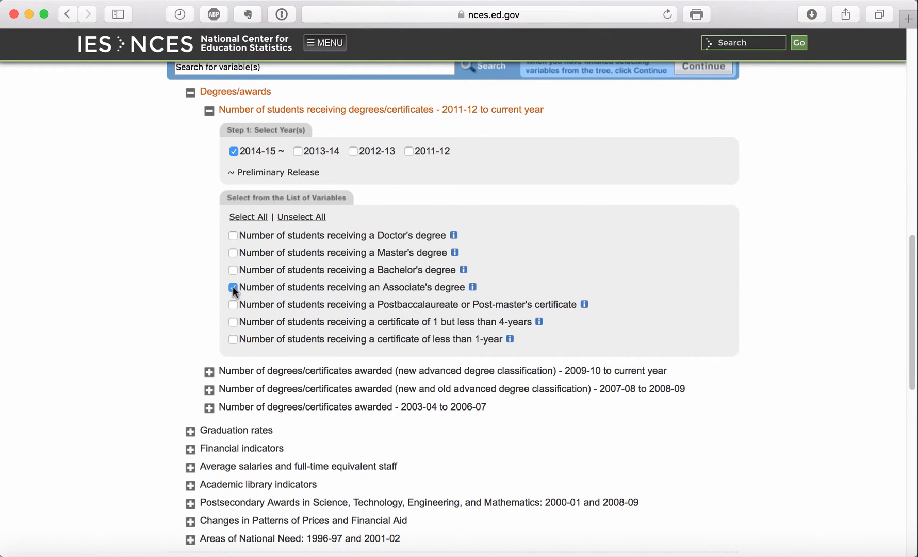
Collapse the Degrees/awards and 12-month enrollment groups and look through the remaining variable categories.
scroll(189, 306, "up", 6)
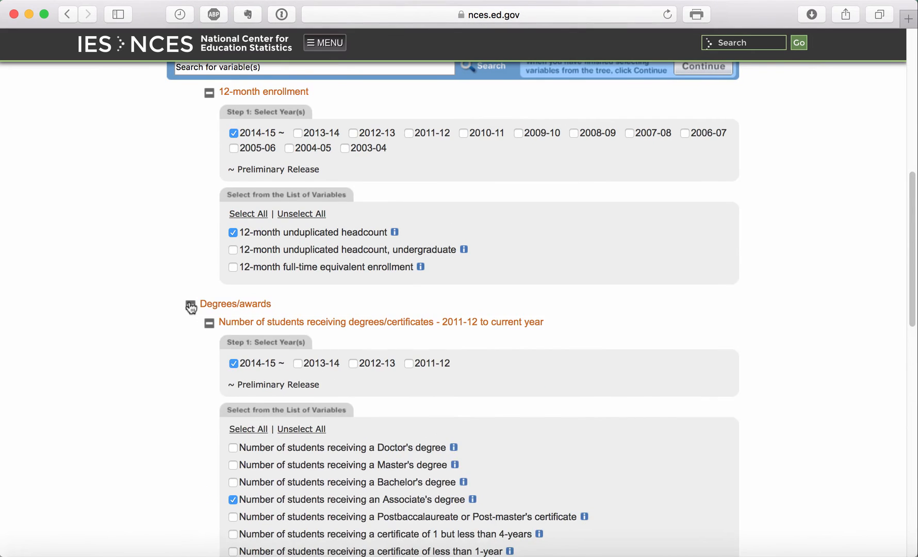
left_click(190, 305)
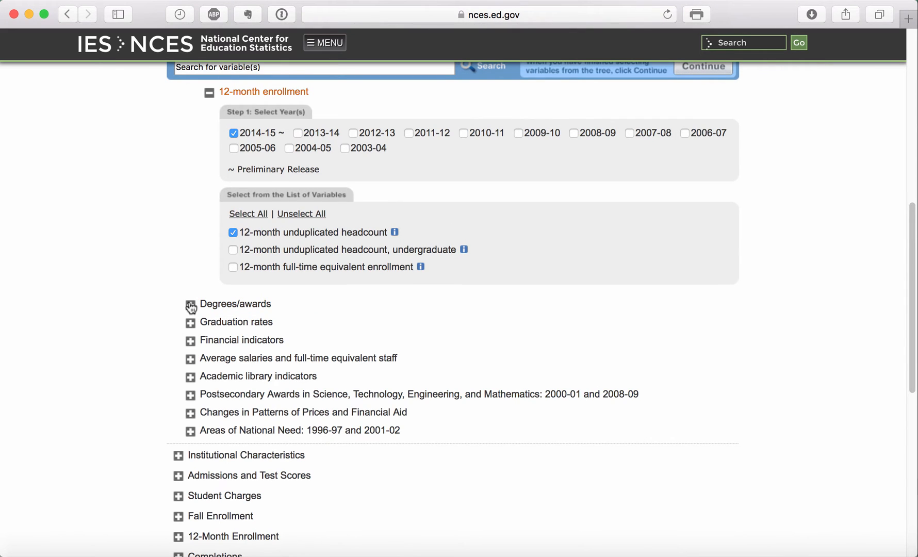
left_click(209, 93)
scroll(400, 99, "up", 5)
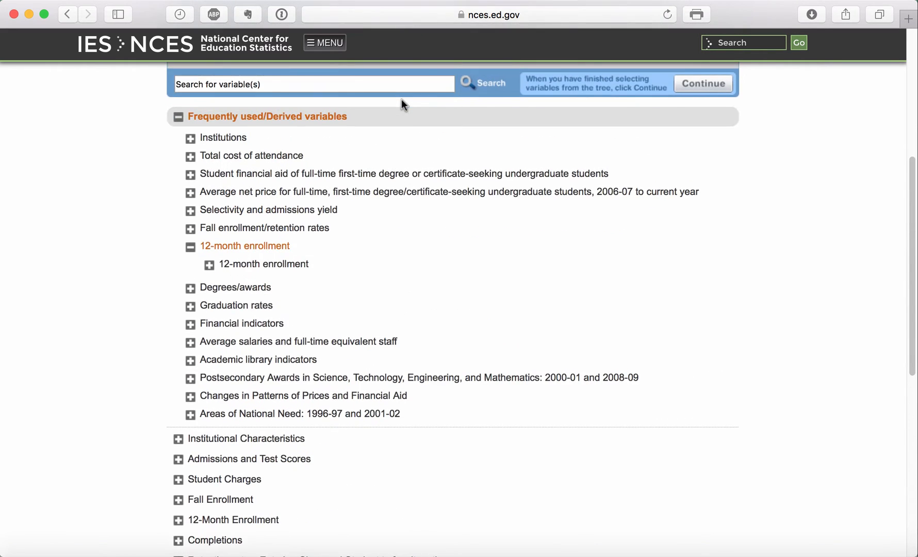
left_click(191, 248)
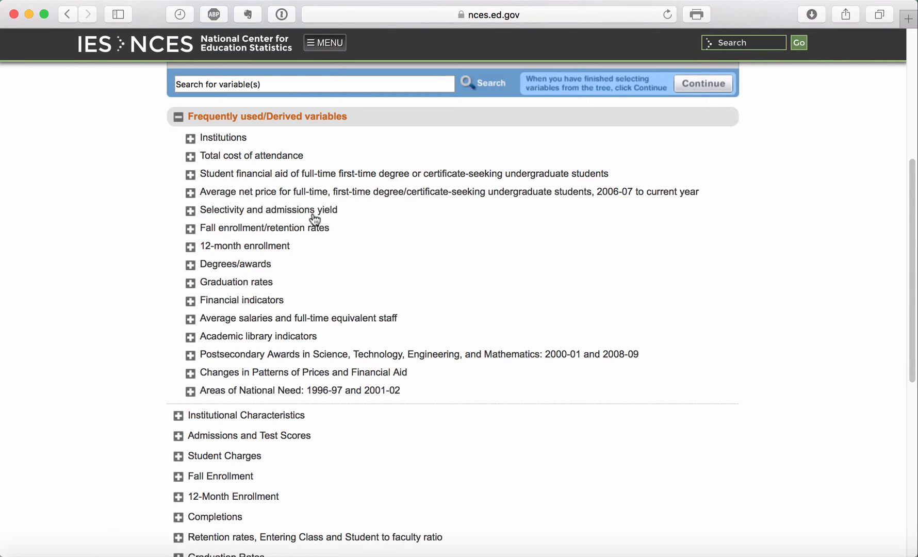
scroll(447, 307, "down", 7)
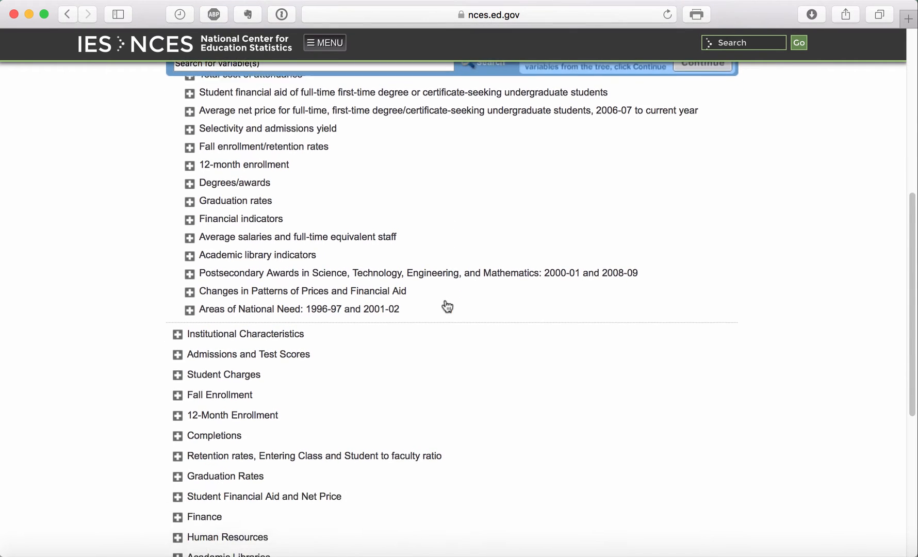
scroll(446, 305, "up", 1)
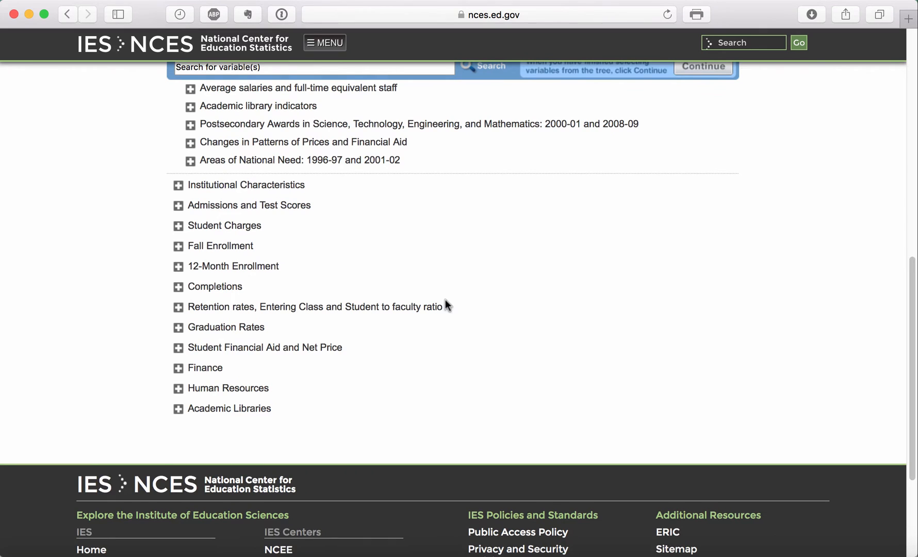
Under Institutional Characteristics, select all Institutional control or affiliation variables for 2015-16, then collapse the category.
scroll(445, 304, "up", 2)
left_click(178, 249)
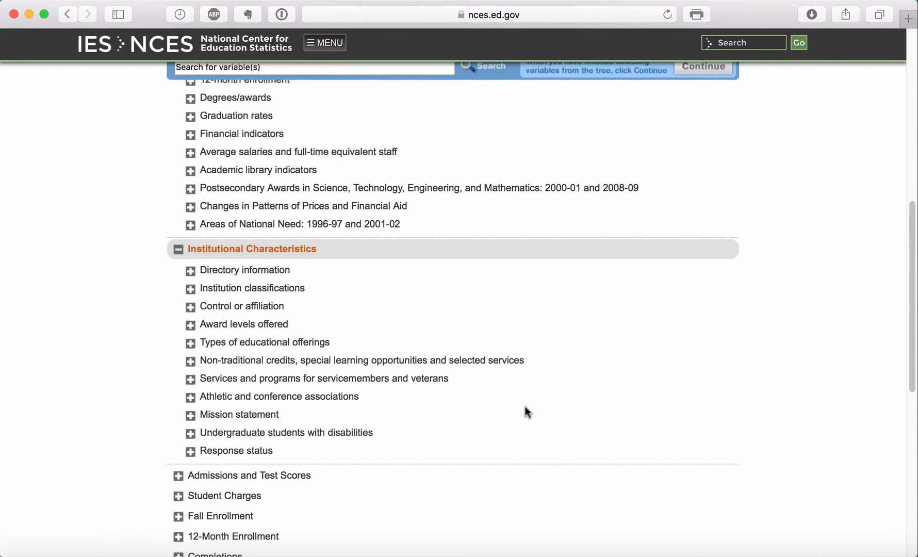
scroll(524, 406, "down", 3)
left_click(189, 195)
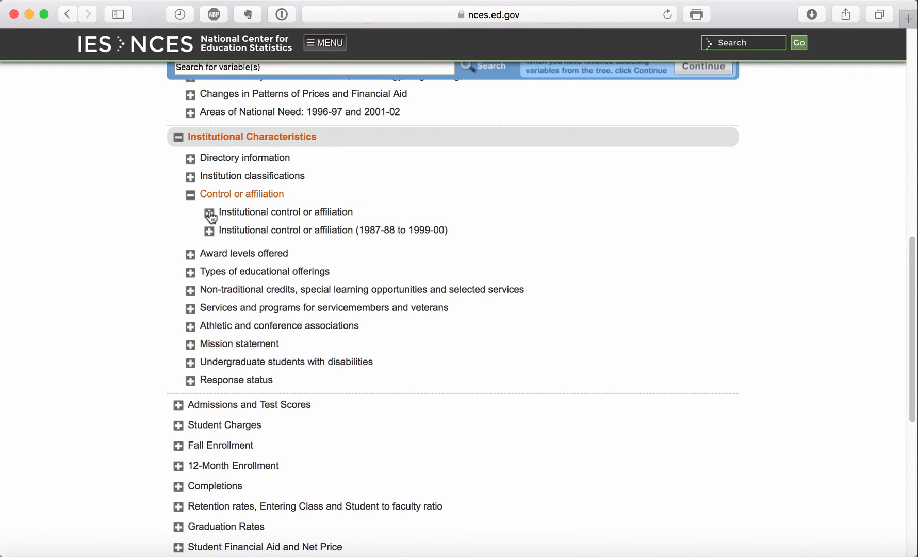
left_click(214, 214)
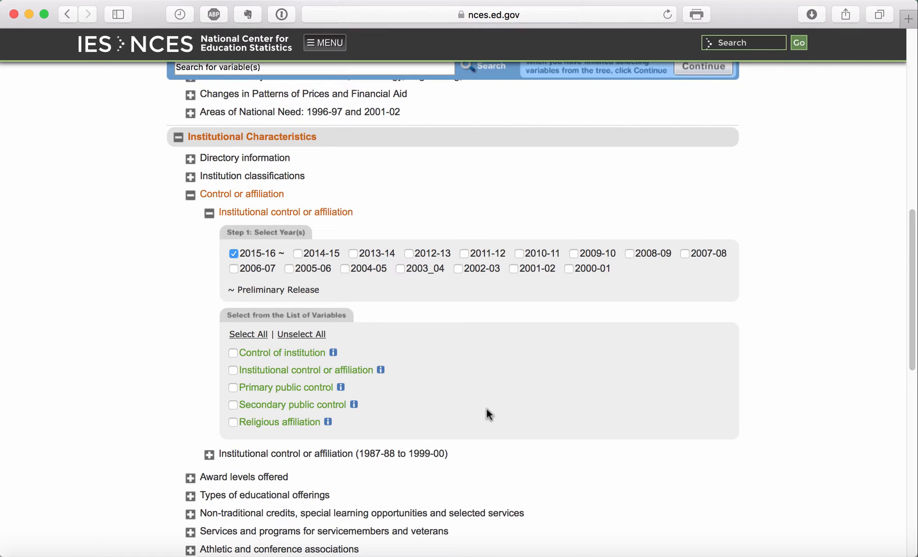
left_click(250, 335)
left_click(180, 140)
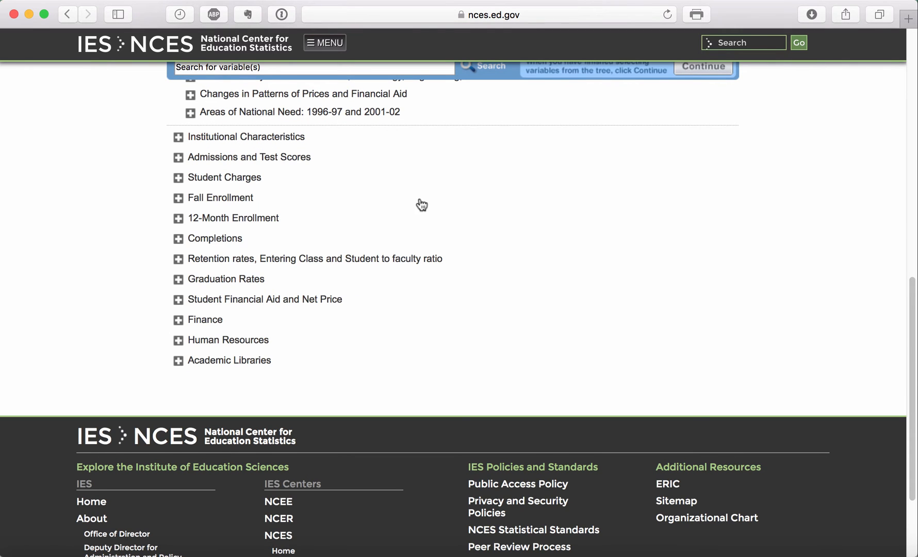
In Human Resources, for full-time instructional staff by academic rank, choose Fall 2014 and save All full-time instructional staff as the faculty and tenure status.
scroll(421, 203, "up", 3)
scroll(421, 203, "up", 3)
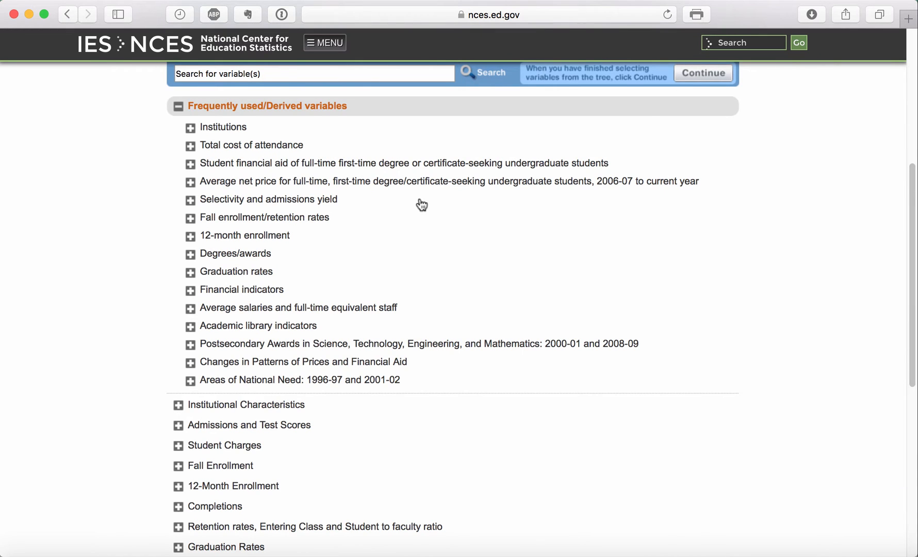
scroll(189, 257, "down", 2)
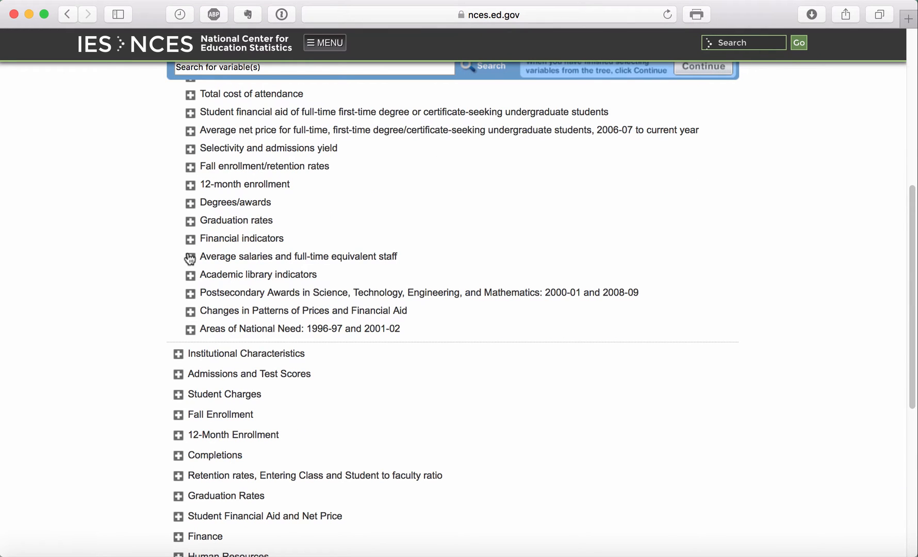
left_click(190, 258)
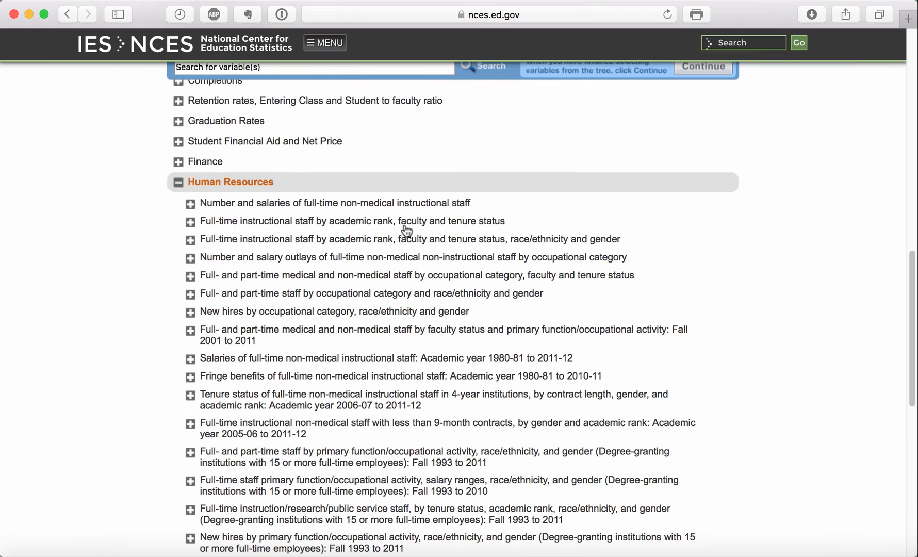
left_click(191, 224)
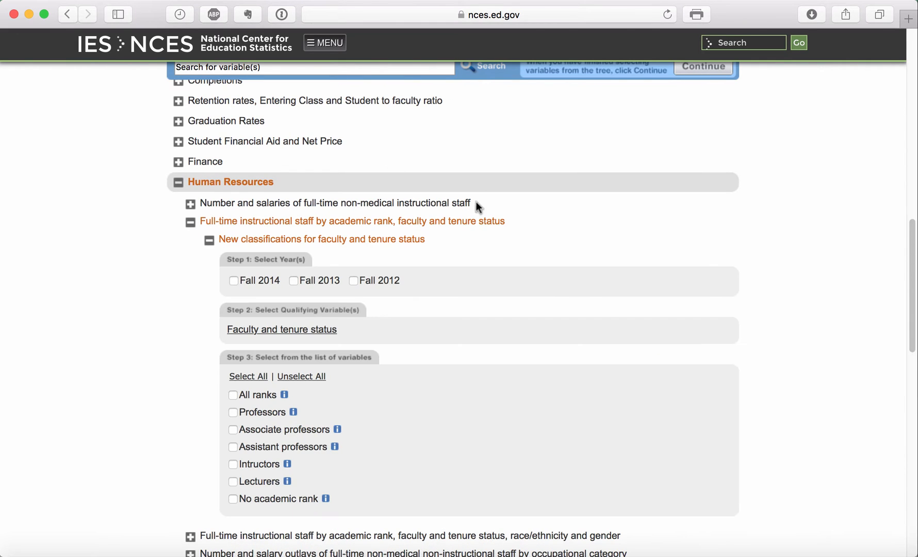
left_click(233, 281)
left_click(278, 330)
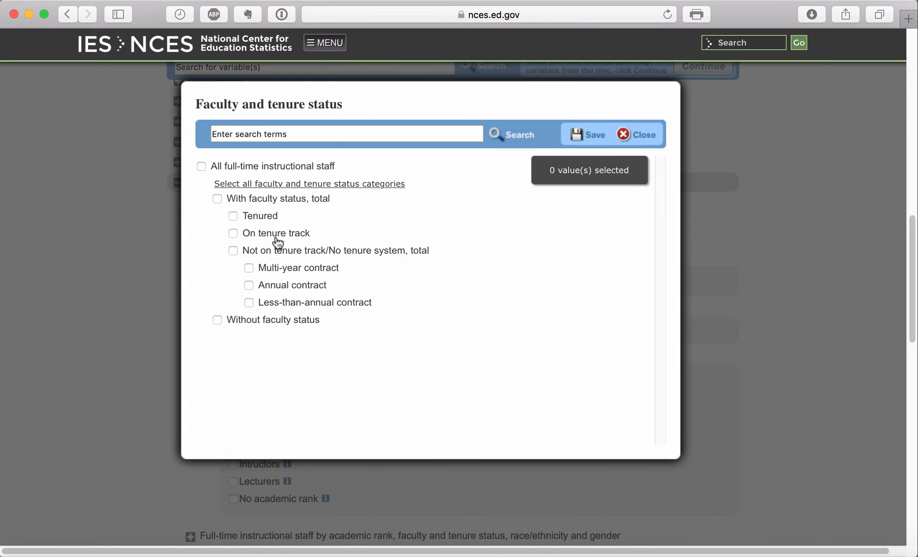
left_click(200, 164)
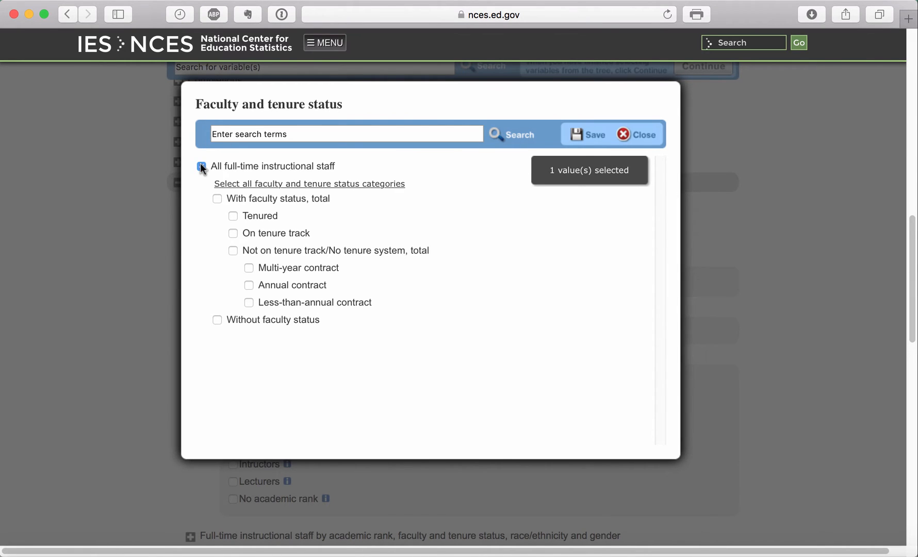
left_click(590, 136)
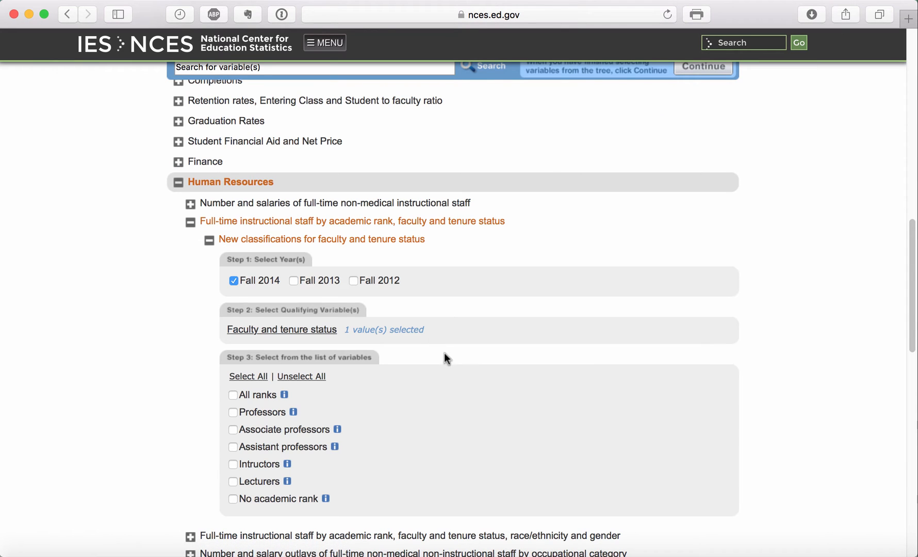
Select every academic rank variable for the Fall 2014 full-time instructional staff.
scroll(559, 413, "down", 5)
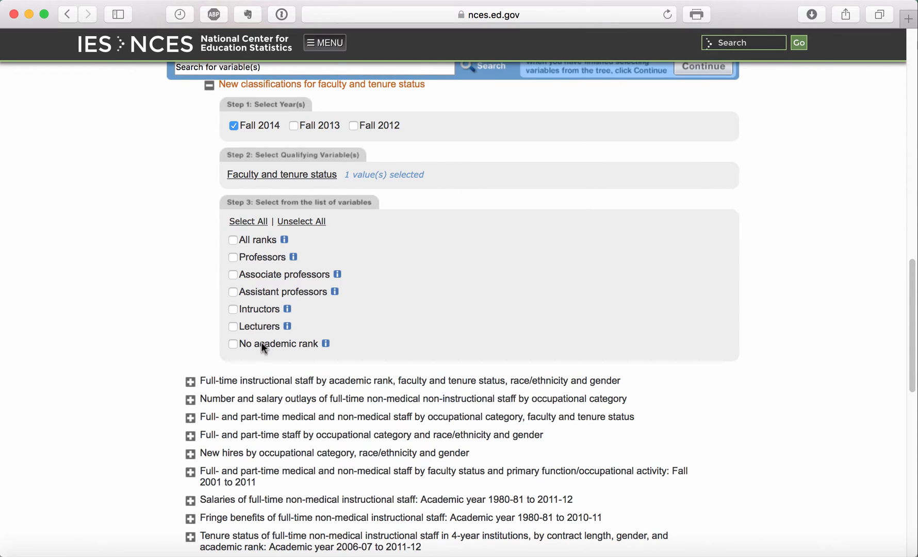
left_click(233, 240)
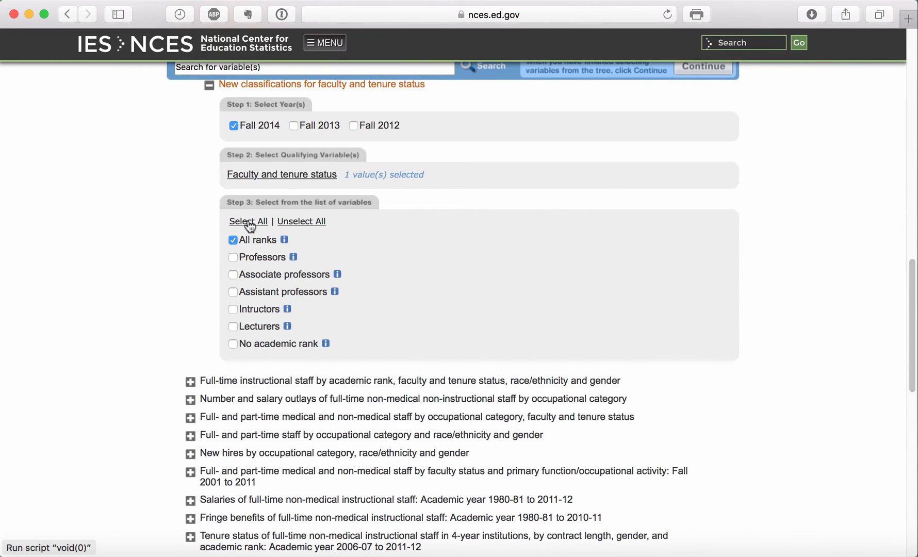
left_click(248, 222)
Open the FlySketch annotation overlay over the start of the variable selection page.
scroll(544, 296, "down", 15)
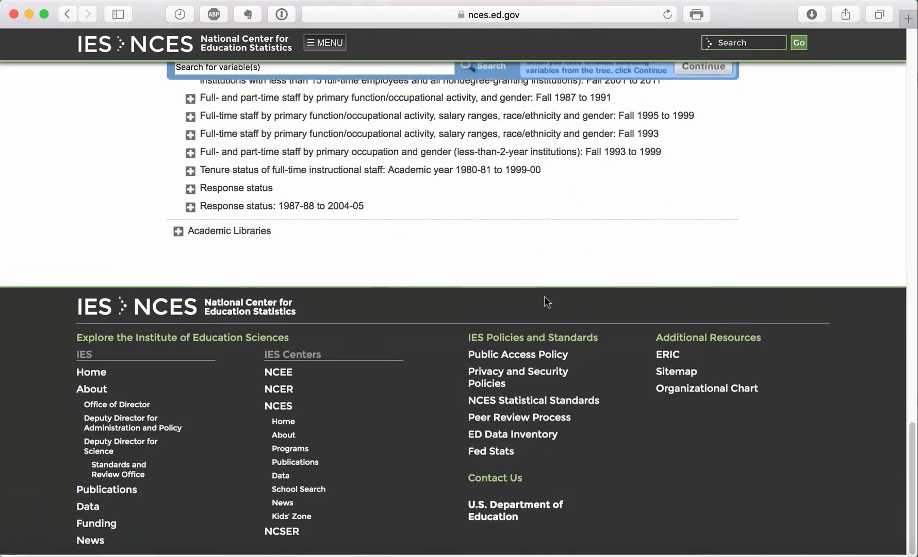
scroll(544, 301, "up", 20)
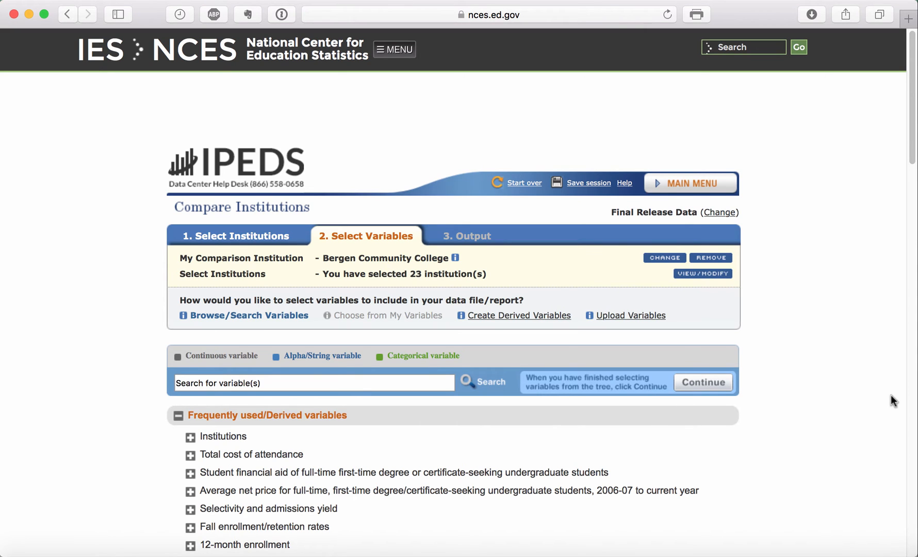
key("super+shift+s")
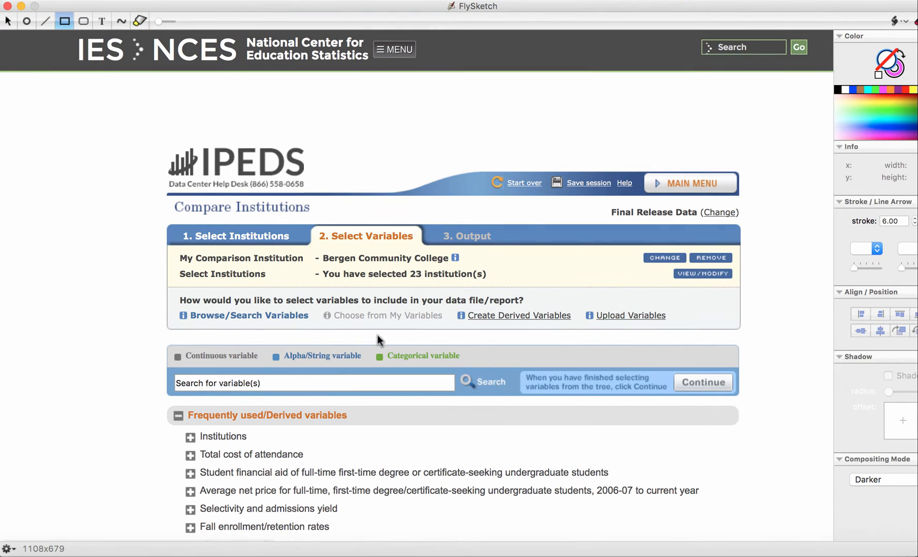
left_click(176, 393)
type("f")
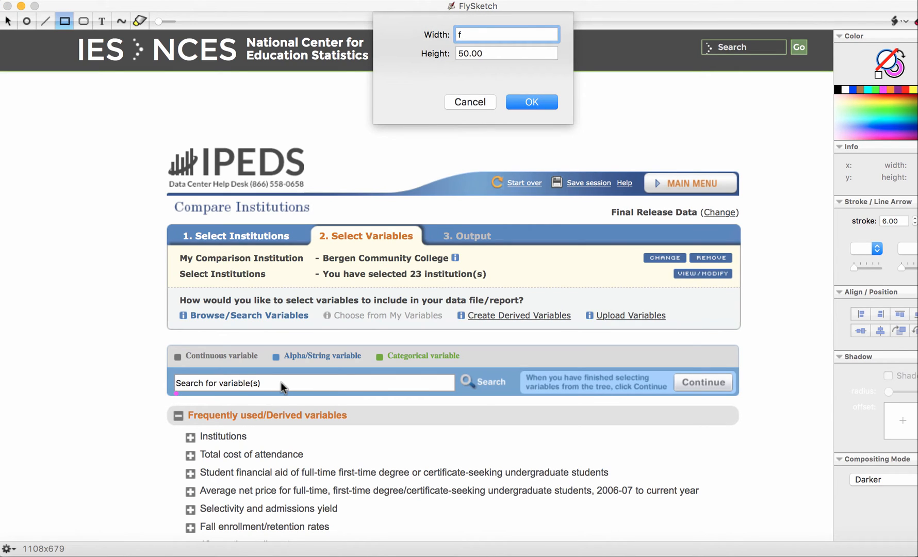
left_click(476, 100)
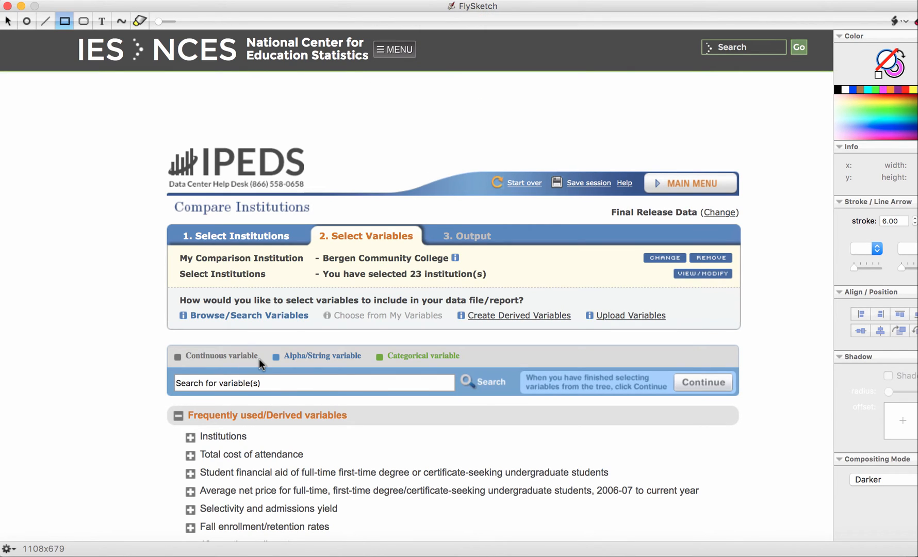
Circle the variable search box freehand, then undo the mark and close the FlySketch overlay.
key("f")
left_click_drag(262, 362, 175, 392)
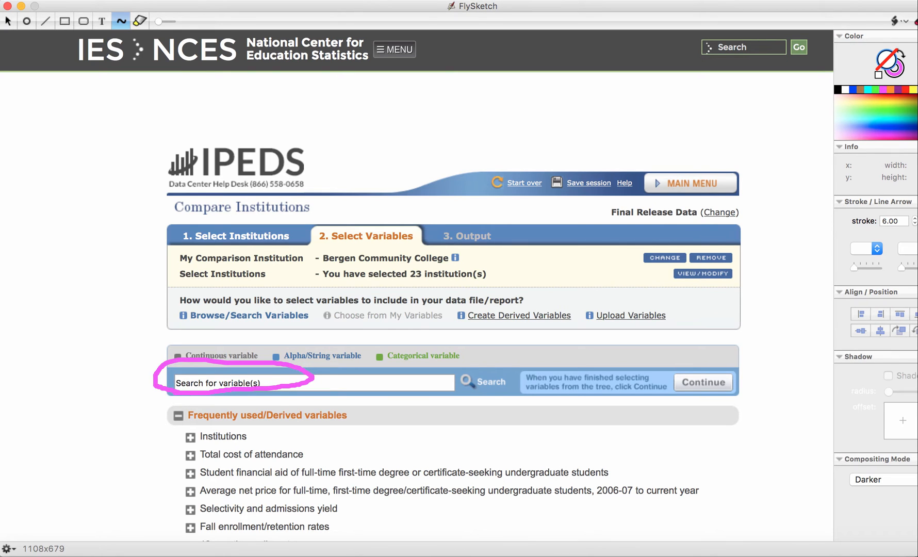
key("super+z")
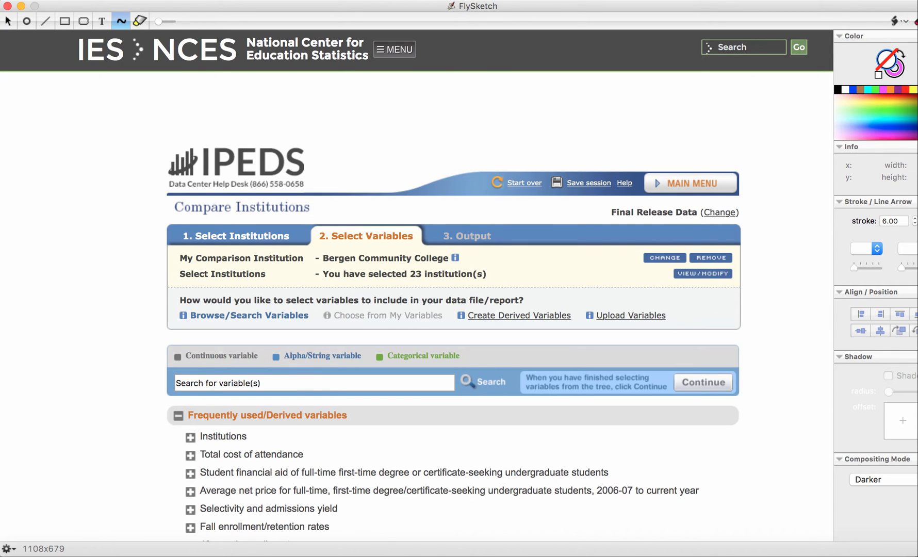
key("super+w")
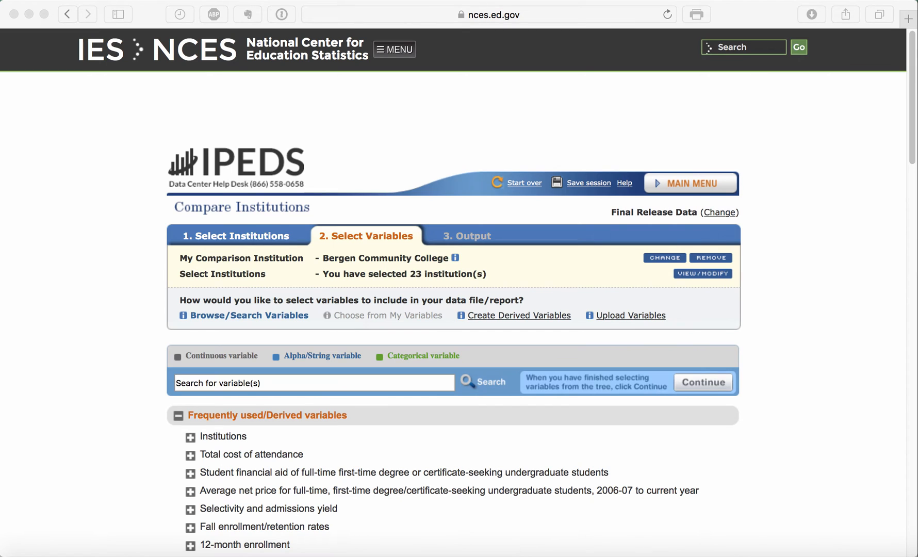
Continue to the My Variables list and underline the selected-variable count in FlySketch, then clear the mark and close the overlay.
left_click(709, 382)
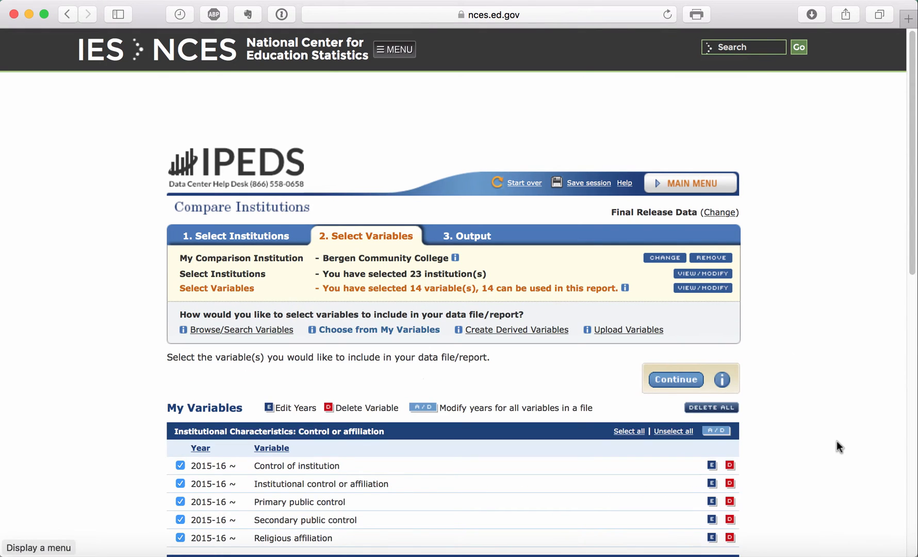
key("super+shift+f")
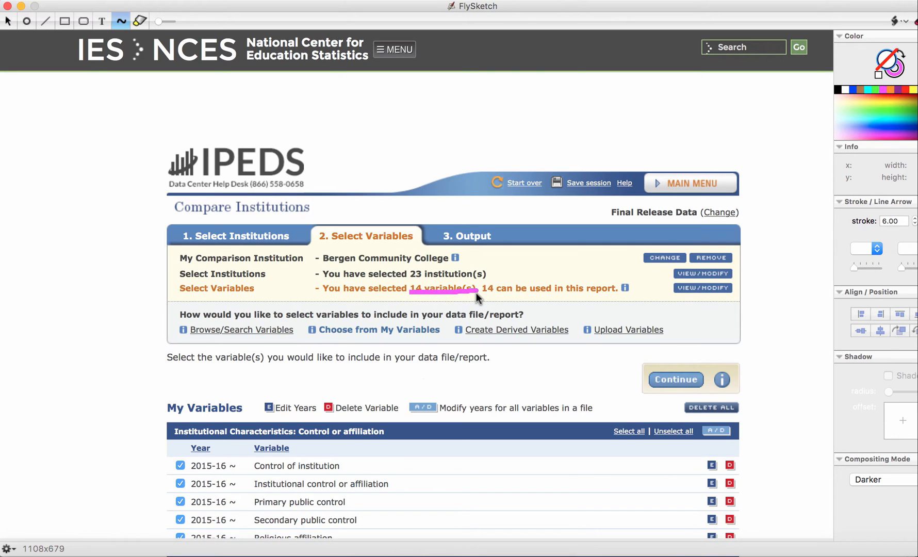
left_click_drag(476, 292, 477, 292)
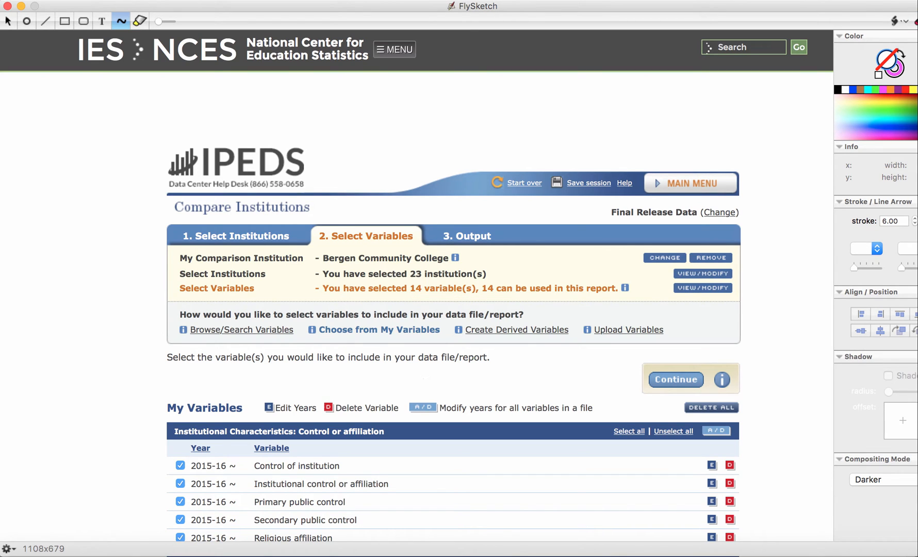
key("super+w")
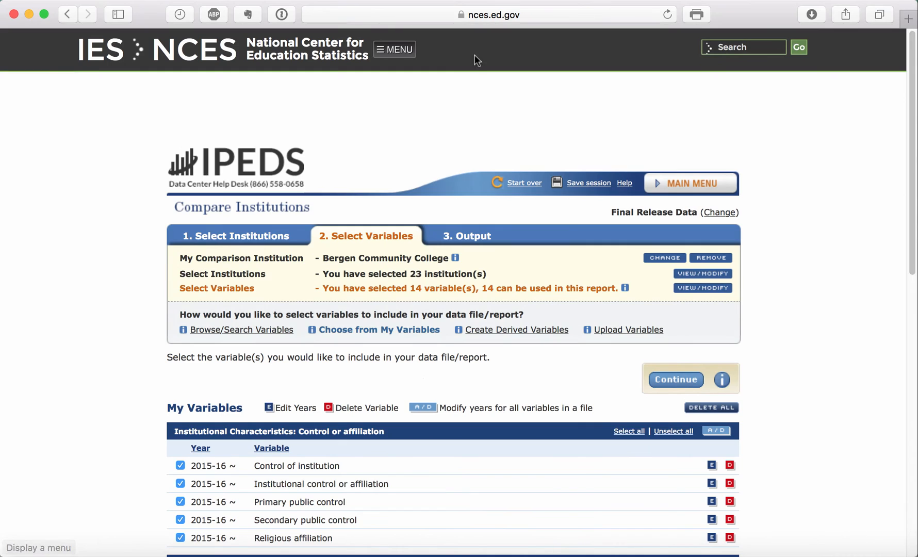
Look over the checked variables in the My Variables list and continue to the Output options.
scroll(131, 433, "down", 15)
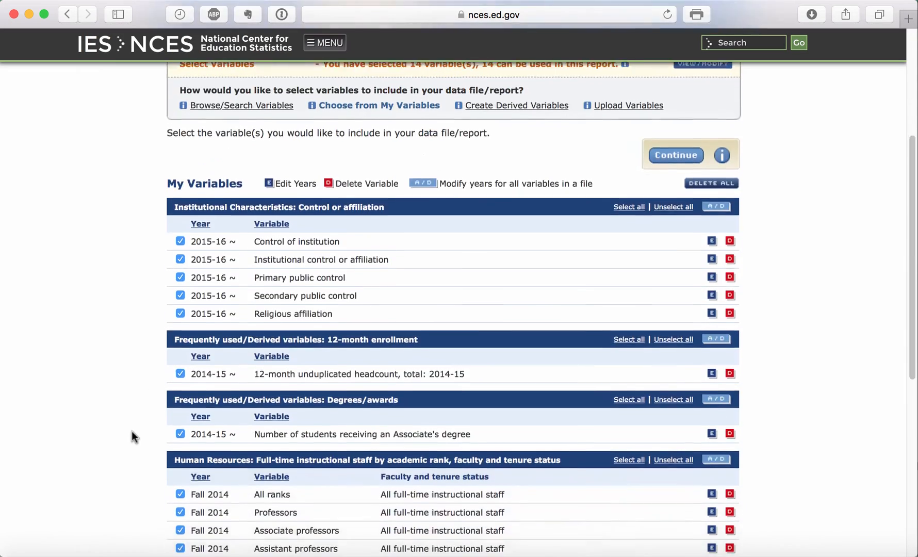
scroll(131, 432, "up", 10)
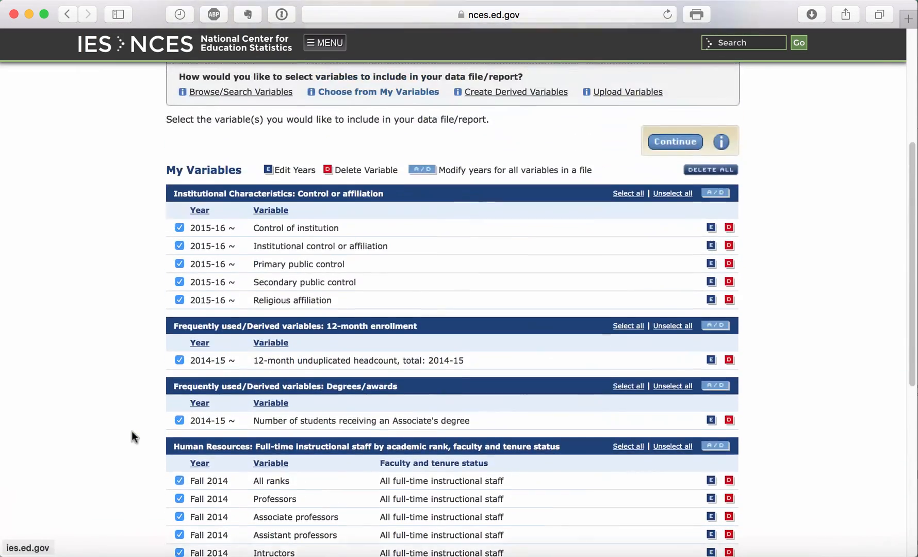
scroll(131, 430, "up", 4)
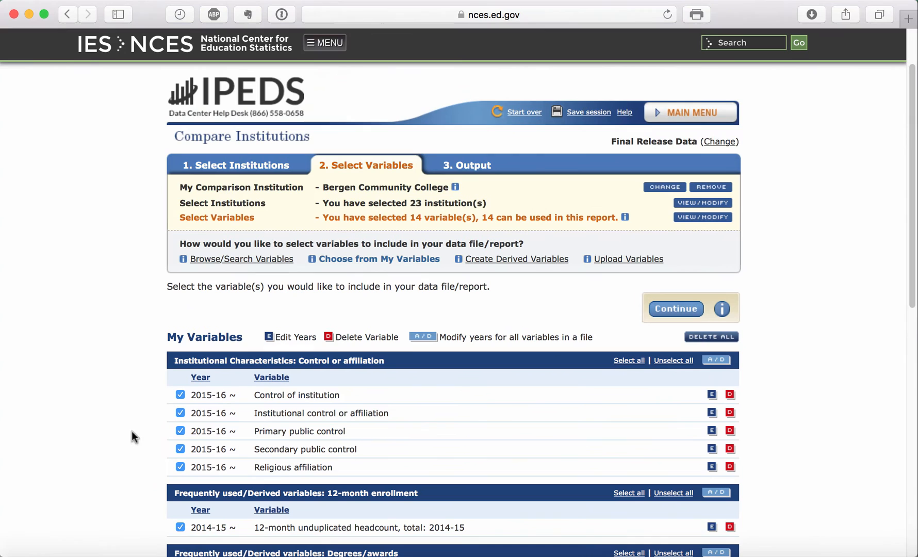
left_click(672, 310)
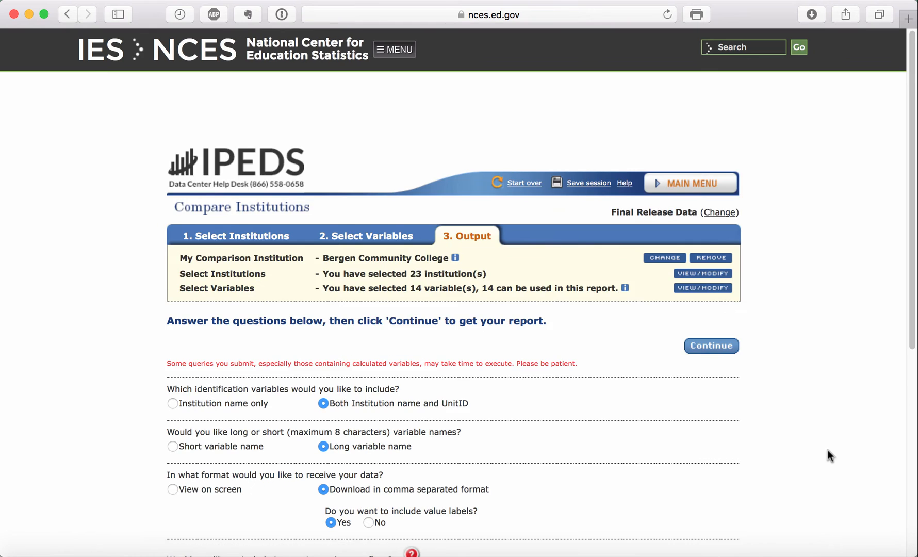
In FlySketch, box the data format question and underline View on screen, Download in comma separated format and the Yes option for value labels.
scroll(827, 453, "down", 4)
scroll(826, 450, "down", 3)
scroll(826, 450, "up", 6)
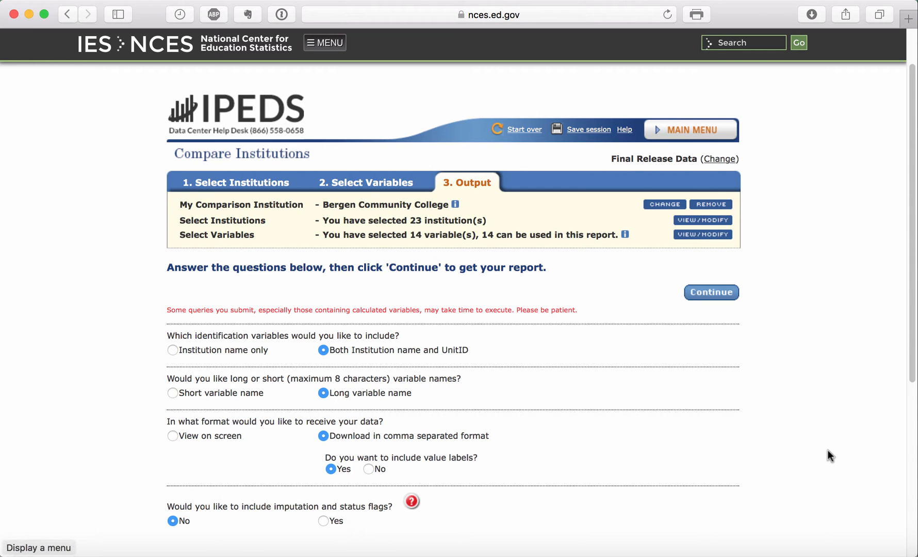
key("super+shift+f")
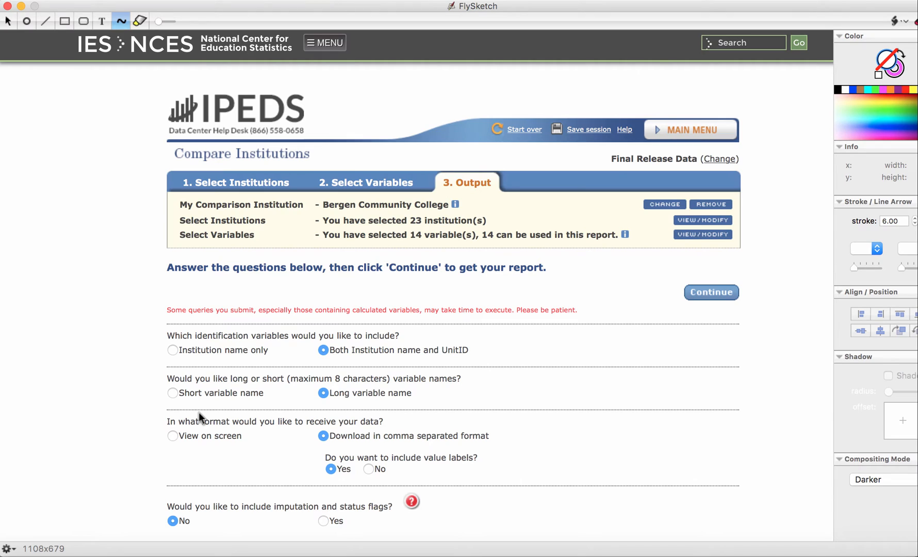
key("r")
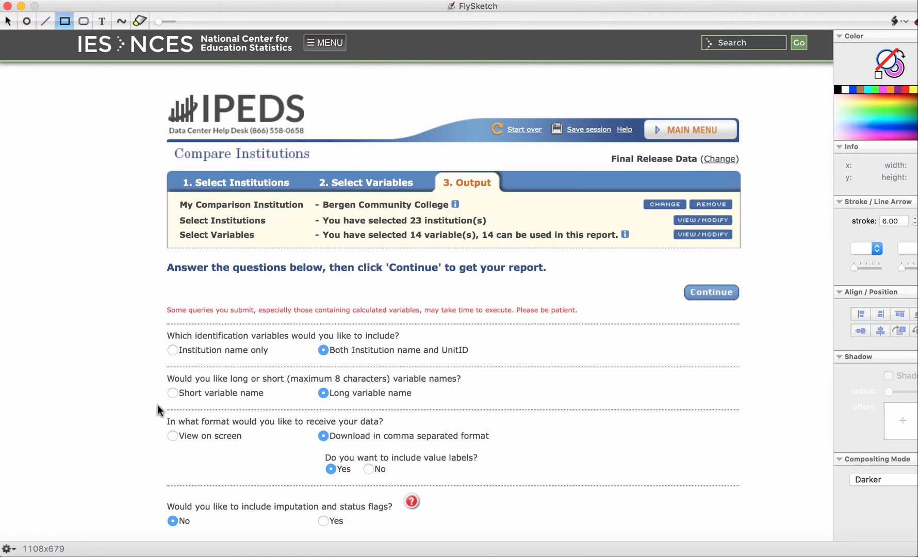
mouse_move(157, 405)
left_mouse_down()
mouse_move(318, 476)
mouse_move(571, 483)
left_mouse_up()
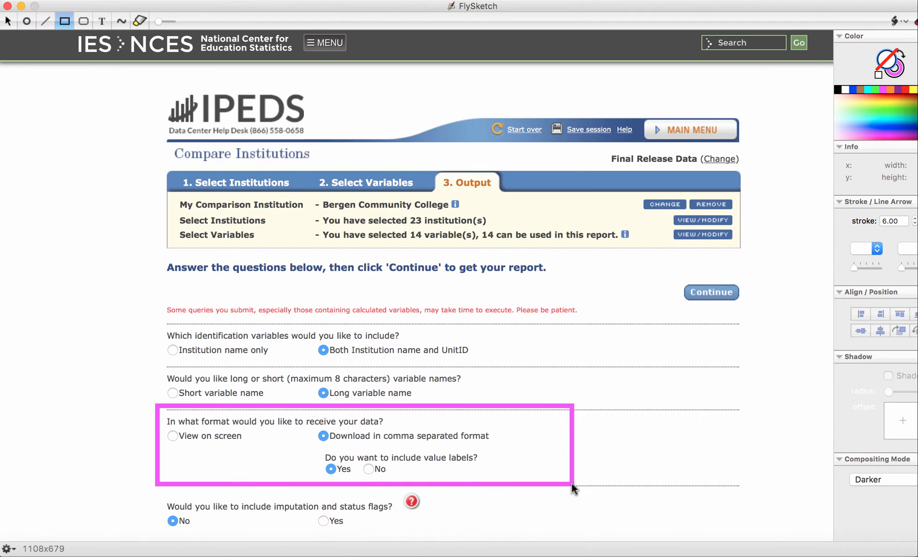
key("f")
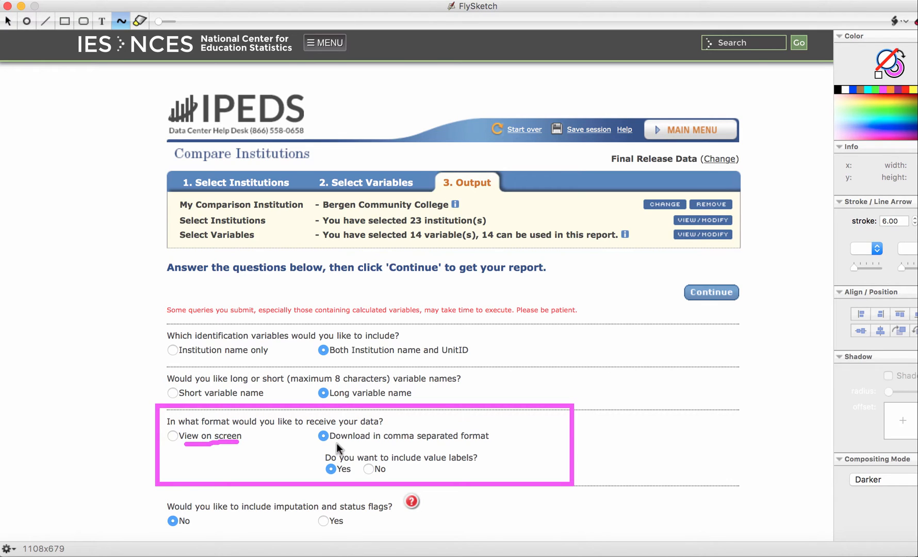
left_click_drag(350, 443, 491, 435)
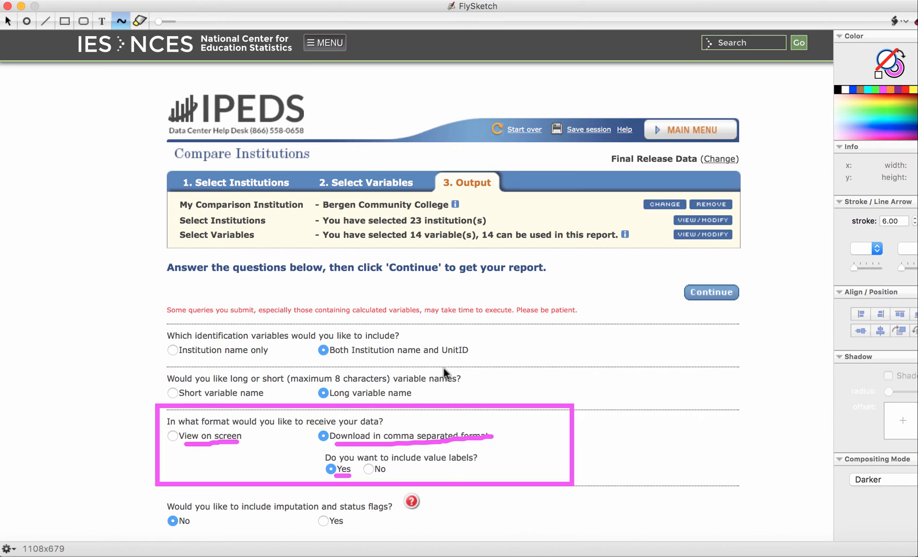
In FlySketch, underline Both Institution name and UnitID, Long variable name and the imputation and status flags question, and hide the overlay.
left_click_drag(338, 357, 413, 357)
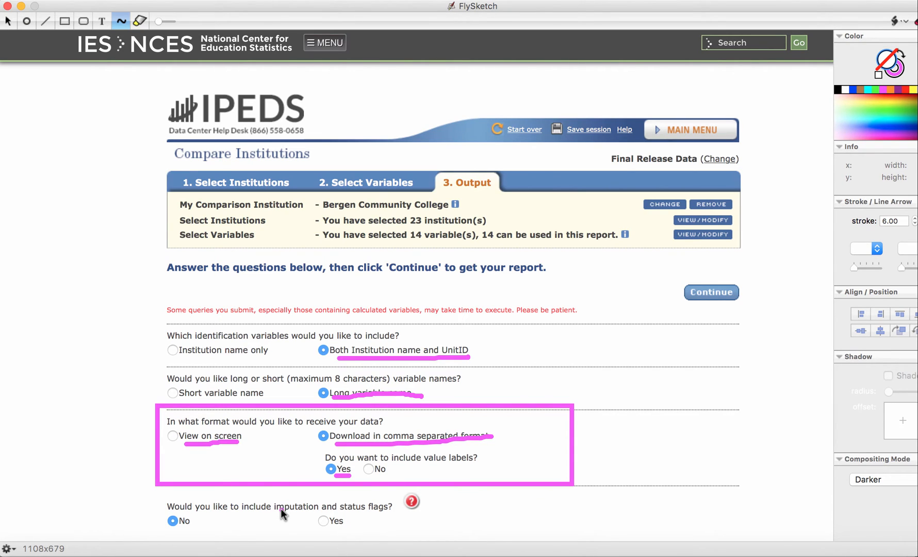
left_click_drag(280, 509, 393, 513)
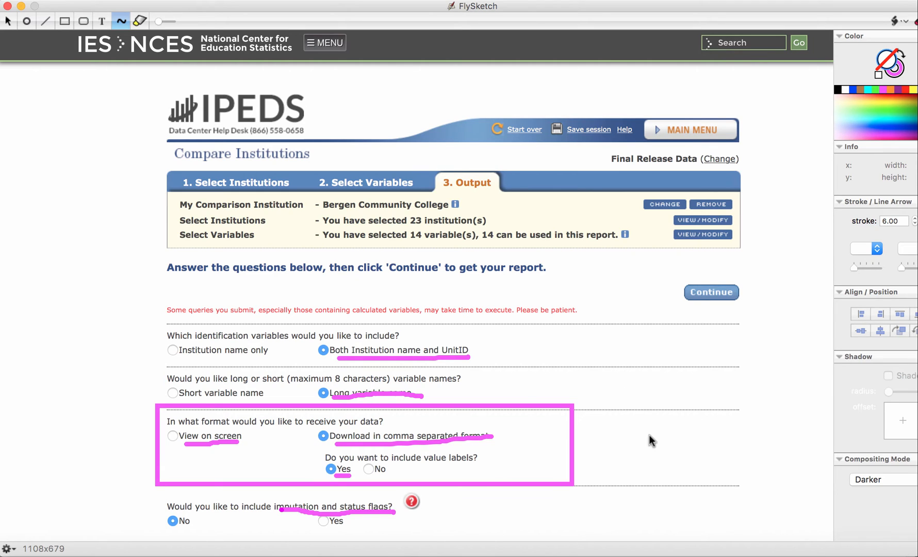
key("super+h")
Submit the output options to download the comma separated report and show the browser's recent downloads.
left_click(706, 291)
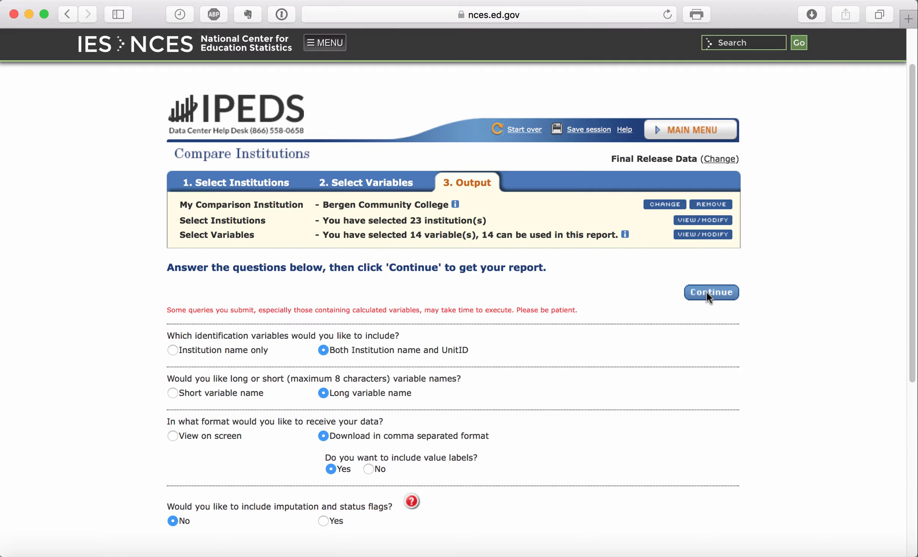
key("super+Tab")
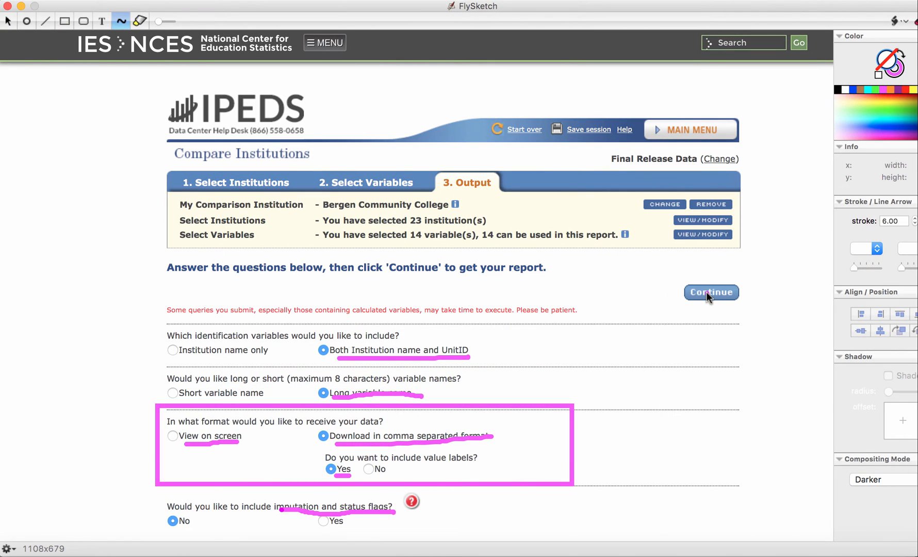
key("super+h")
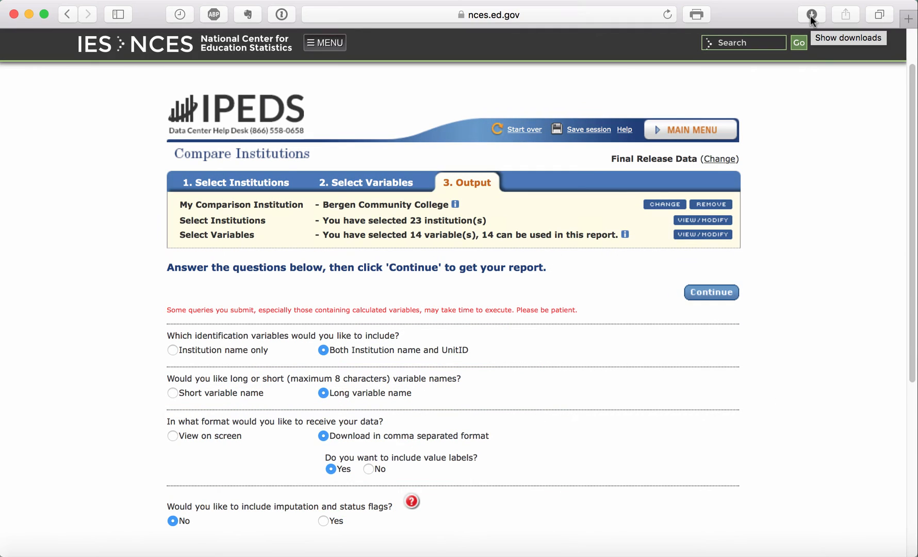
left_click(810, 17)
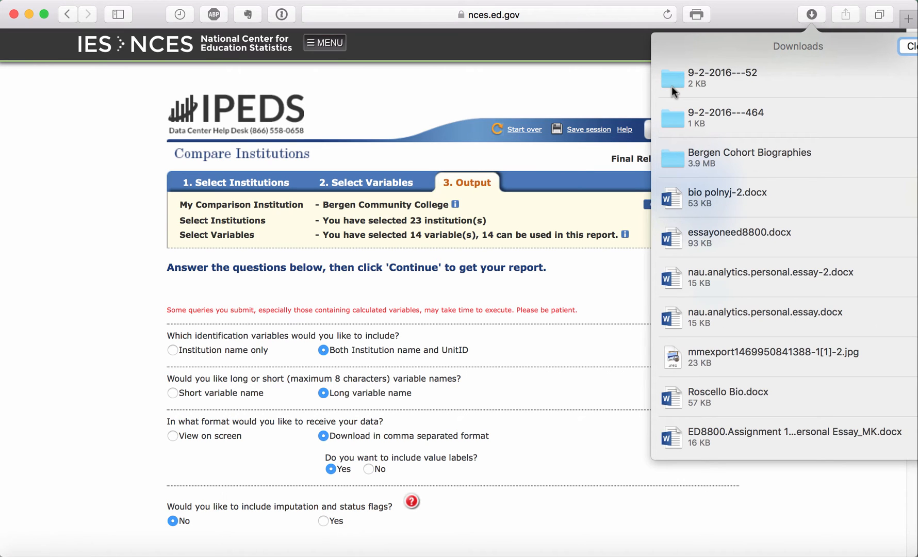
Circle the downloaded 9-2-2016---52 folder in FlySketch and close the overlay.
key("super+shift+f")
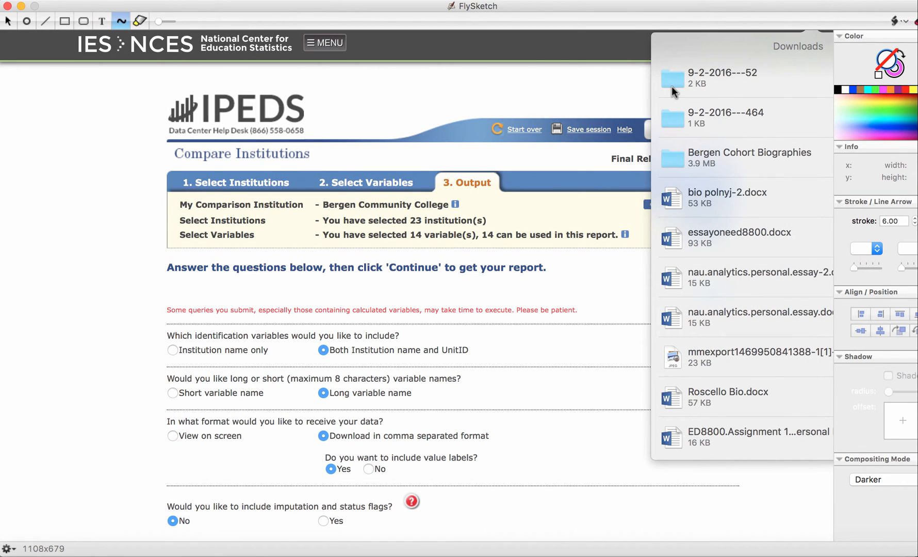
mouse_move(665, 98)
left_mouse_down()
mouse_move(704, 96)
mouse_move(782, 62)
mouse_move(695, 43)
left_mouse_up()
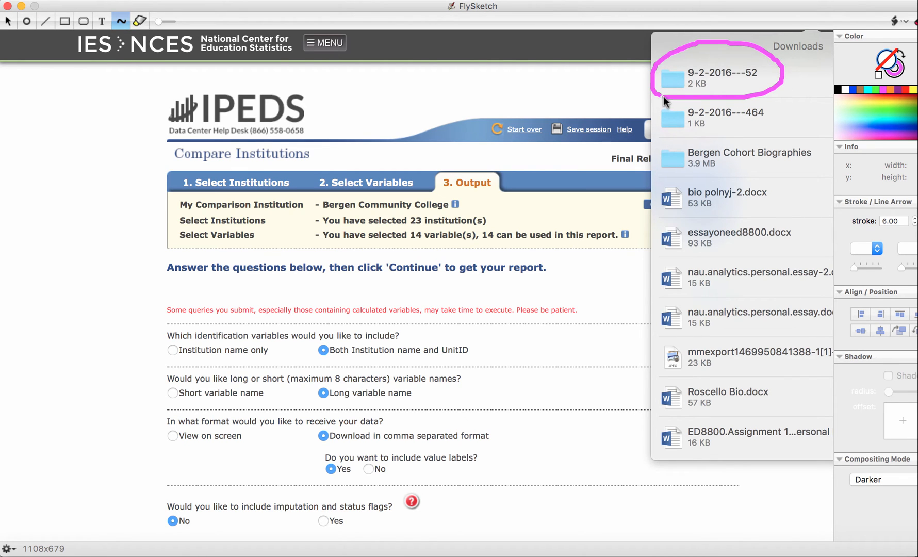
key("Escape")
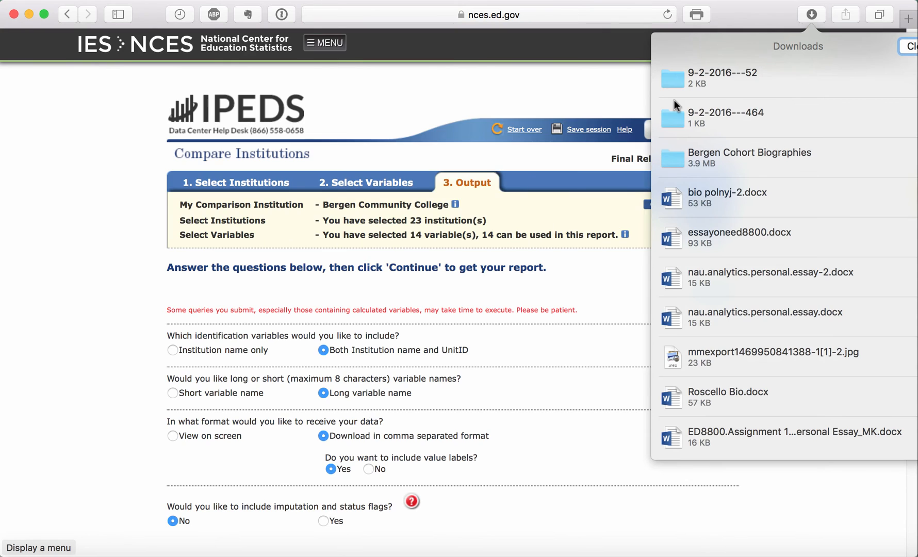
Open the 9-2-2016---52 folder, underline the Data and ValueLabels file names in FlySketch, then clear the marks and close the overlay.
left_click(666, 79)
double_click(667, 80)
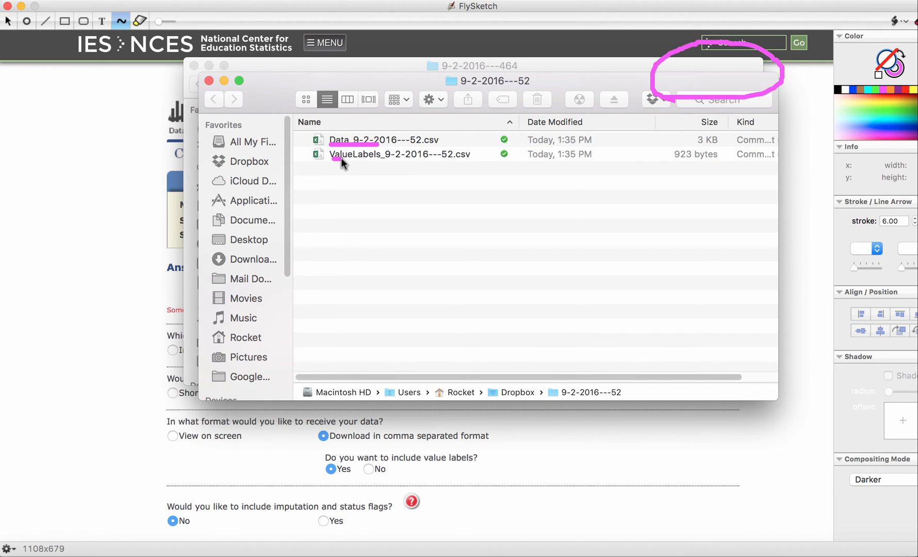
left_click_drag(332, 158, 373, 158)
key("super+BackSpace")
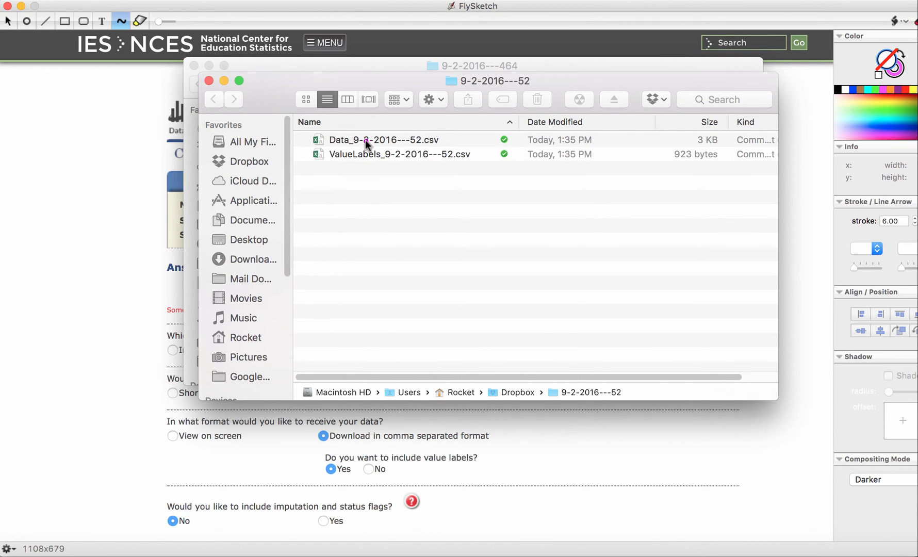
key("super+q")
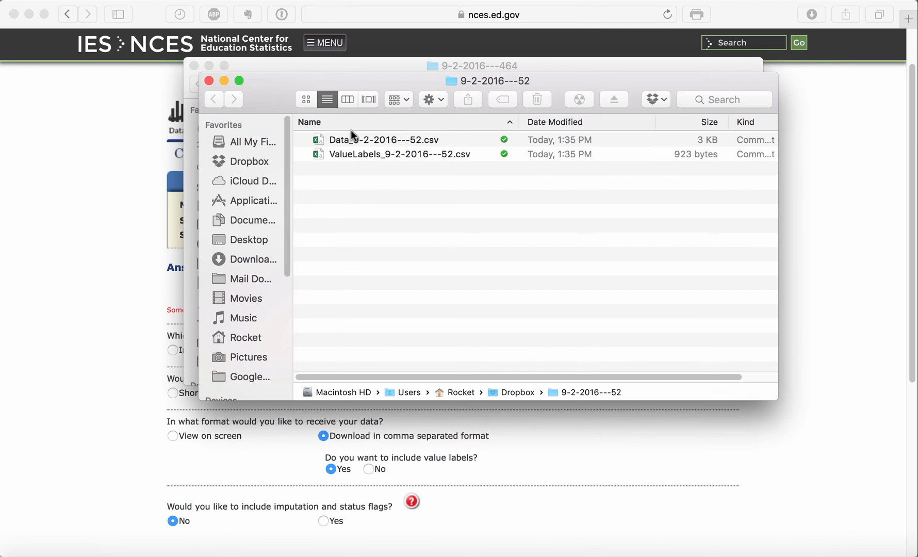
Open Data_9-2-2016---52.csv in Excel and widen the Institution Name column to show the full names.
double_click(335, 138)
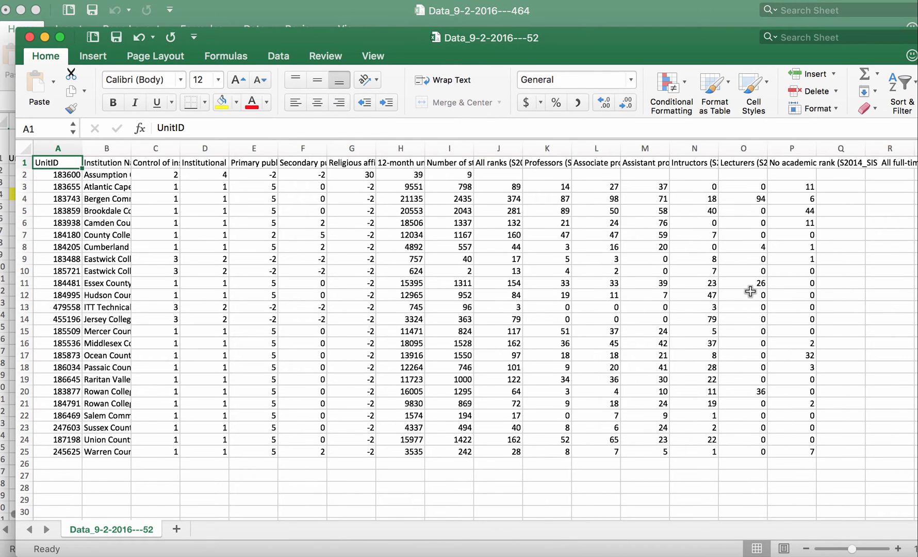
left_click_drag(133, 147, 261, 148)
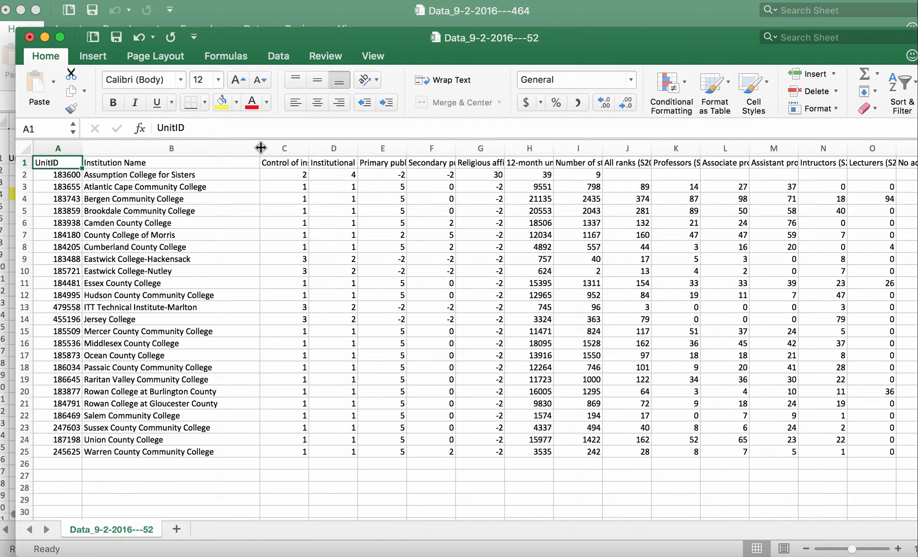
Wrap the text in header row 1 and freeze the panes above row 2.
left_click(22, 163)
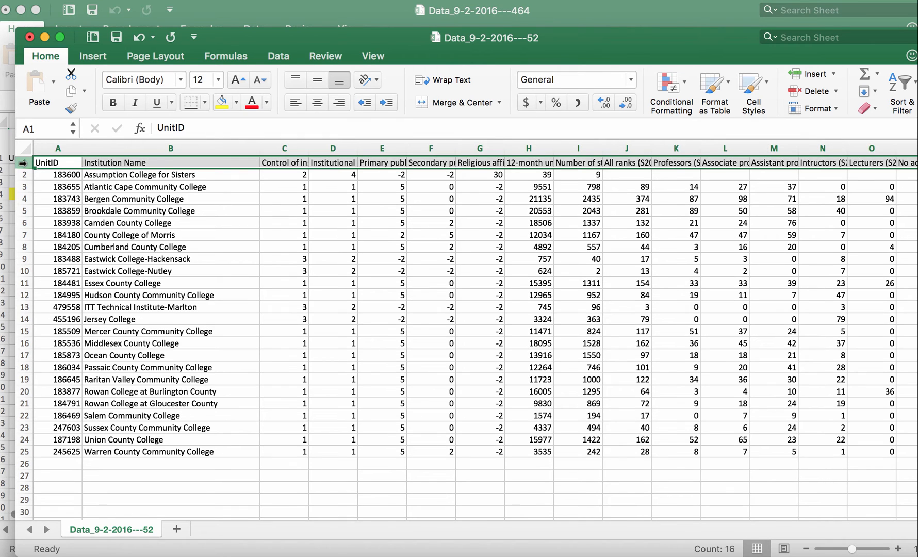
left_click(449, 81)
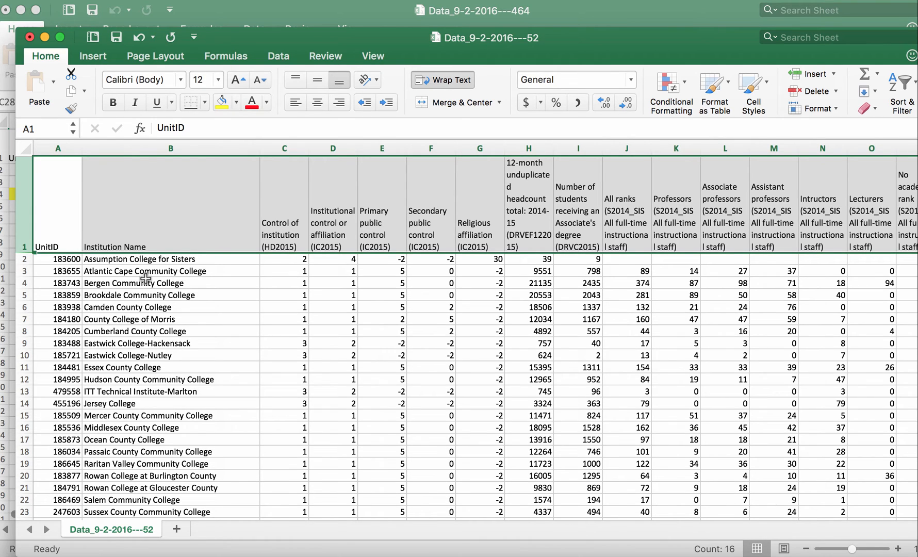
left_click(23, 259)
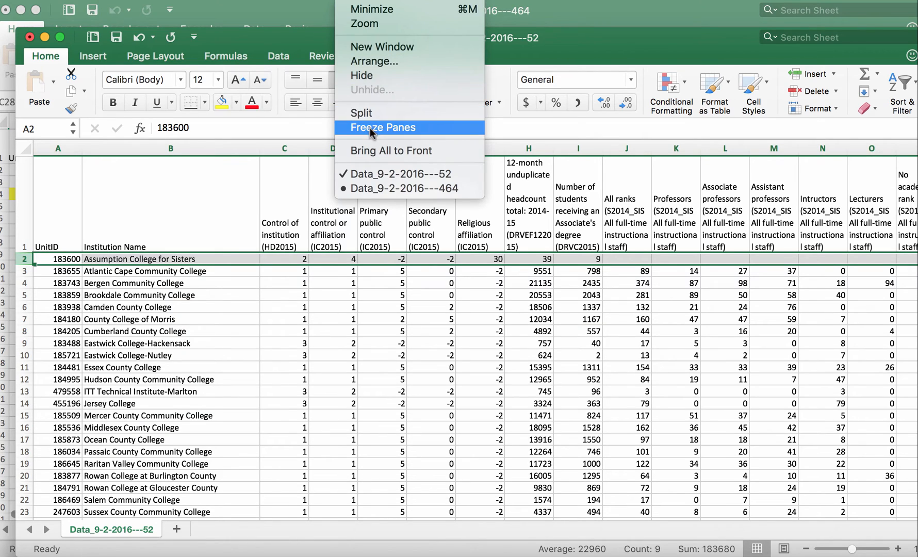
left_click(370, 128)
Examine the institution rows and variable columns beneath the frozen header row.
scroll(342, 380, "down", 10)
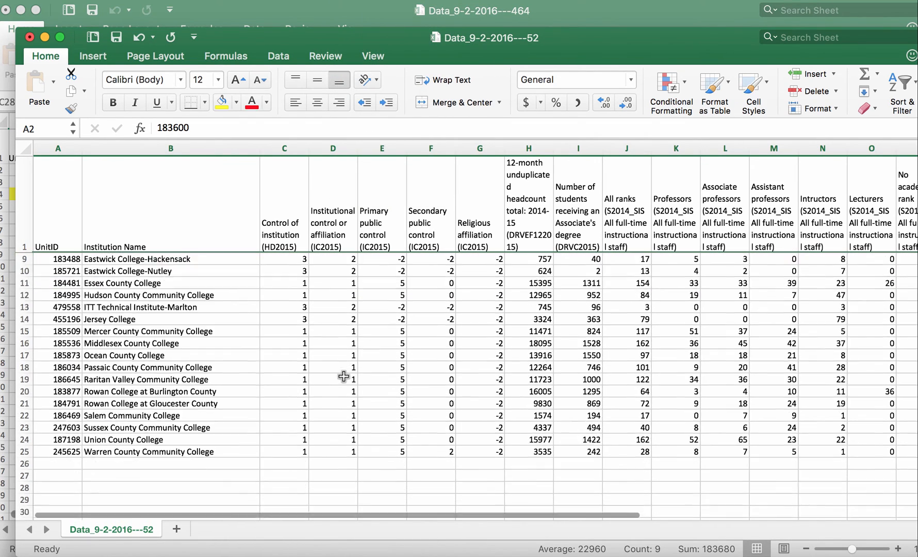
scroll(343, 377, "right", 1)
scroll(343, 376, "up", 10)
scroll(340, 376, "down", 12)
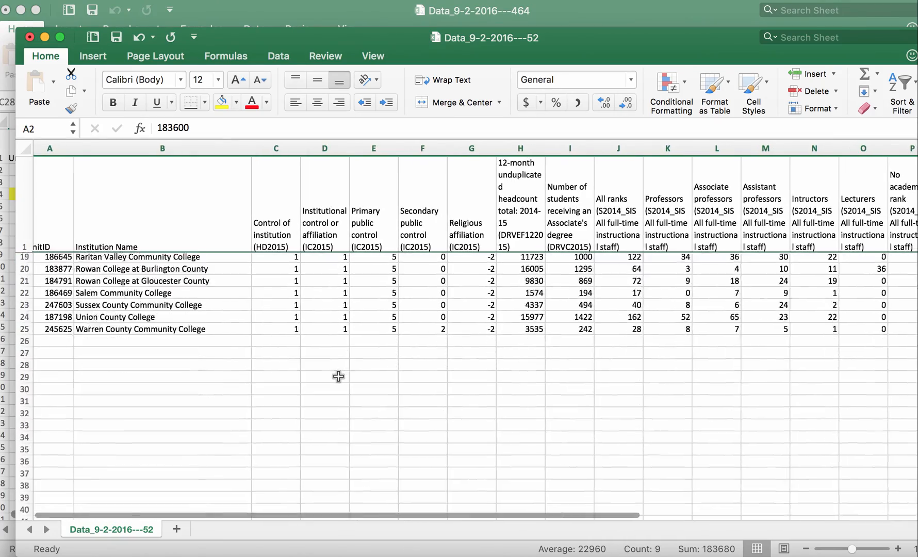
scroll(338, 376, "left", 1)
scroll(339, 377, "up", 12)
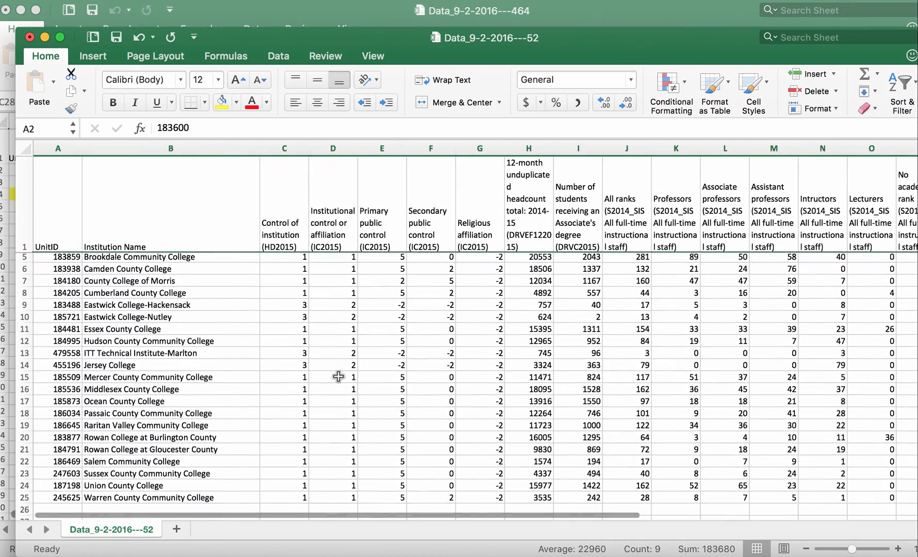
scroll(338, 376, "down", 9)
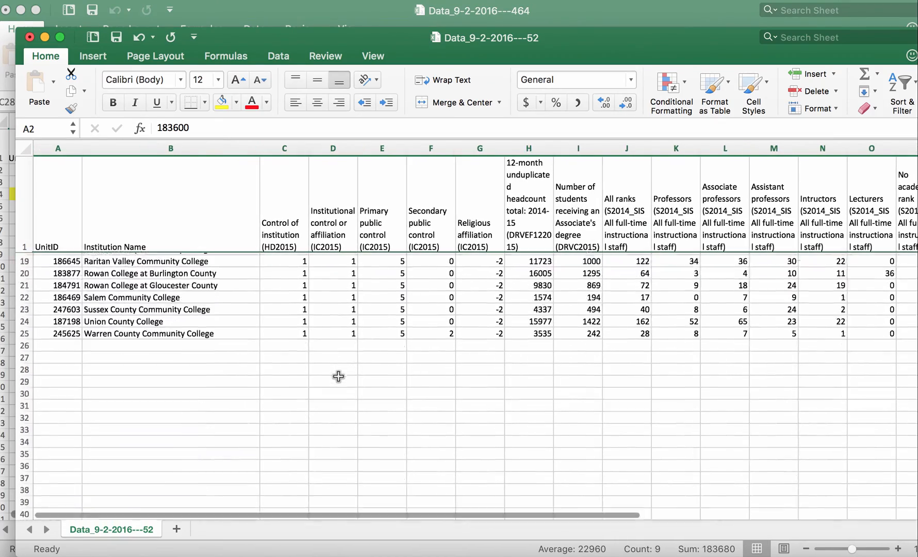
scroll(338, 376, "up", 6)
scroll(339, 377, "up", 3)
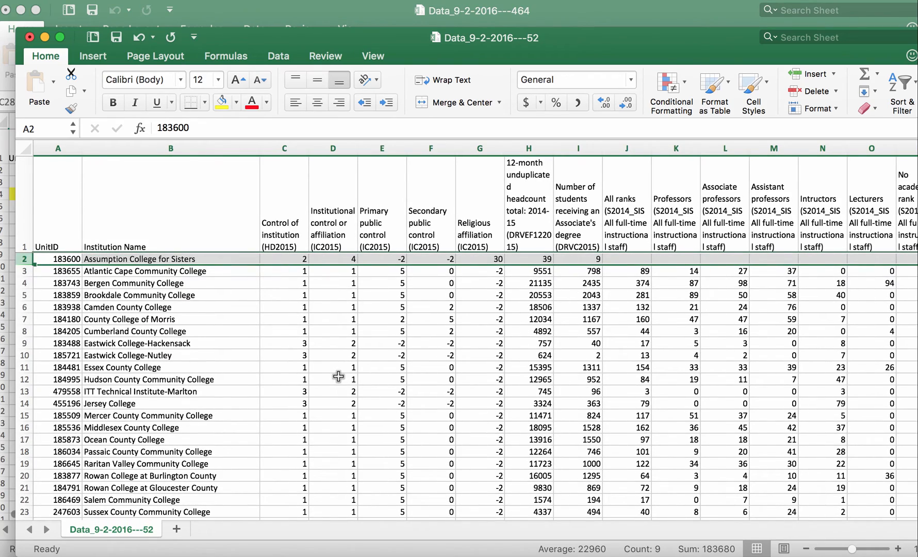
scroll(338, 376, "down", 5)
scroll(338, 376, "up", 4)
scroll(338, 377, "right", 1)
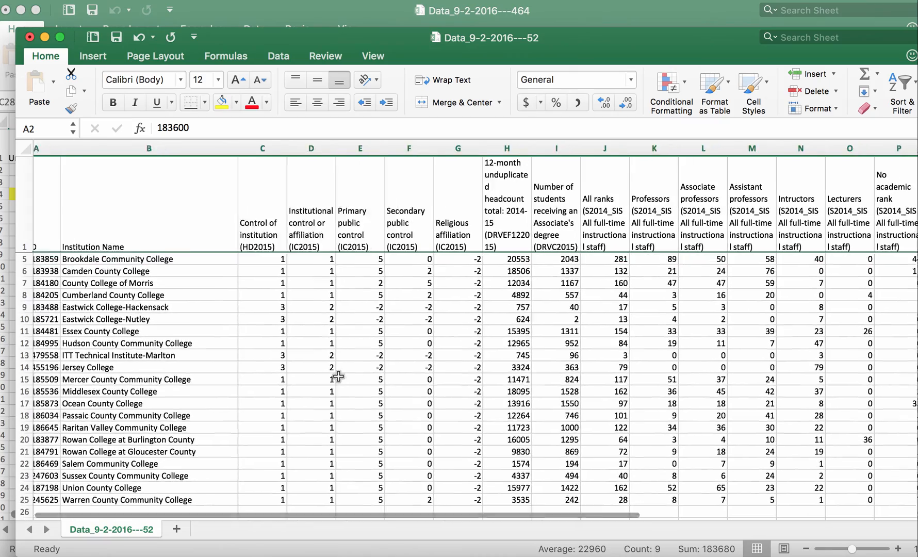
scroll(338, 377, "up", 2)
scroll(338, 377, "left", 1)
scroll(338, 377, "right", 3)
scroll(335, 377, "left", 3)
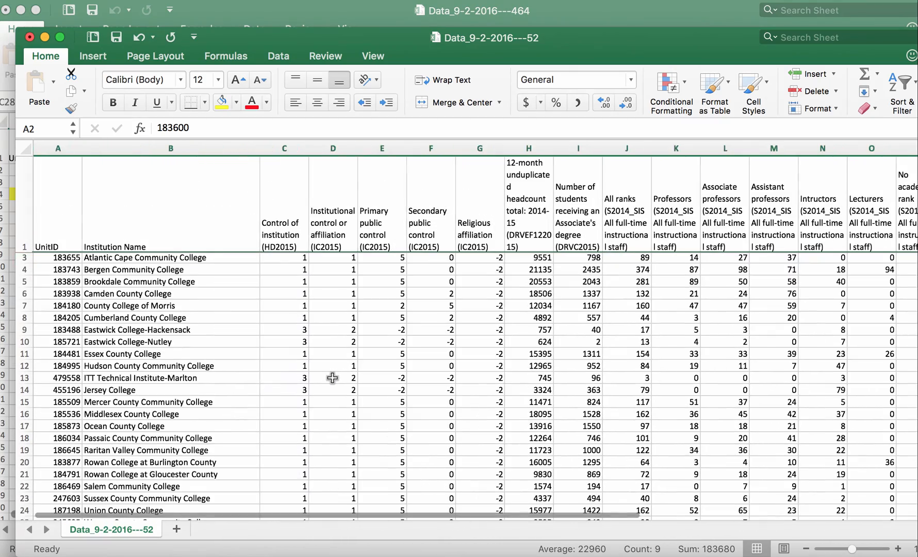
scroll(332, 377, "up", 1)
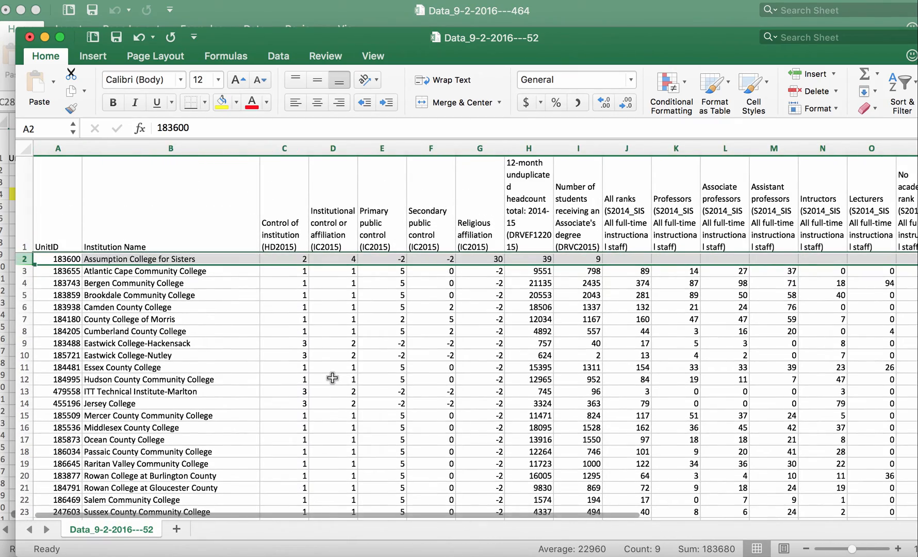
Highlight the whole Bergen Community College row with yellow fill.
left_click(24, 282)
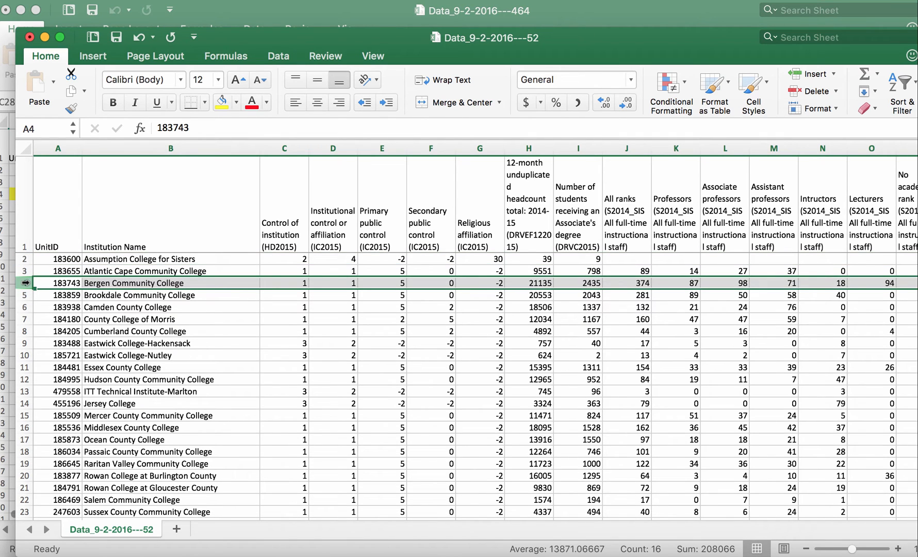
left_click(222, 102)
left_click(232, 419)
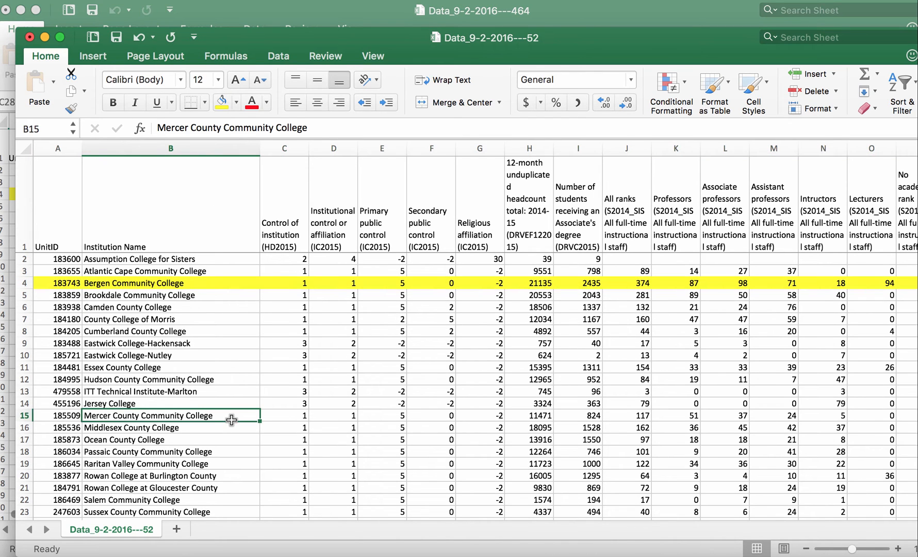
Add the labels Maximum and Minimum in cells B27 and B28 below the institution list.
scroll(232, 418, "down", 5)
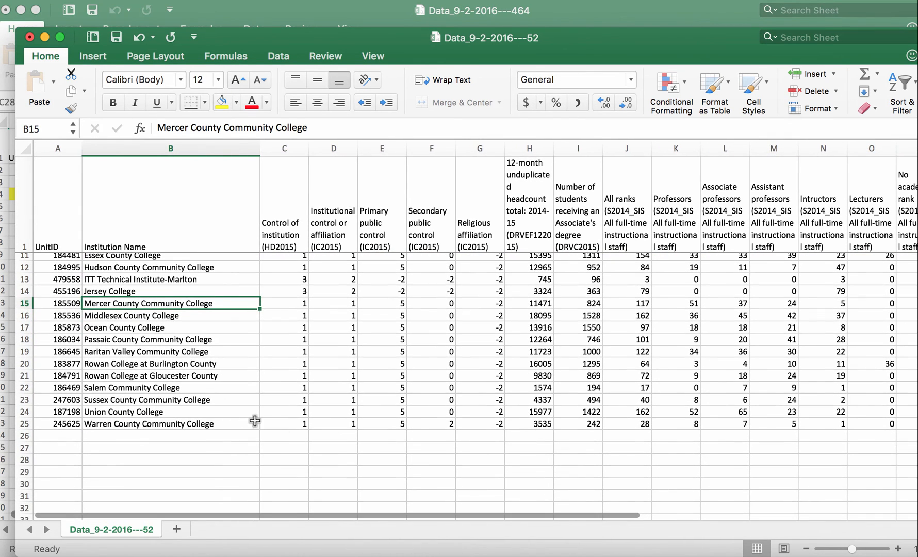
left_click(285, 446)
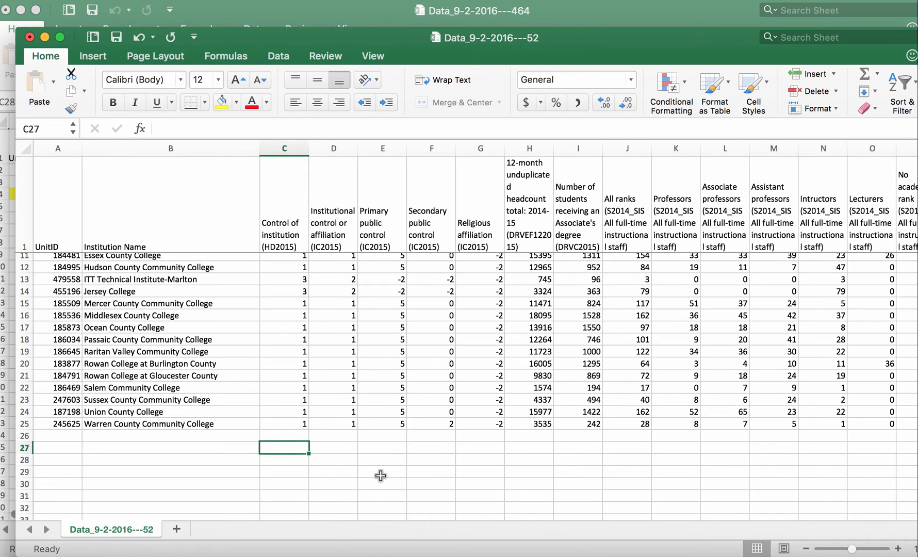
scroll(381, 475, "up", 1)
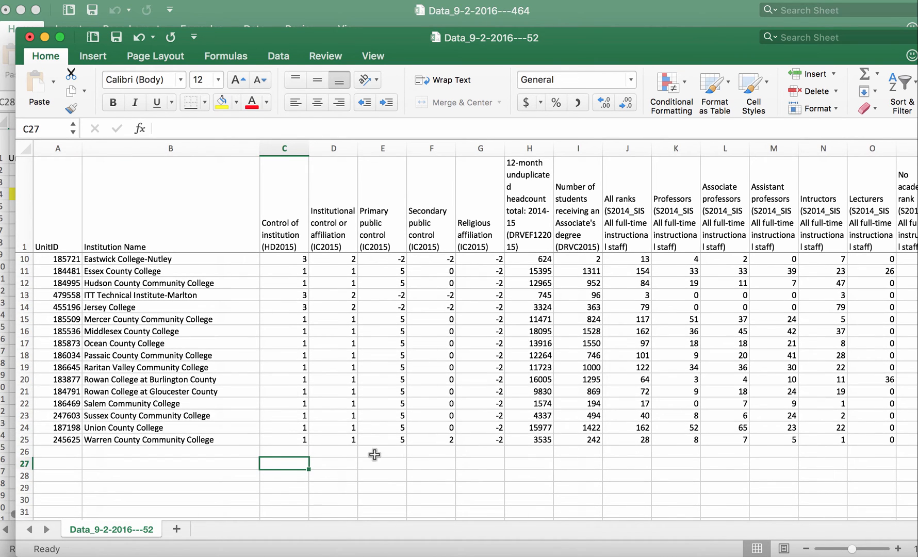
left_click(227, 463)
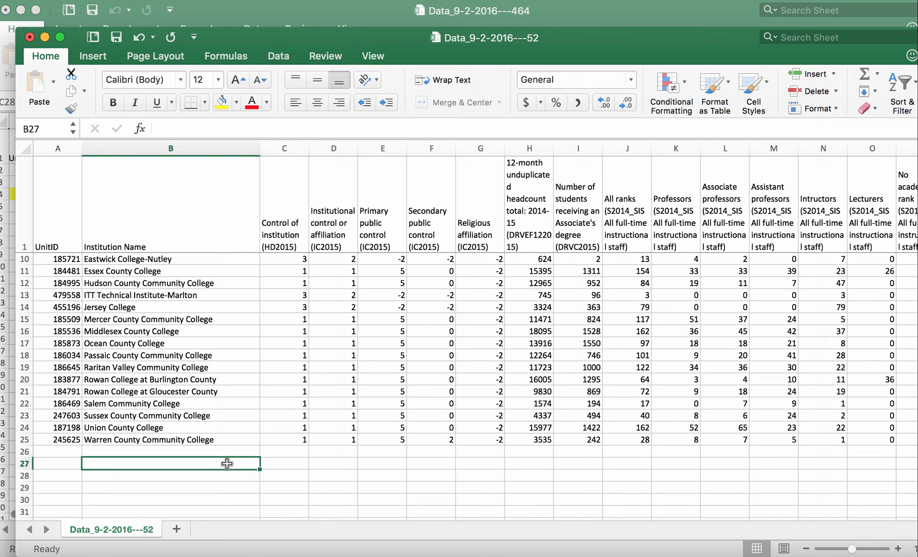
type("Ma")
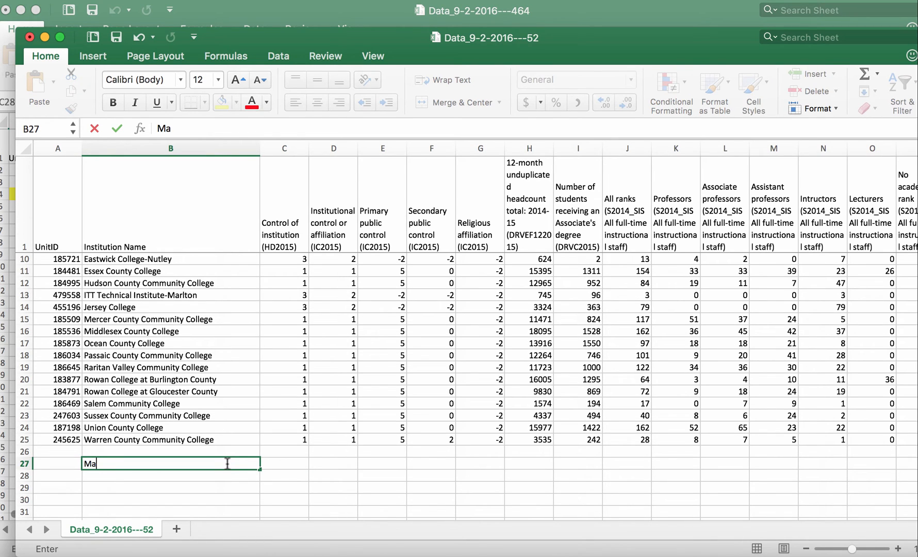
type("ximum")
key("Return")
type("M")
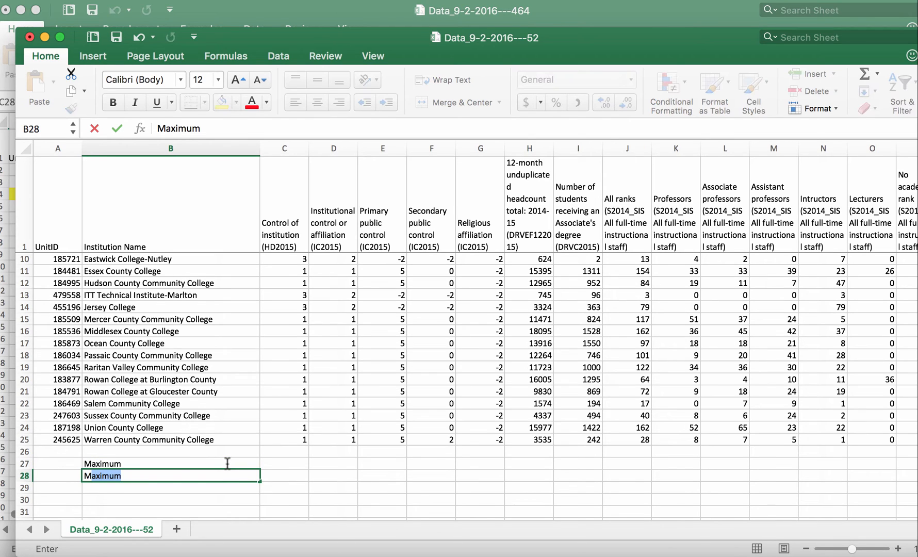
type("inimum")
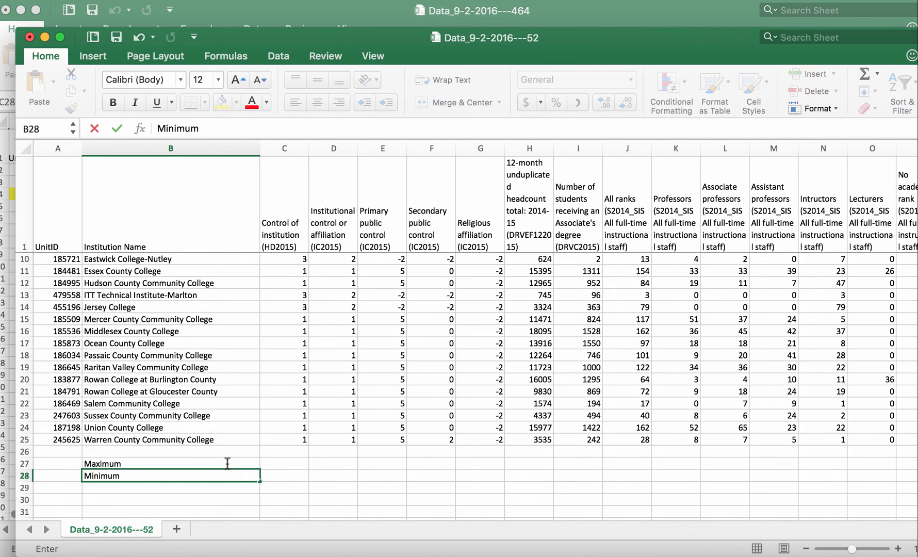
key("Return")
Add the labels Mode, Standard Deviation and Average in cells B29 to B31.
type("Mode")
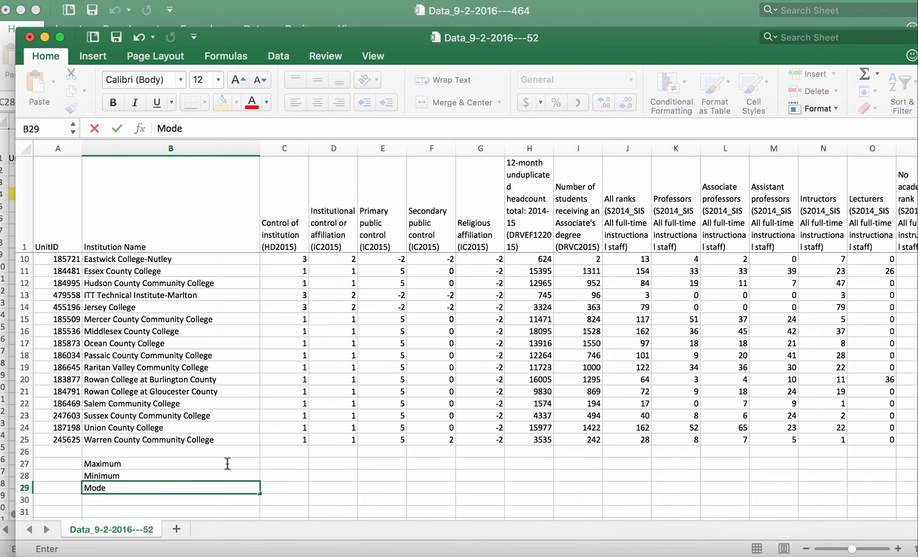
key("Return")
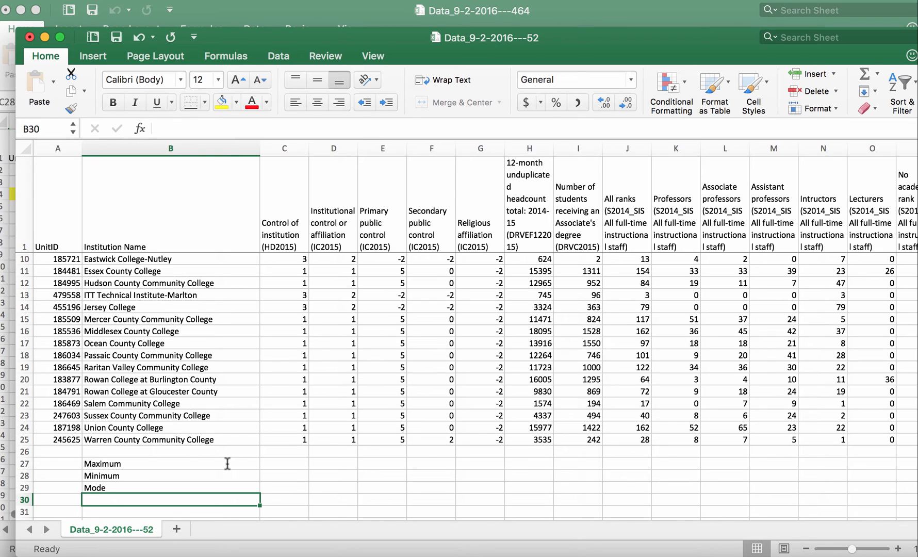
type("Standard")
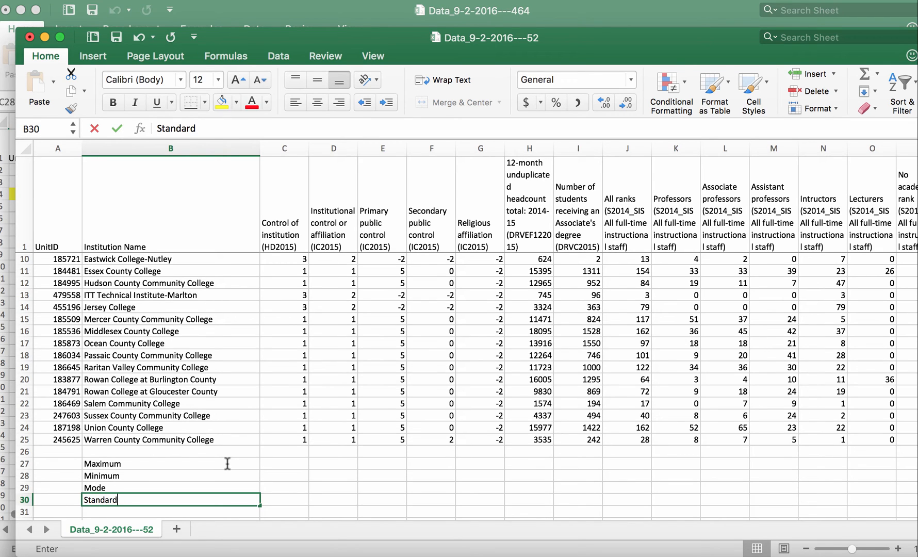
type(" Deviation")
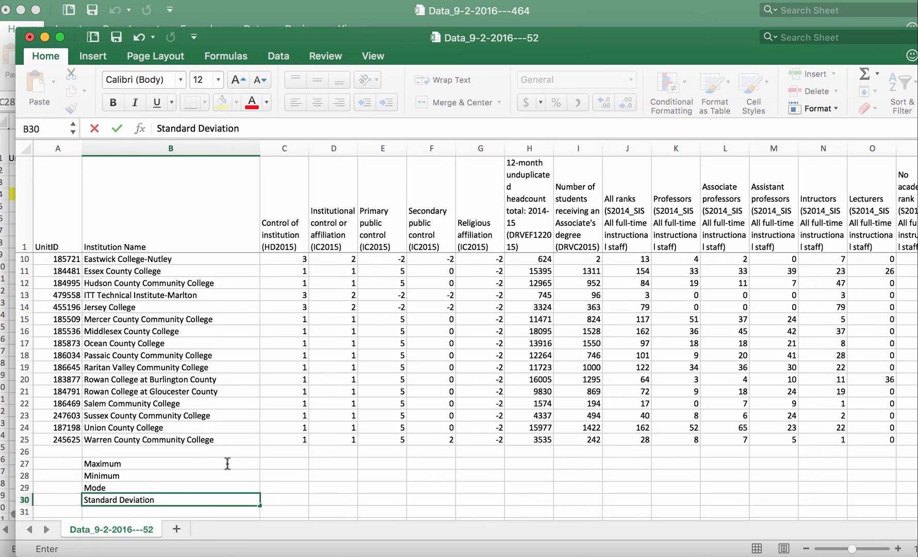
key("Return")
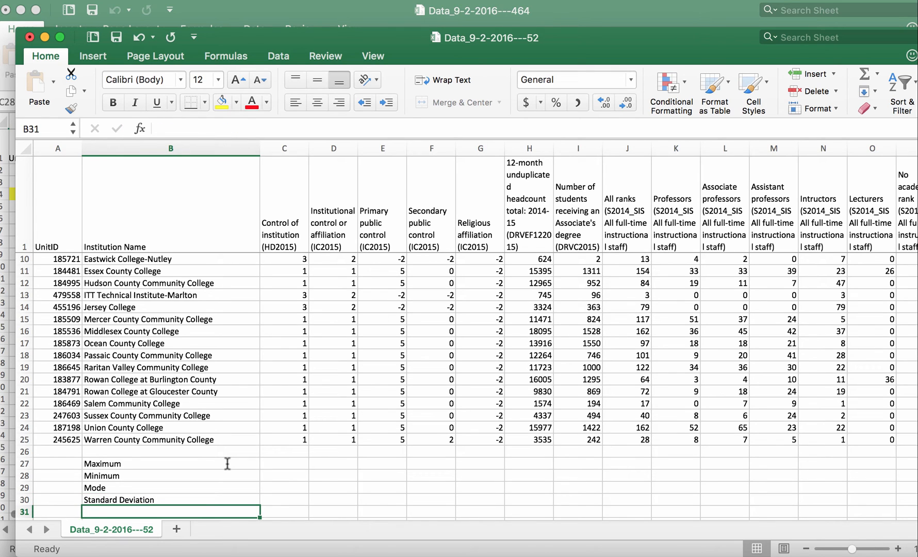
type("Aver")
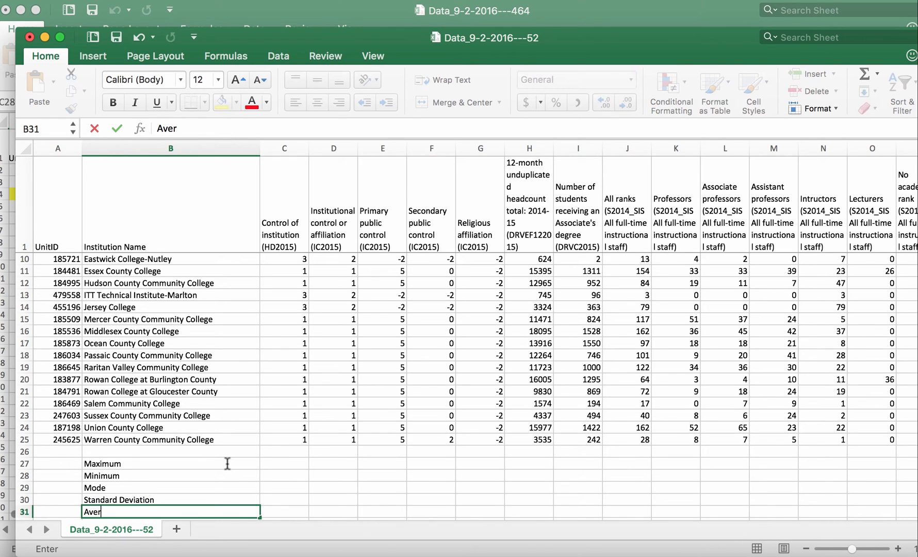
type("age")
key("Return")
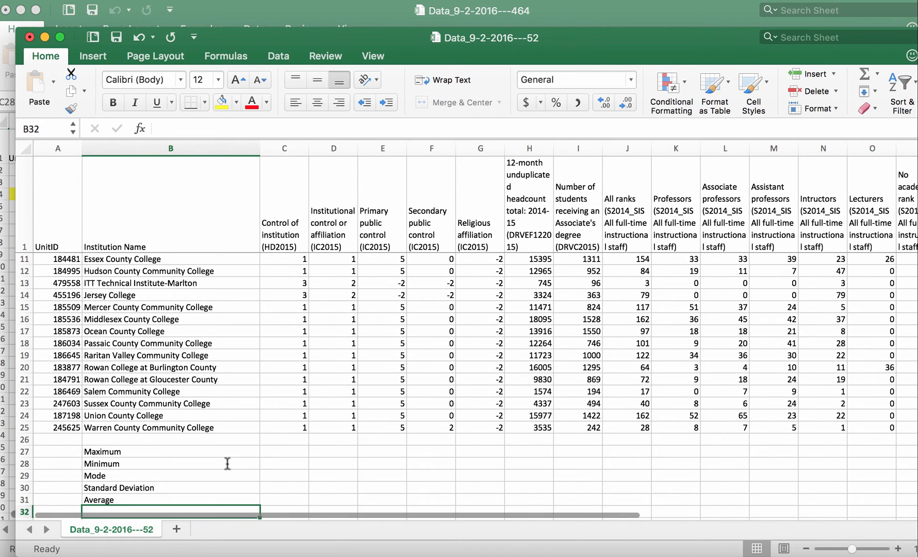
Calculate the maximum of the Control of institution column in C27 with the MAX function.
left_click(296, 449)
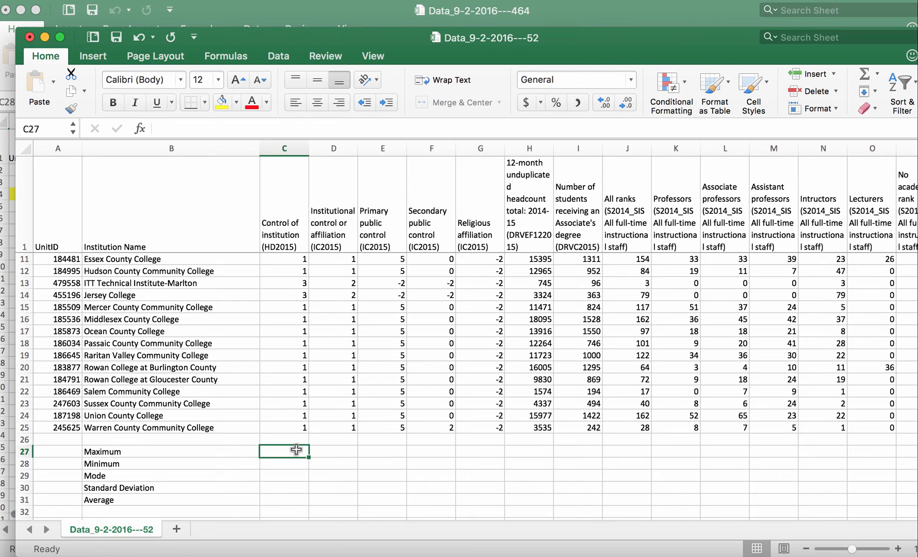
type("=")
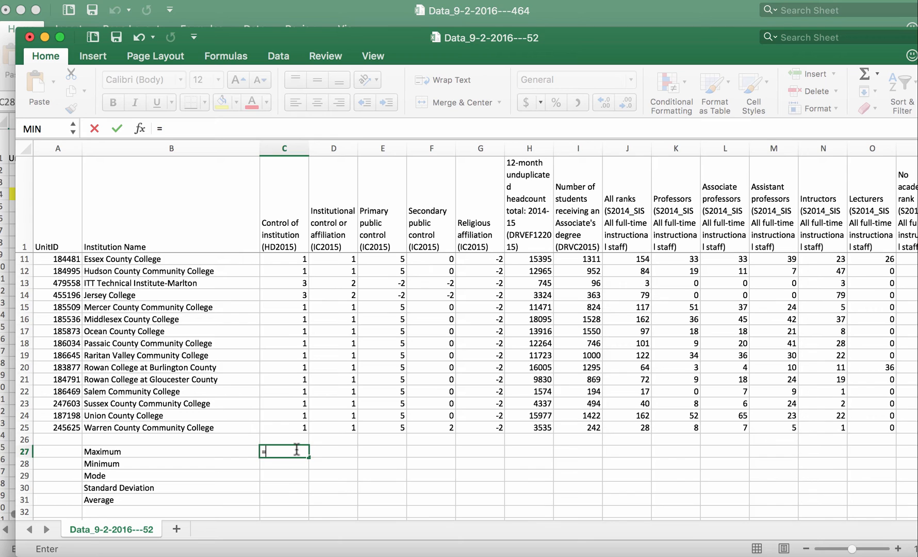
type("m")
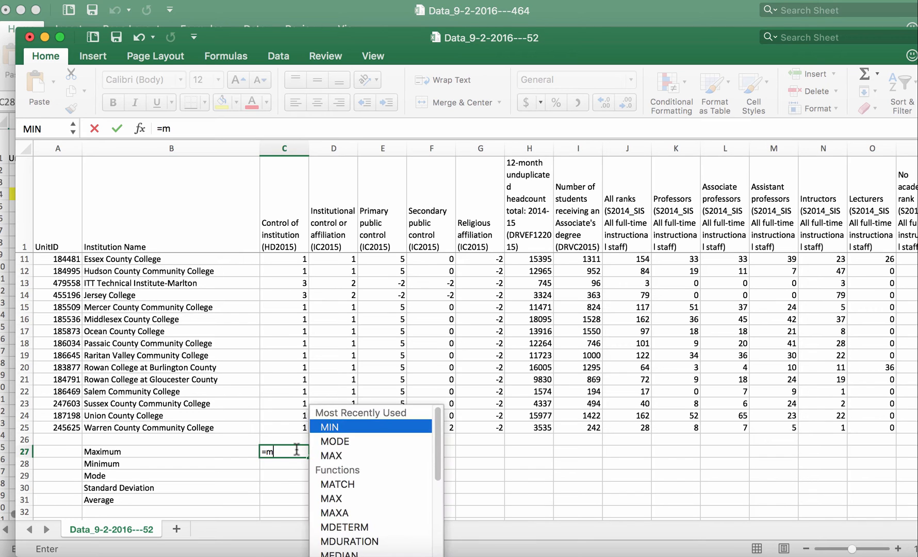
type("ax")
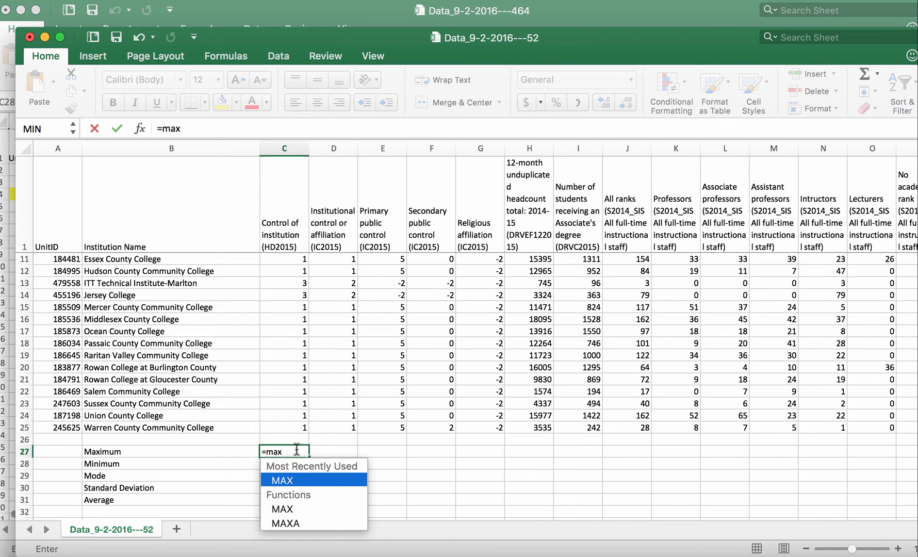
type("(")
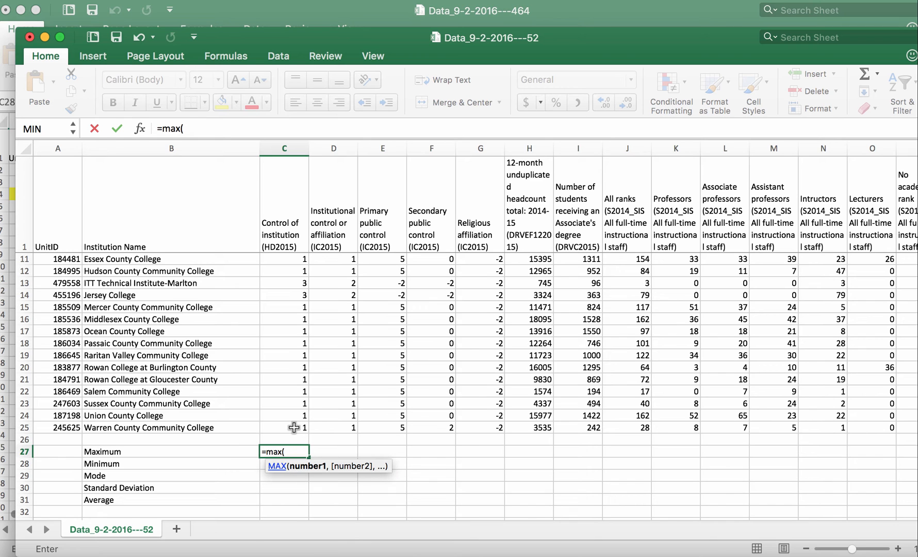
left_click_drag(293, 426, 288, 257)
key("Return")
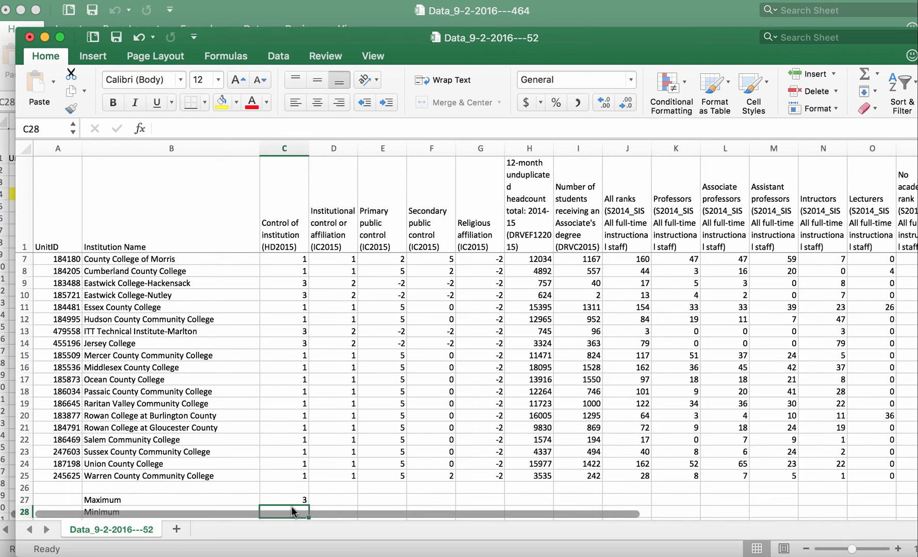
Calculate the minimum of the Control of institution column in C28 with the MIN function.
scroll(309, 477, "down", 3)
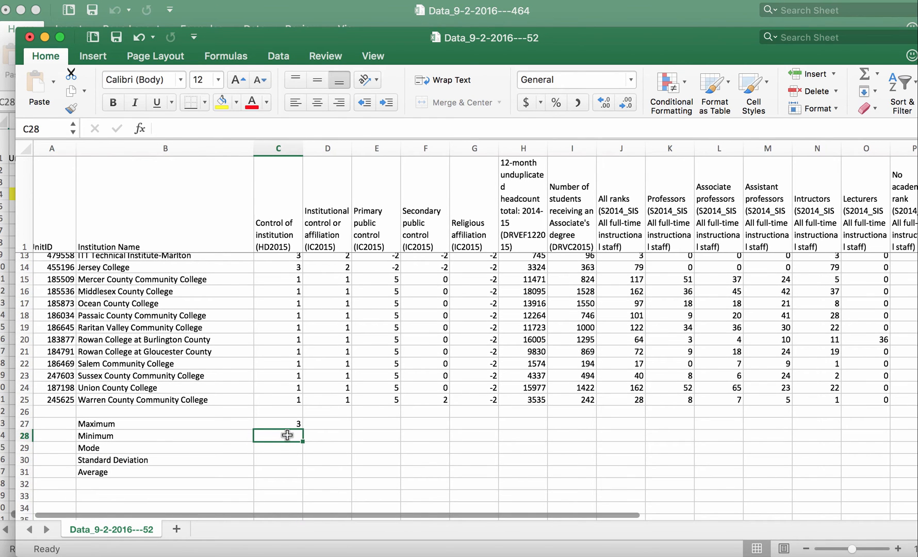
type("=min")
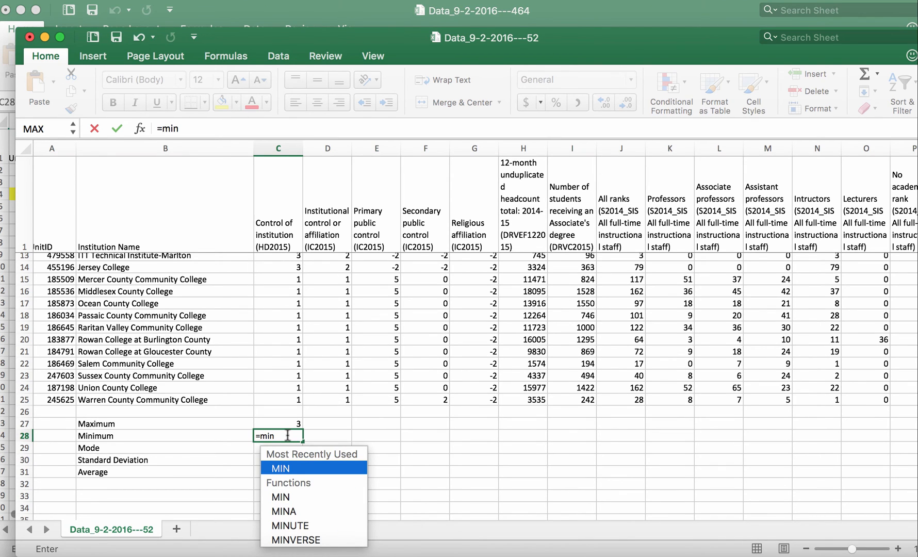
double_click(282, 468)
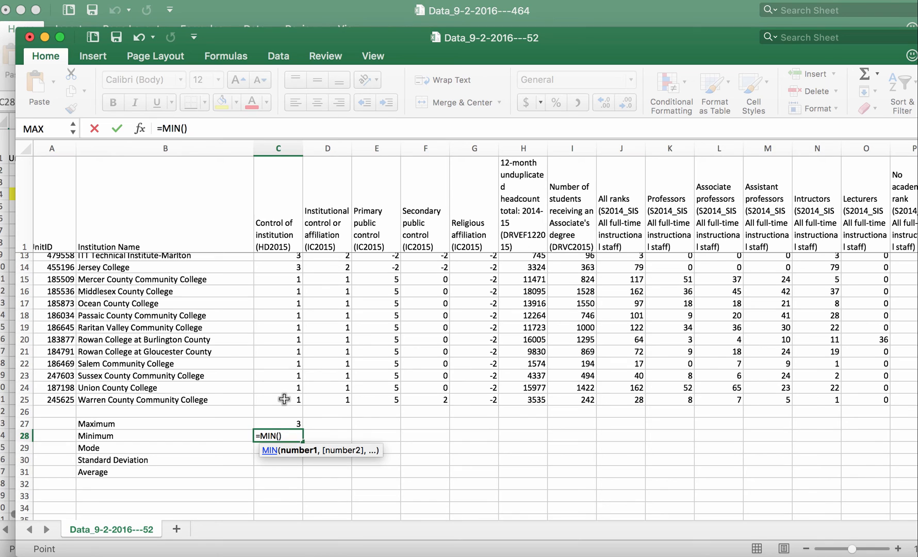
left_click_drag(284, 400, 279, 257)
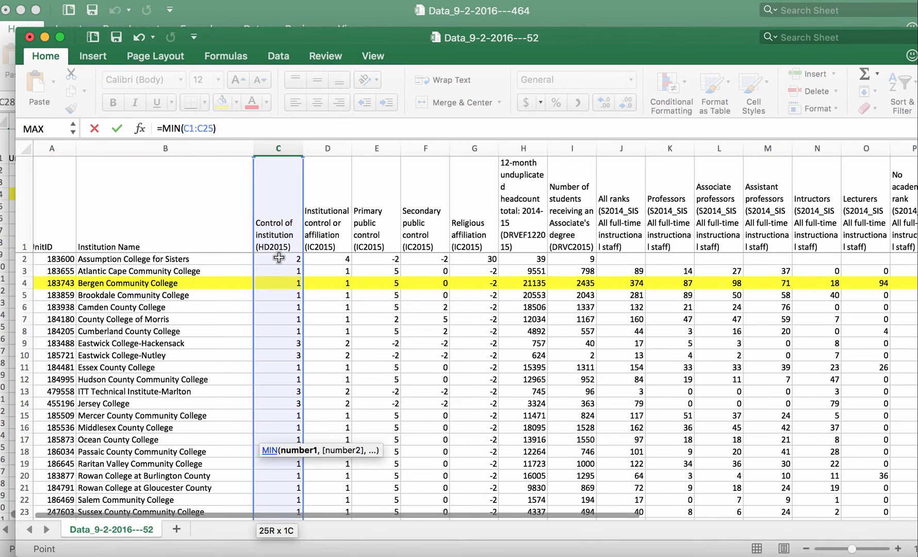
key("Return")
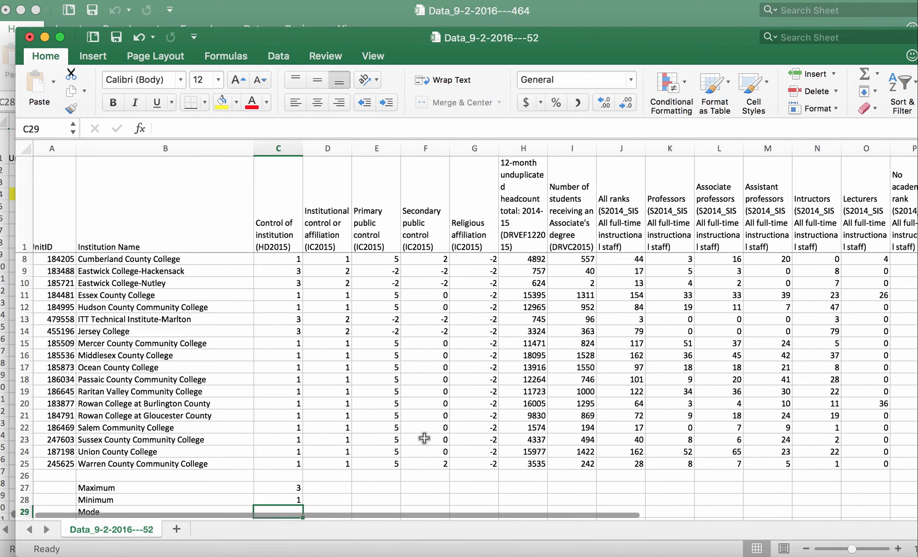
Calculate the mode of the Control of institution column in C29 with the MODE function.
scroll(403, 478, "down", 5)
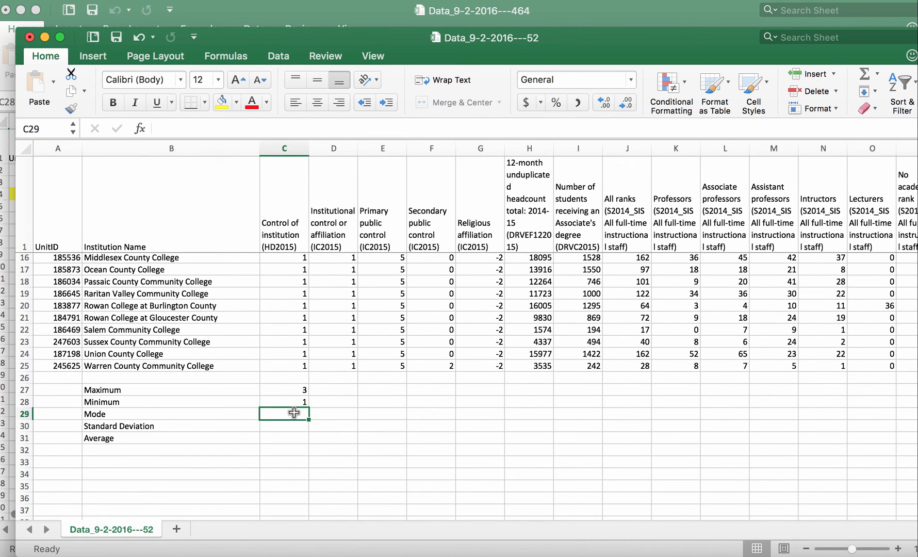
type("=mode")
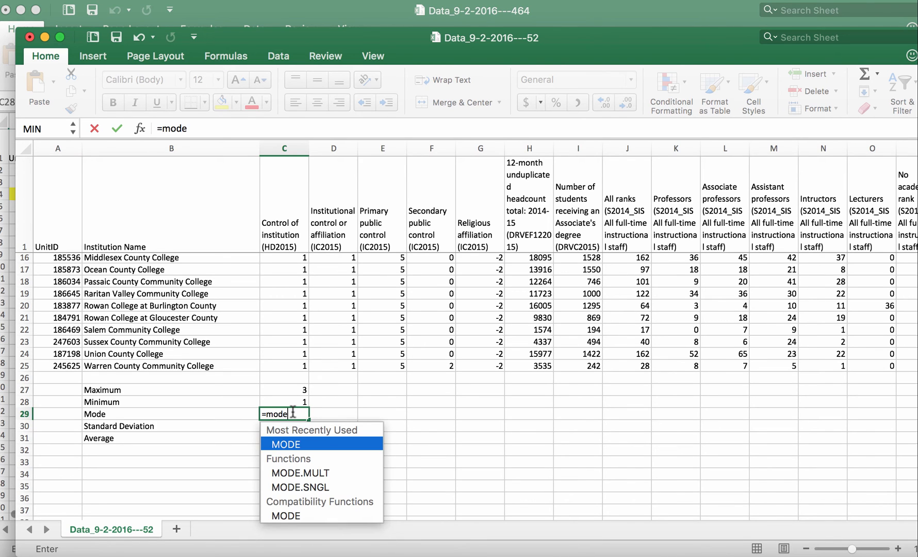
double_click(290, 444)
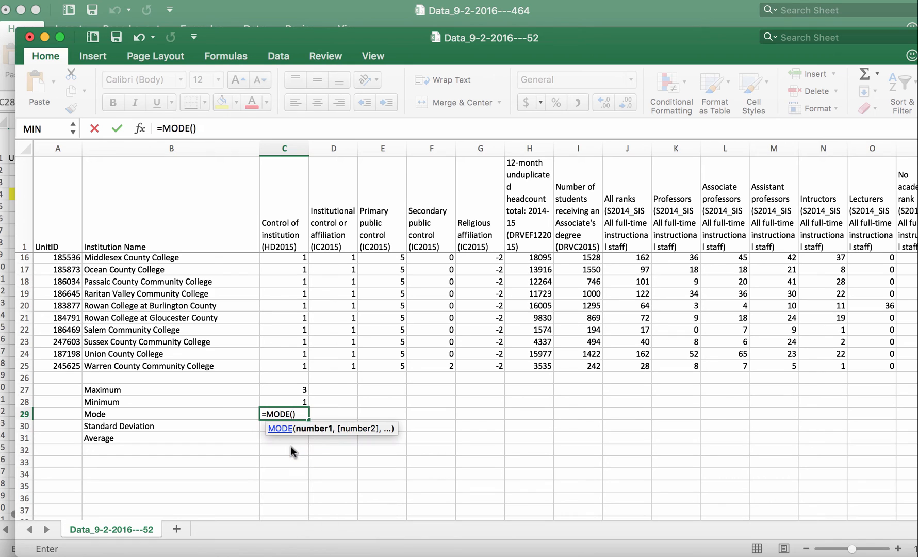
left_click(283, 364)
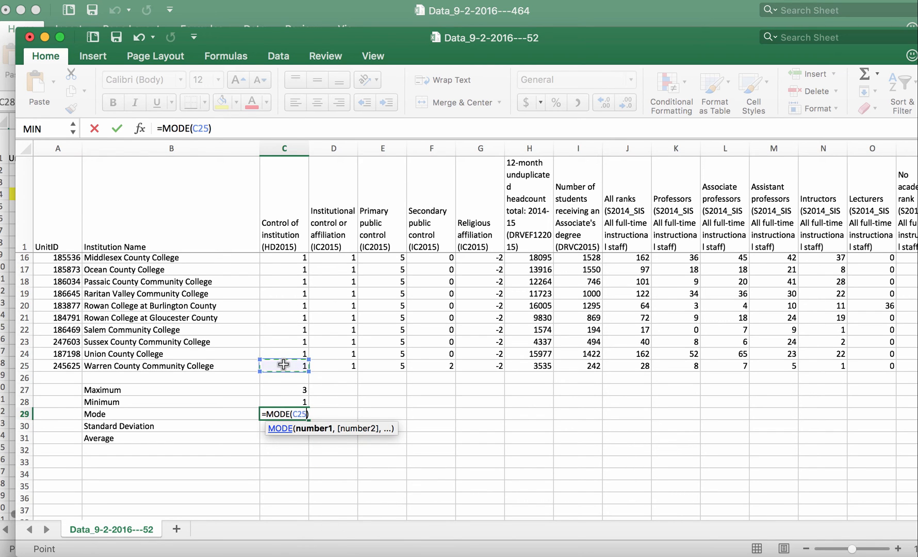
left_click_drag(283, 364, 287, 259)
scroll(287, 260, "down", 3)
key("Return")
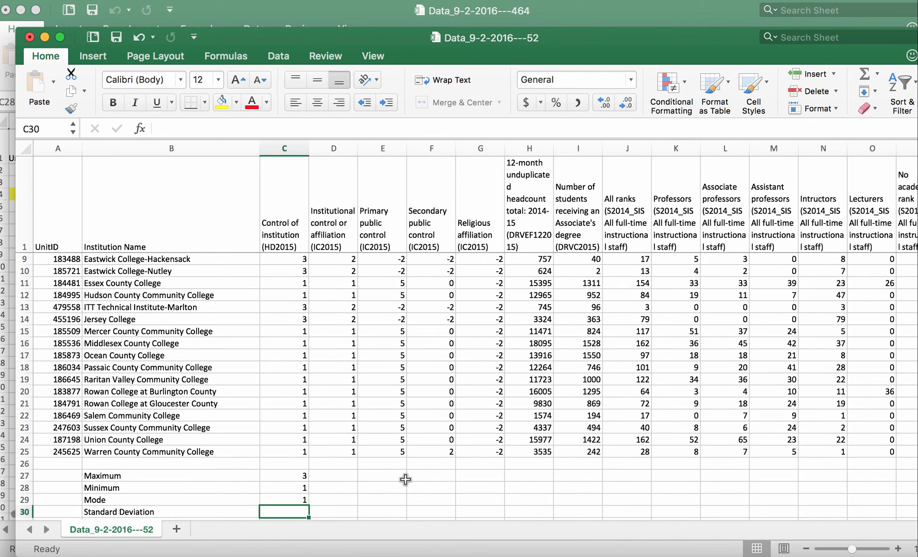
Calculate the standard deviation of the Control of institution column in C30 with the STDEV function.
scroll(405, 480, "down", 5)
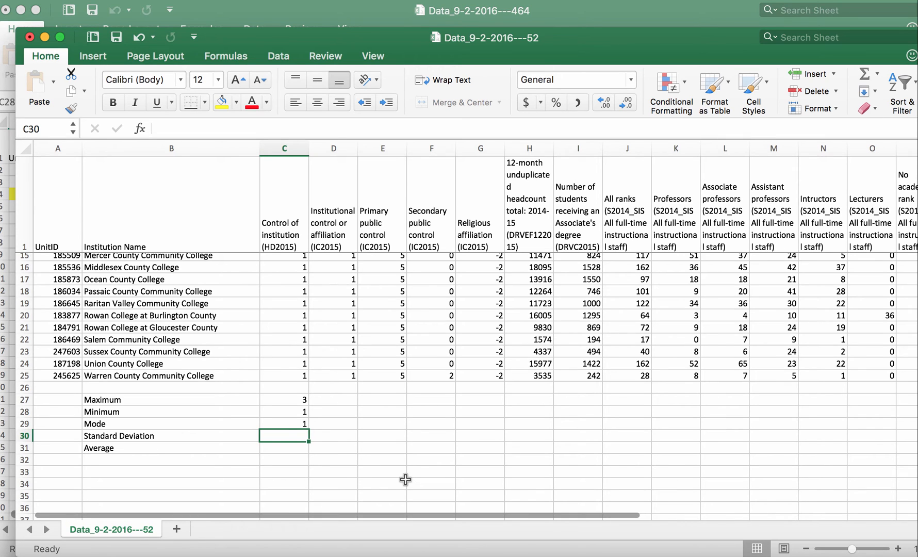
type("=s")
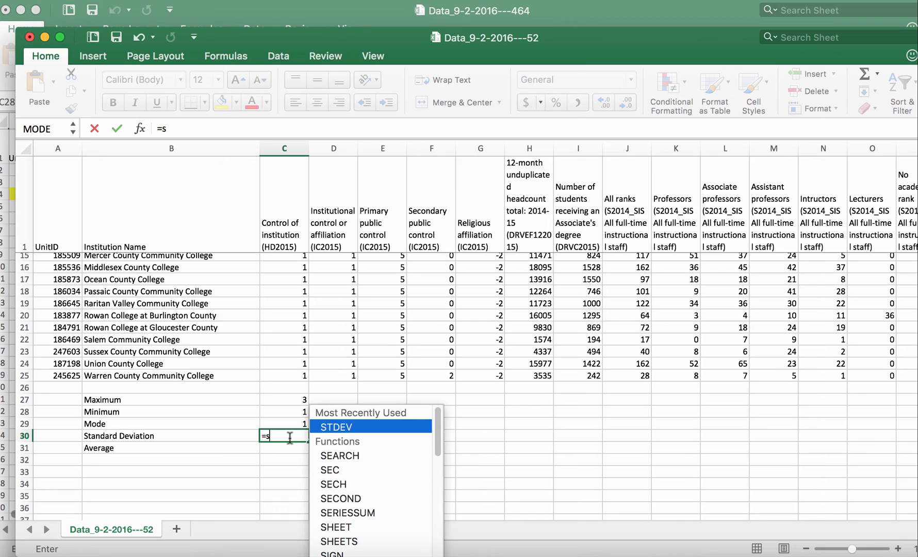
double_click(334, 426)
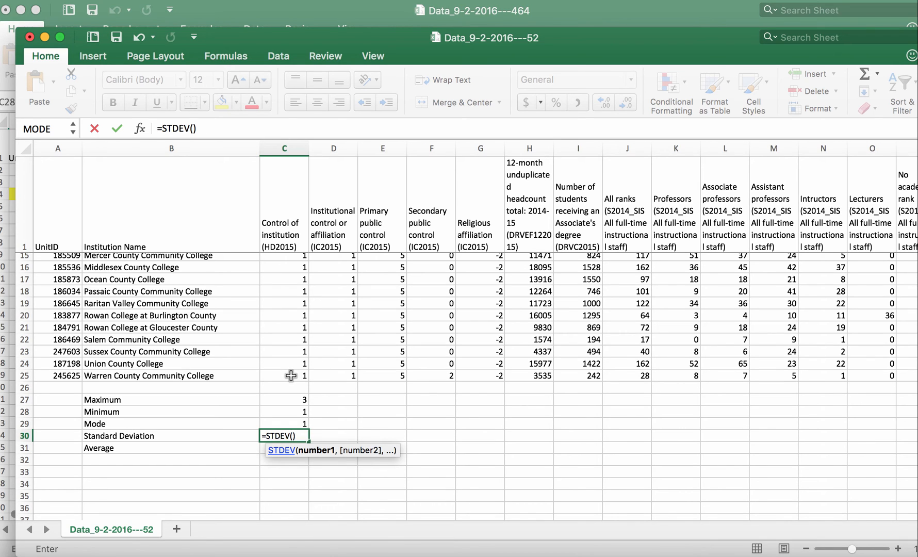
left_click_drag(291, 376, 298, 261)
key("Return")
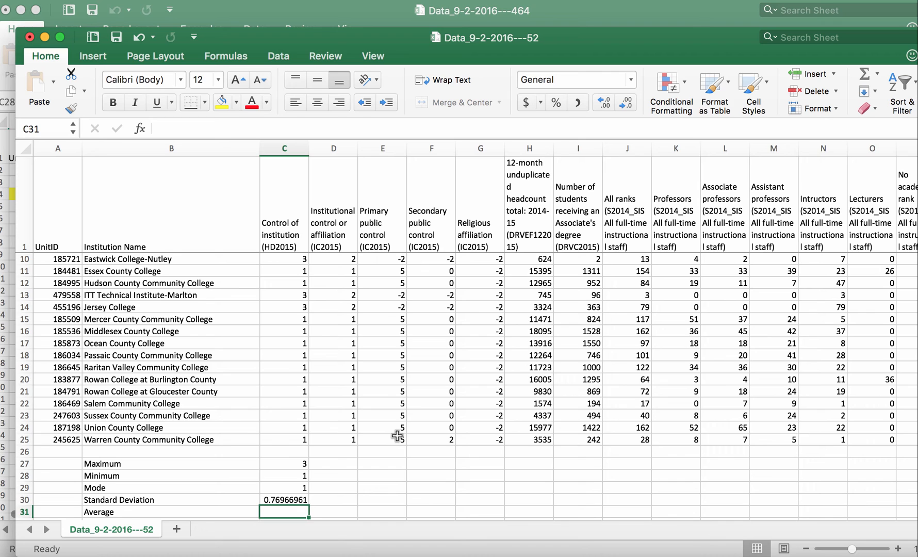
scroll(361, 477, "down", 4)
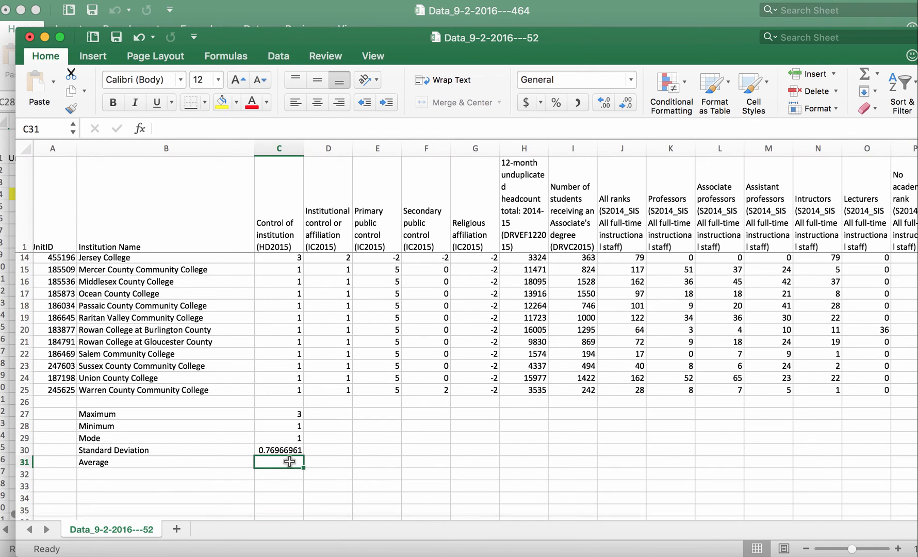
Begin an AVERAGE formula in C31 for the Control of institution values in C2:C25 and remove the stray backslash.
type("=average")
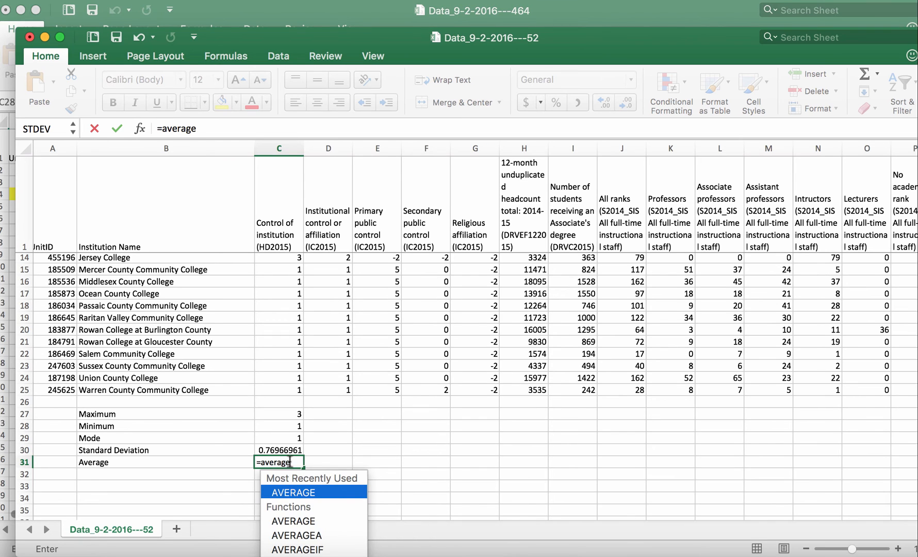
type("(")
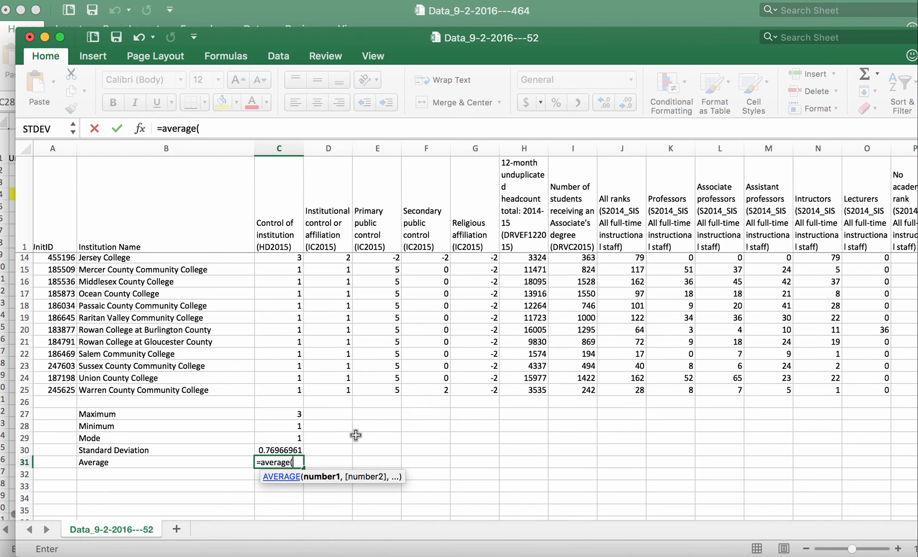
left_click(295, 389)
left_click_drag(295, 389, 282, 262)
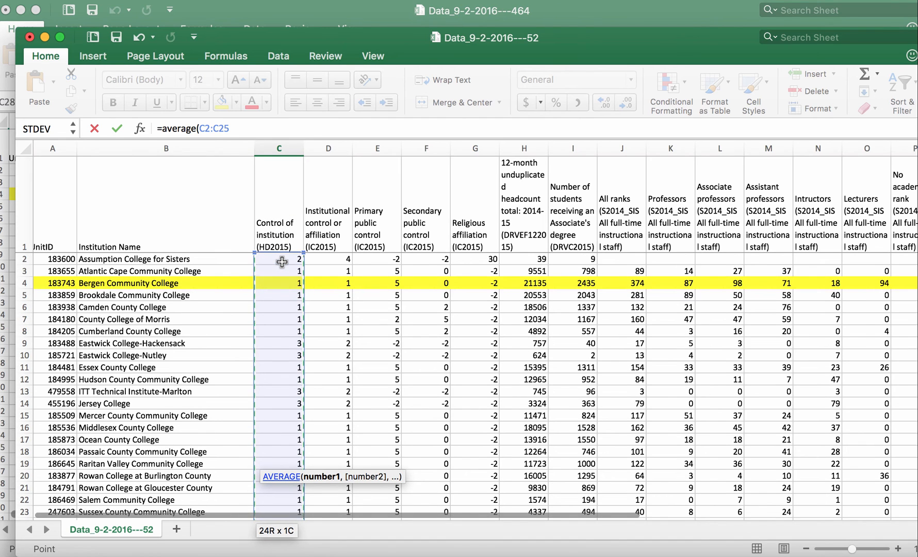
type("\\")
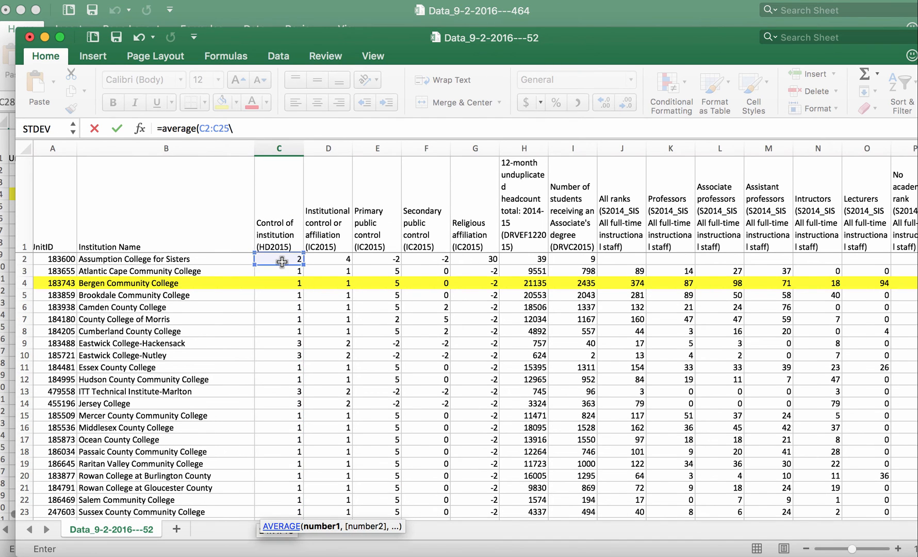
scroll(287, 407, "down", 10)
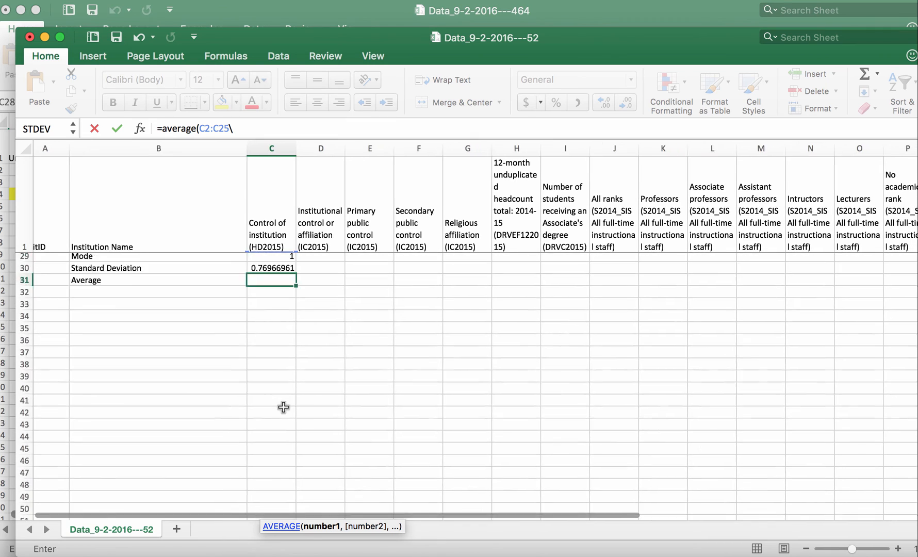
scroll(283, 407, "up", 3)
scroll(283, 407, "up", 2)
left_click(247, 127)
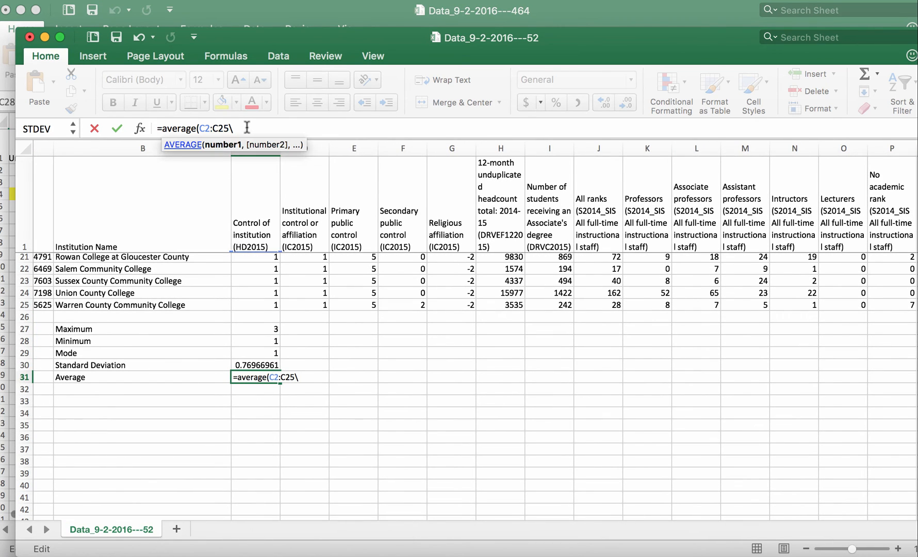
key("BackSpace")
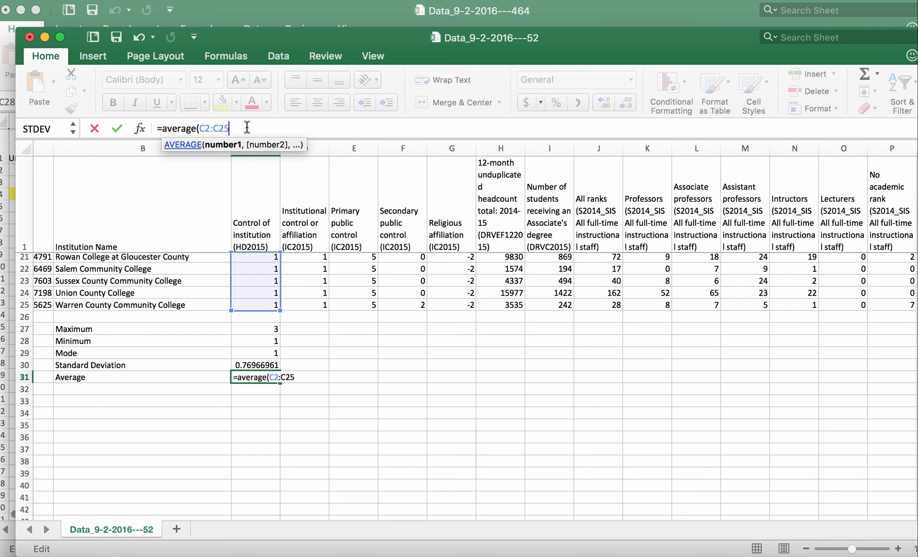
Switch to FlySketch, circle the AVERAGE formula above the grid, and dismiss the annotation.
key("super+shift+f")
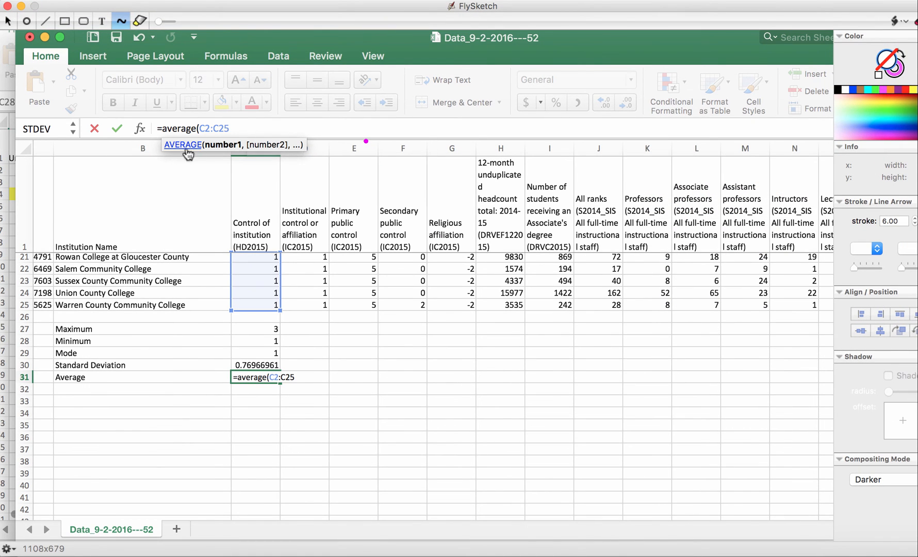
mouse_move(154, 156)
left_mouse_down()
mouse_move(313, 171)
mouse_move(289, 93)
mouse_move(140, 110)
left_mouse_up()
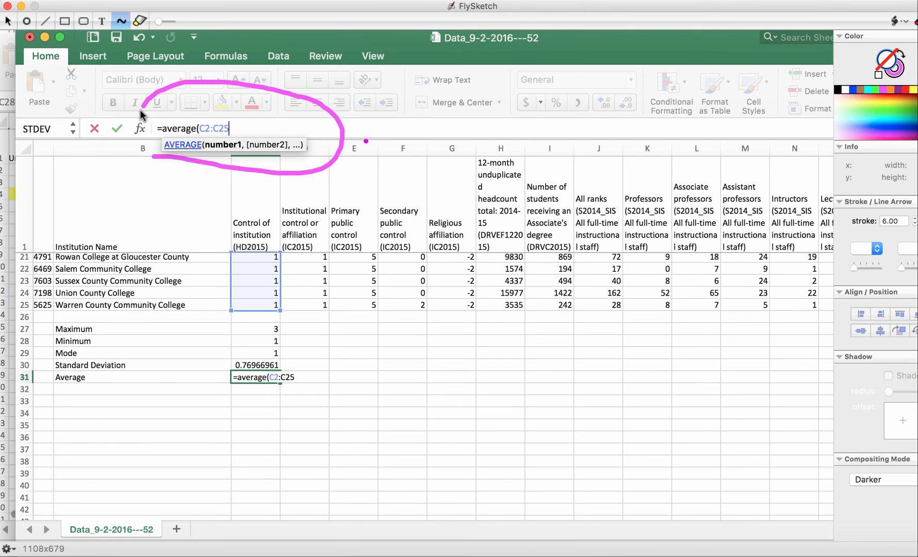
left_click_drag(146, 151, 158, 153)
key("Escape")
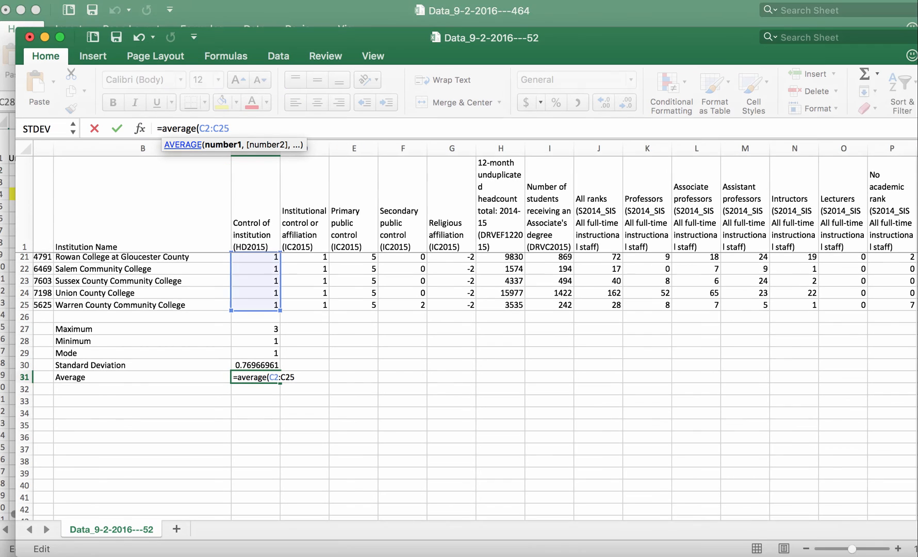
Complete the AVERAGE formula in C31 with its closing parenthesis and commit it.
type(")")
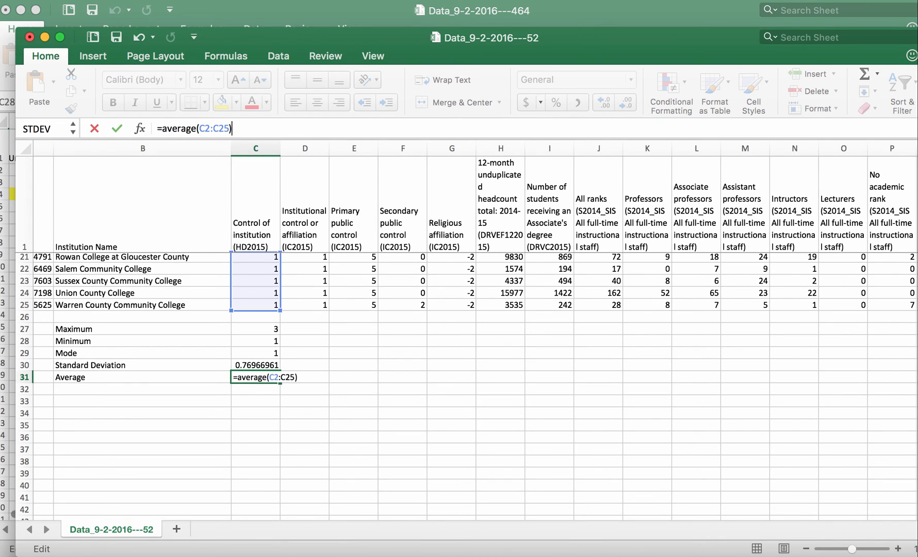
key("Return")
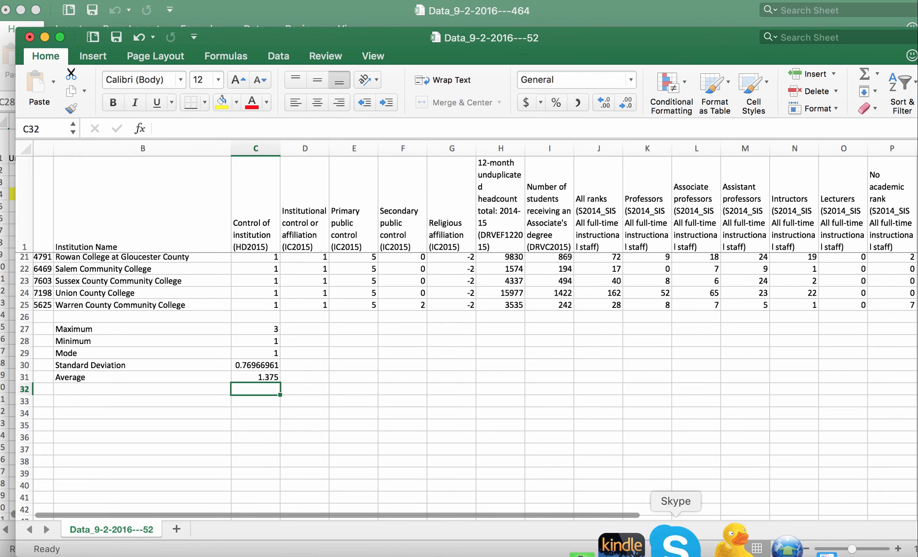
Reduce the standard deviation in C30 to two decimal places.
scroll(566, 457, "up", 3)
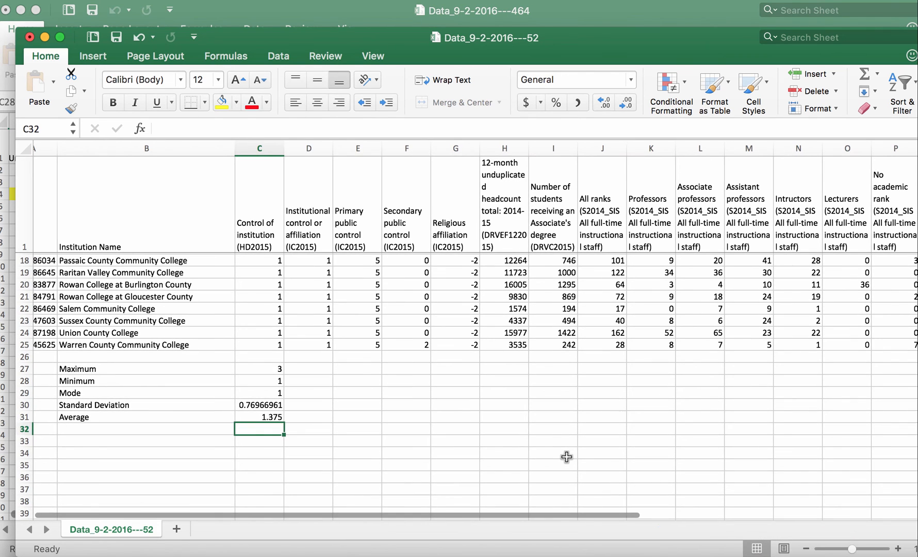
scroll(566, 456, "up", 1)
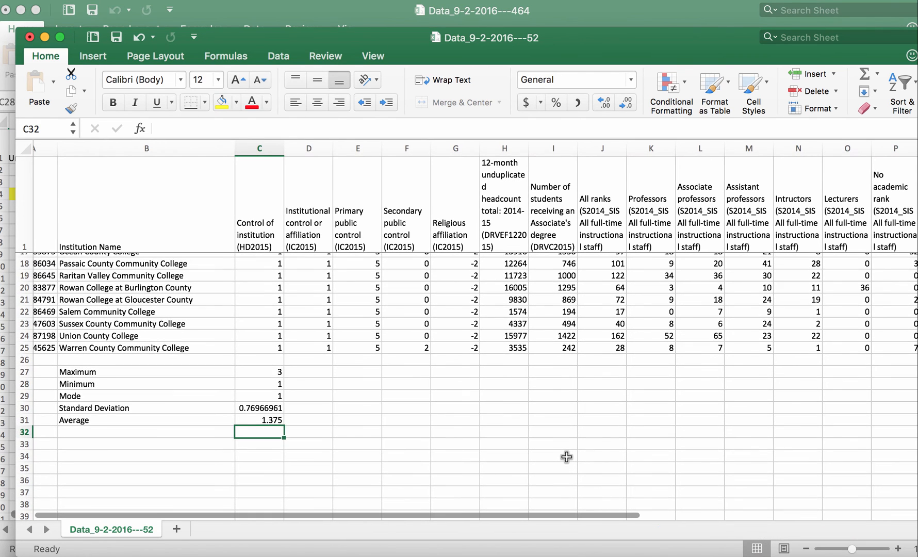
left_click(267, 406)
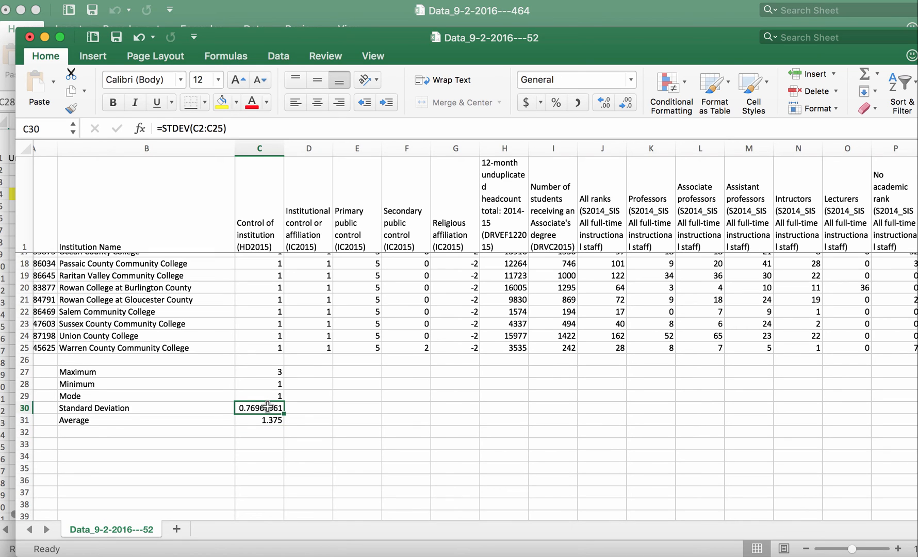
left_click(626, 103)
left_click(626, 103)
left_click(626, 103)
left_click(626, 104)
left_click(626, 103)
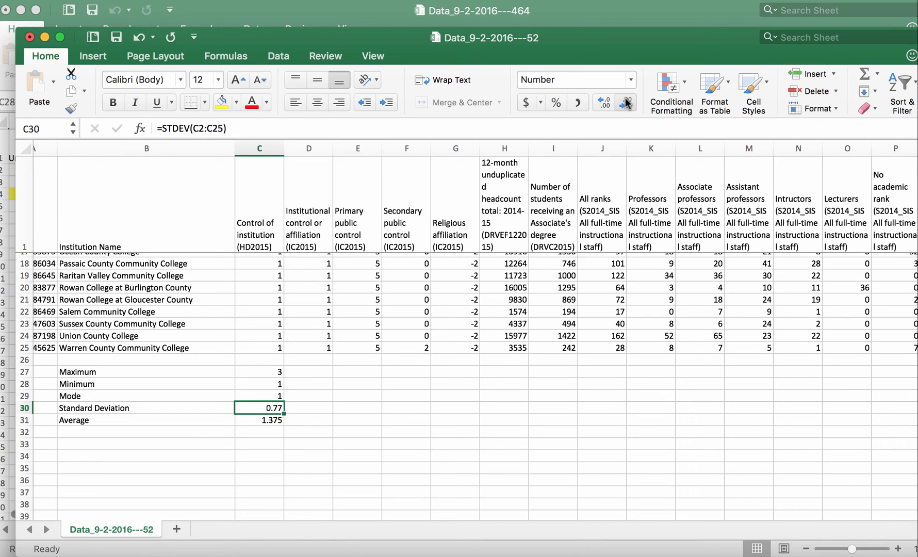
Reduce the average in C31 to one decimal place.
left_click(271, 418)
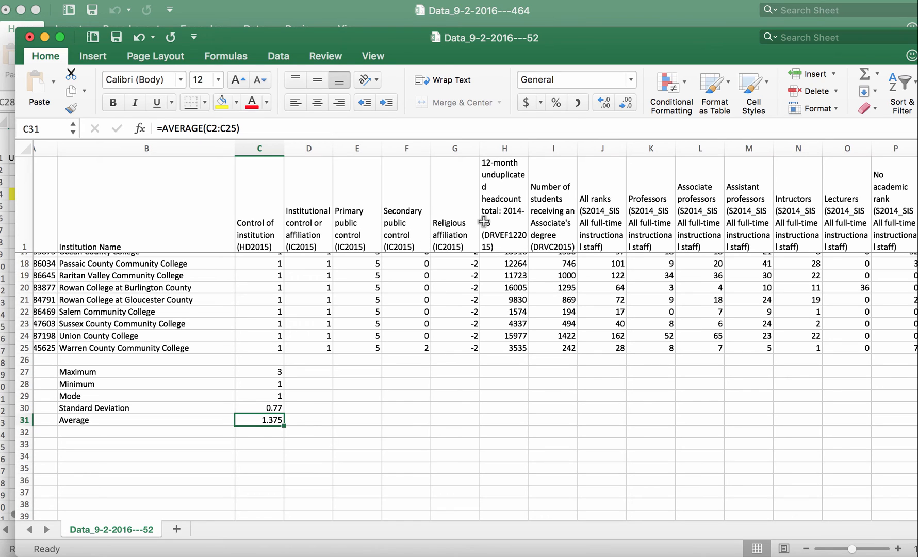
left_click(626, 103)
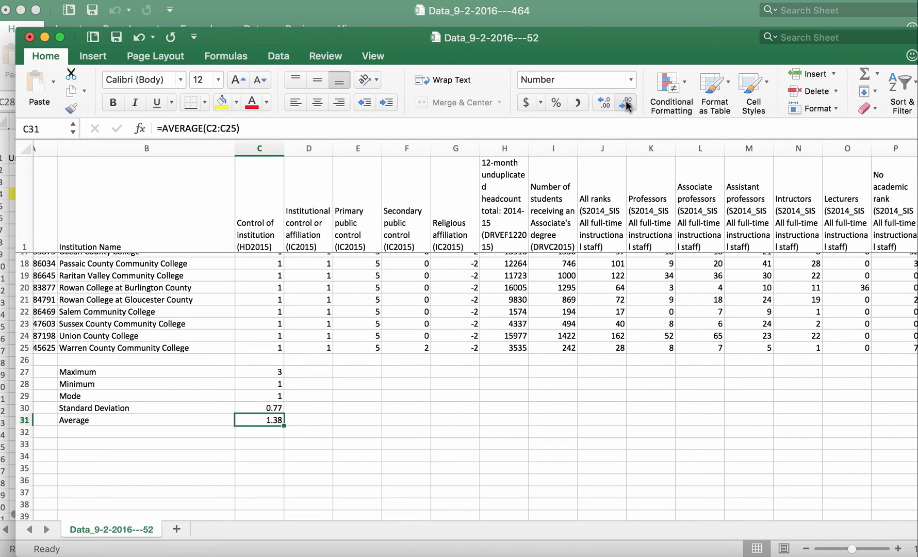
left_click(626, 103)
left_click(376, 445)
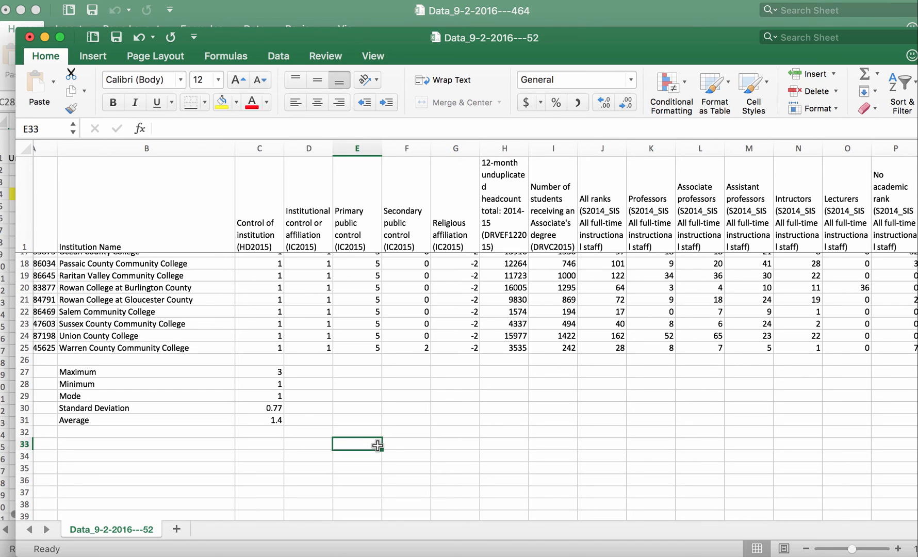
Copy the five summary formulas in C27:C31 across columns D to P, starting at row 27.
left_click(263, 370)
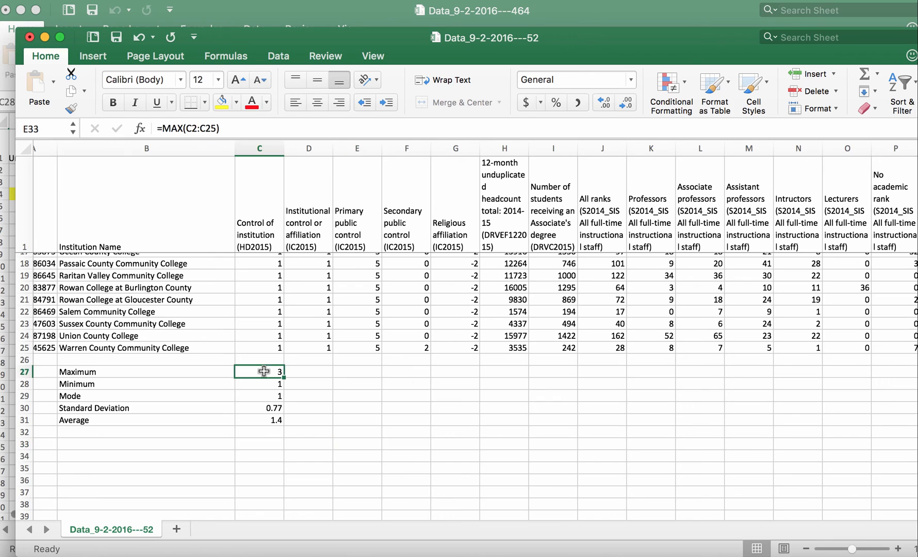
left_click_drag(263, 371, 264, 419)
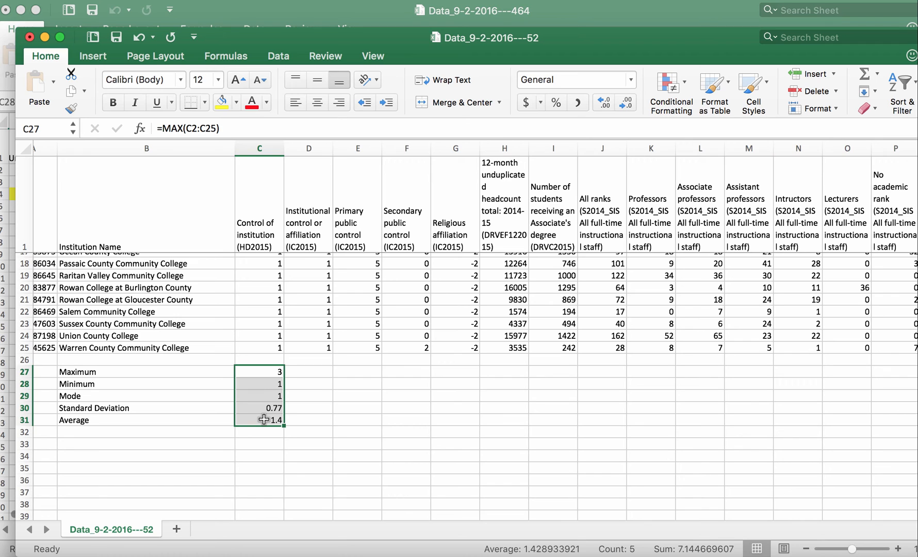
key("super+c")
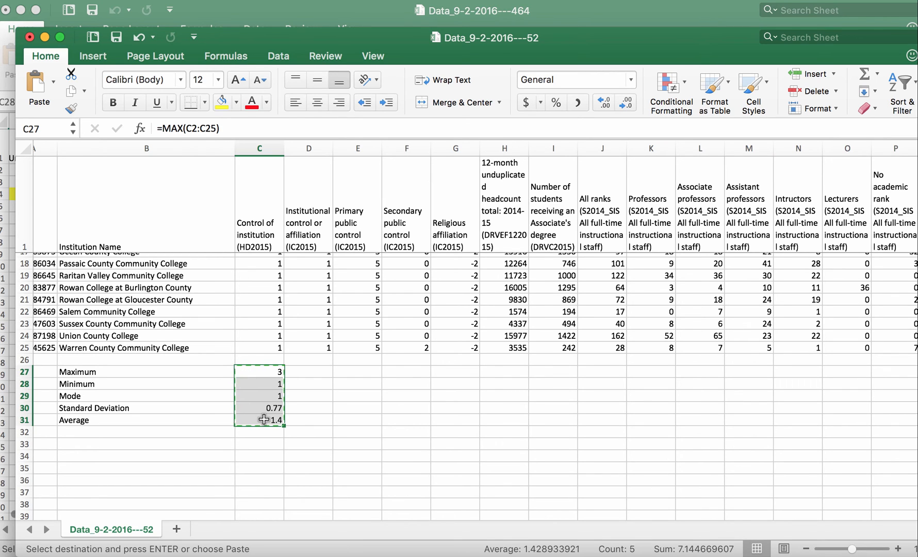
left_click_drag(313, 368, 884, 370)
scroll(474, 330, "right", 1)
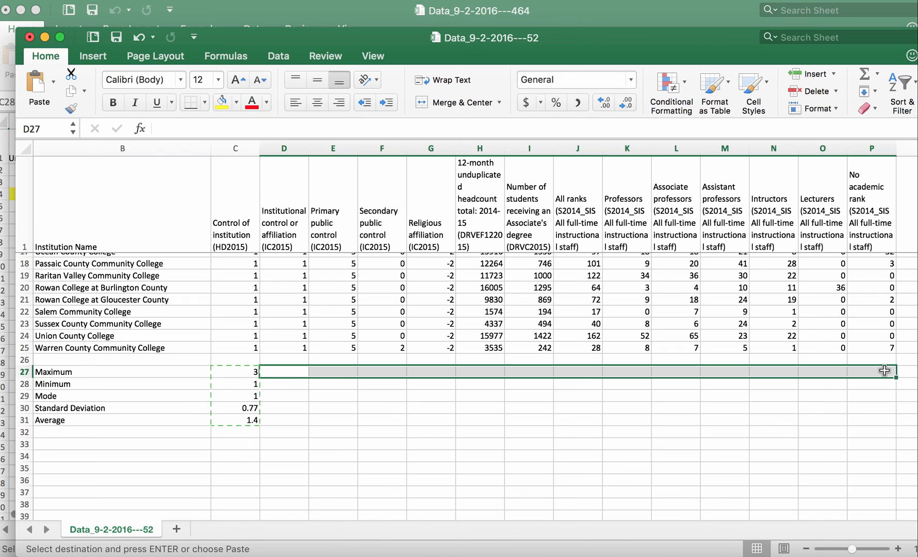
key("super+v")
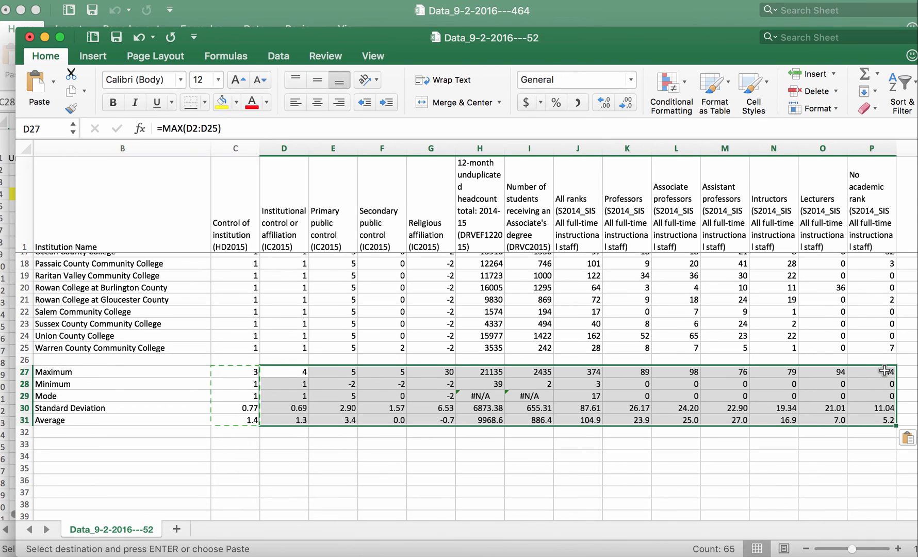
left_click(698, 485)
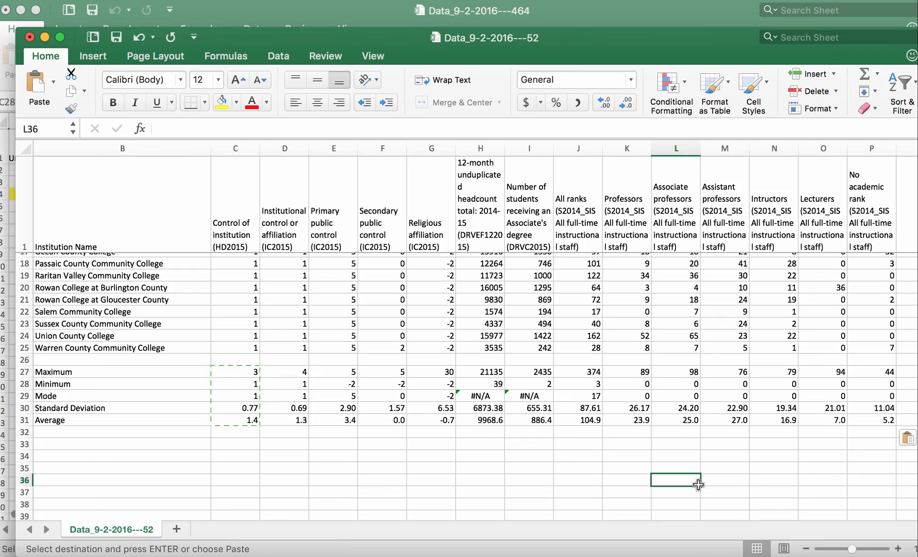
Switch to FlySketch, circle the headings in C1:G1 and sample -2 codes in the Primary and Secondary public control columns, and clear the marks.
scroll(698, 485, "up", 10)
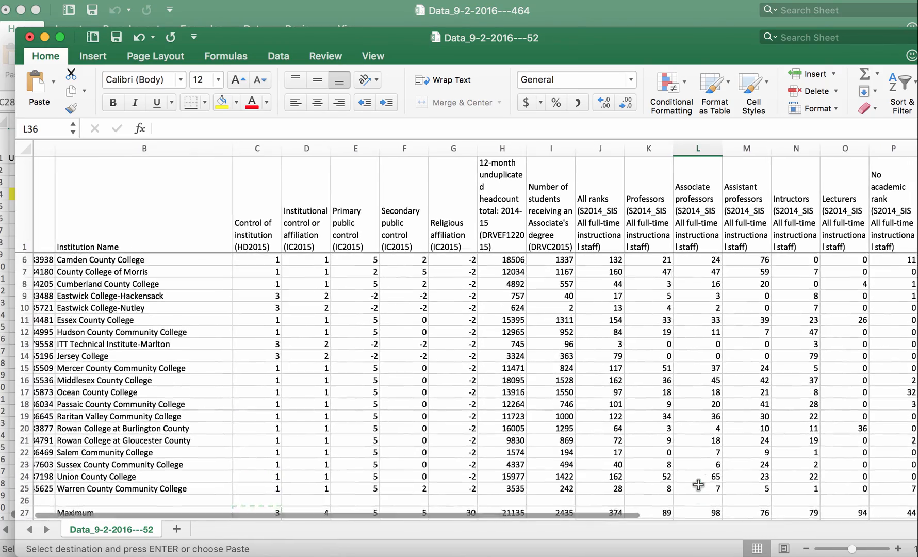
scroll(698, 485, "down", 5)
scroll(698, 484, "up", 4)
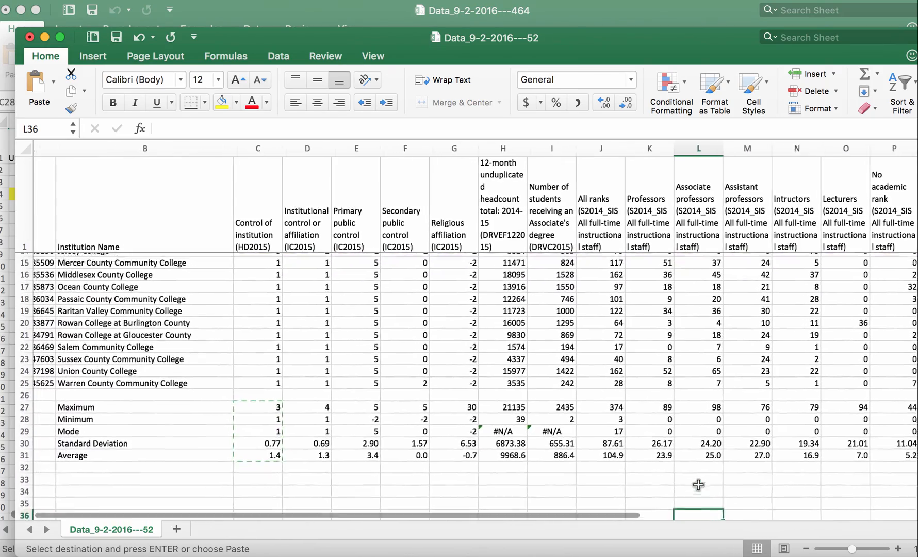
scroll(698, 485, "up", 4)
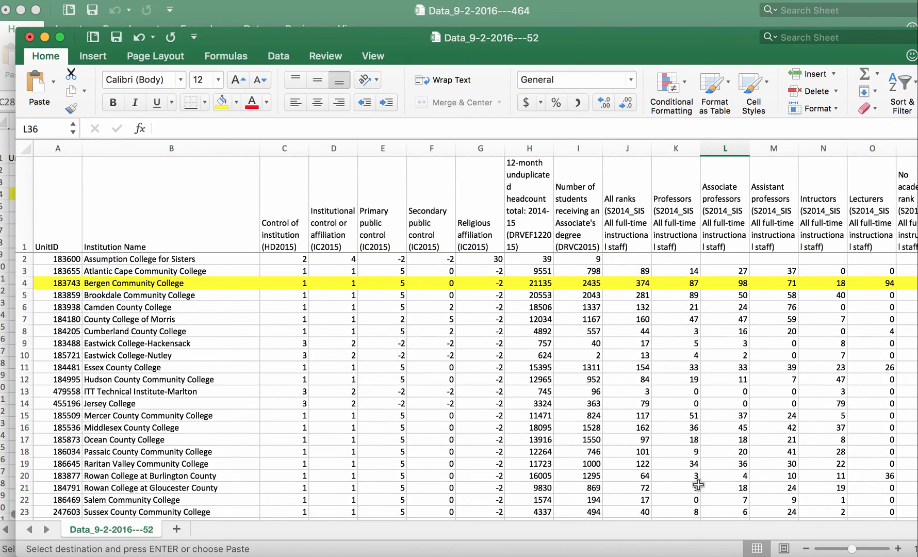
scroll(698, 485, "down", 5)
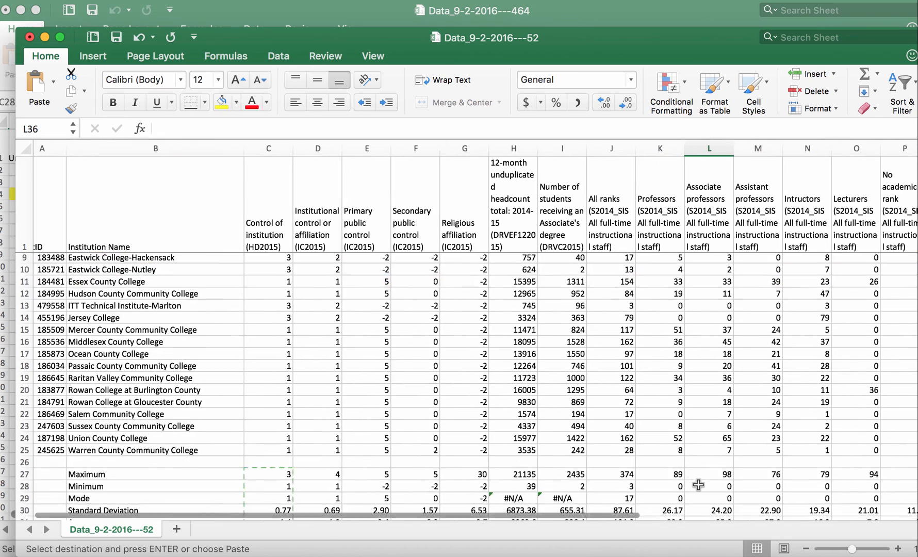
scroll(701, 498, "up", 5)
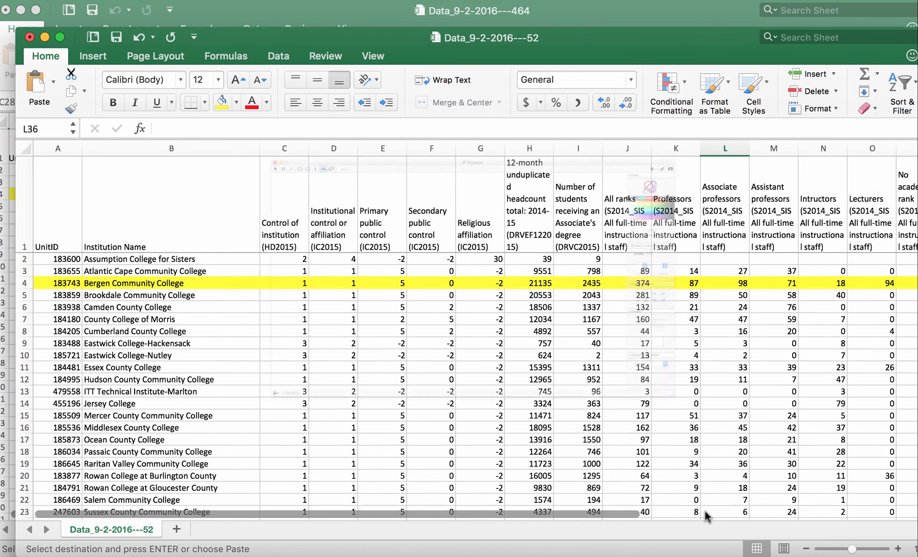
key("super+shift+d")
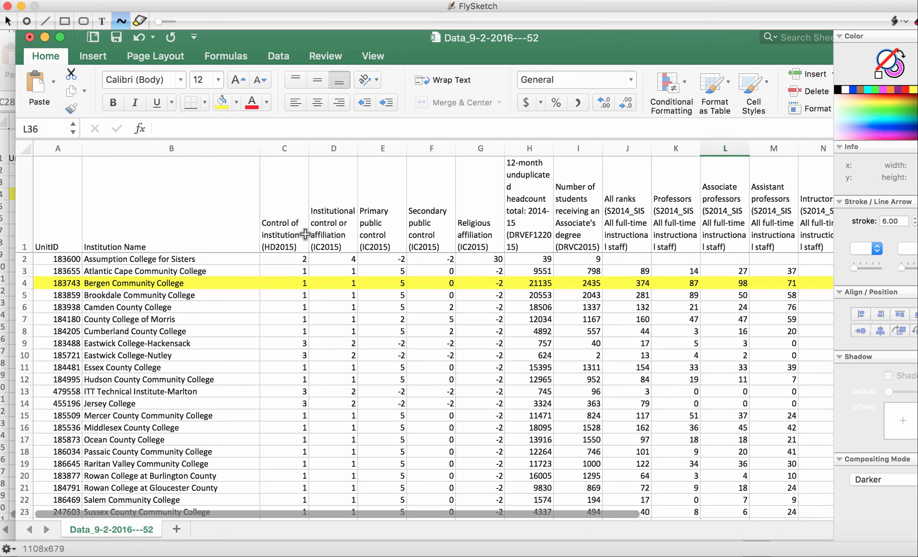
mouse_move(248, 253)
left_mouse_down()
mouse_move(392, 261)
mouse_move(467, 245)
mouse_move(496, 225)
mouse_move(445, 186)
mouse_move(316, 182)
mouse_move(247, 223)
mouse_move(253, 247)
mouse_move(265, 248)
left_mouse_up()
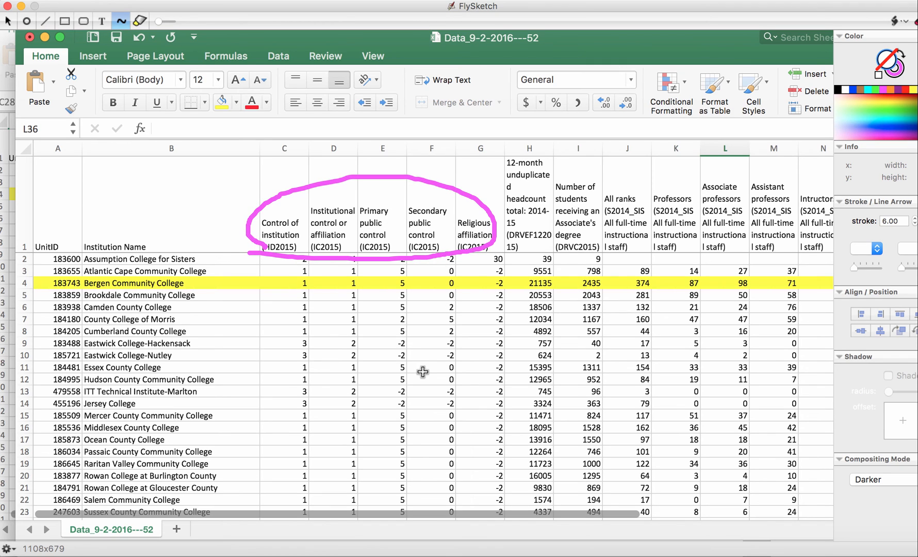
mouse_move(389, 367)
left_mouse_down()
mouse_move(420, 363)
mouse_move(403, 328)
mouse_move(382, 358)
mouse_move(400, 369)
mouse_move(451, 367)
mouse_move(484, 341)
mouse_move(459, 314)
mouse_move(430, 347)
mouse_move(452, 369)
left_mouse_up()
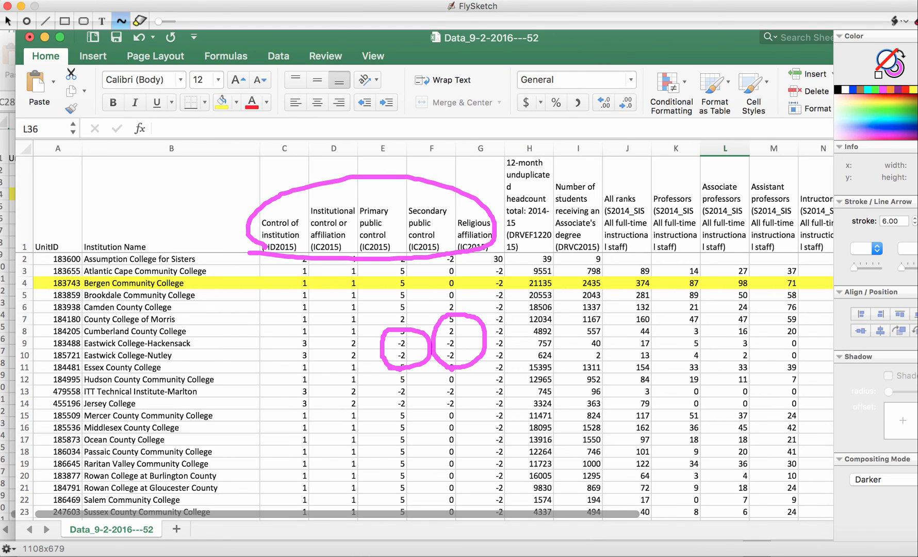
key("super+BackSpace")
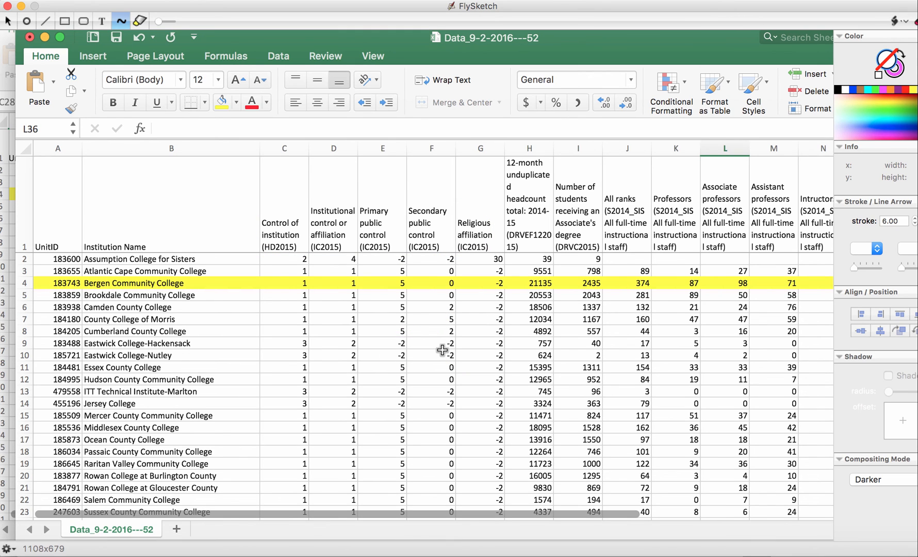
key("super+h")
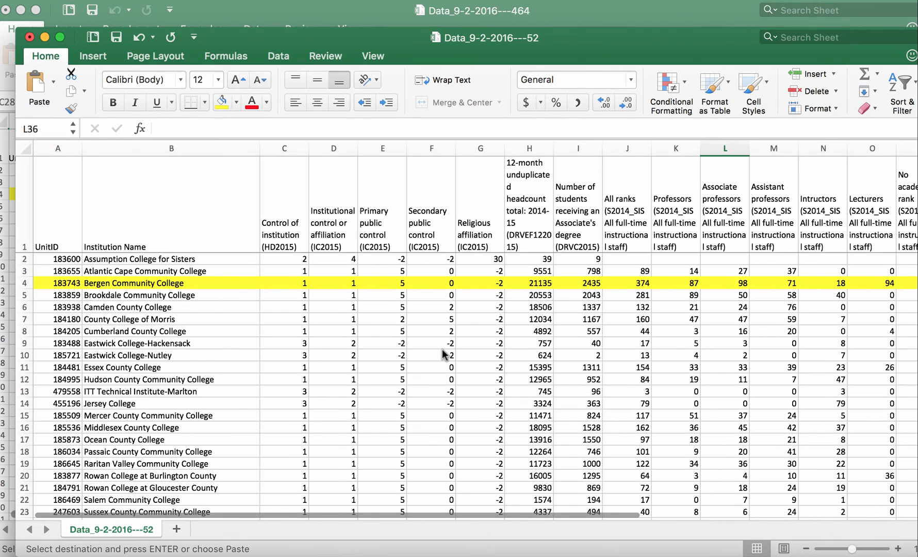
Format the 12-month headcount values in H2:H27 with thousands separators and no decimal places.
left_click_drag(535, 256, 535, 439)
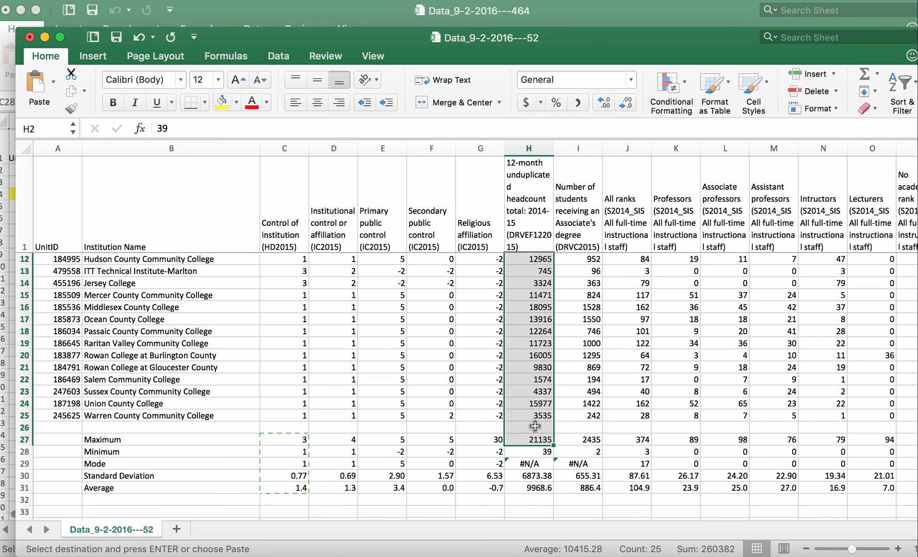
left_click(574, 101)
left_click(626, 101)
left_click(627, 101)
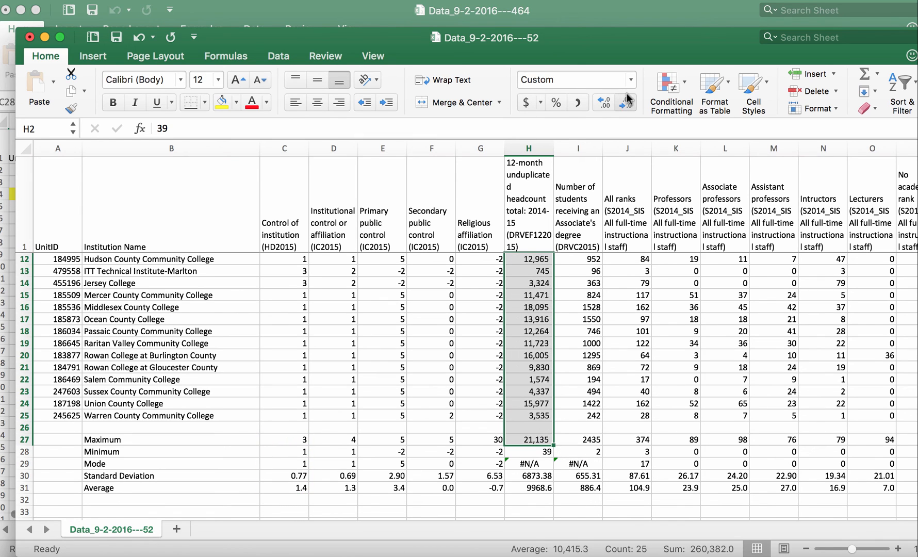
scroll(475, 388, "up", 3)
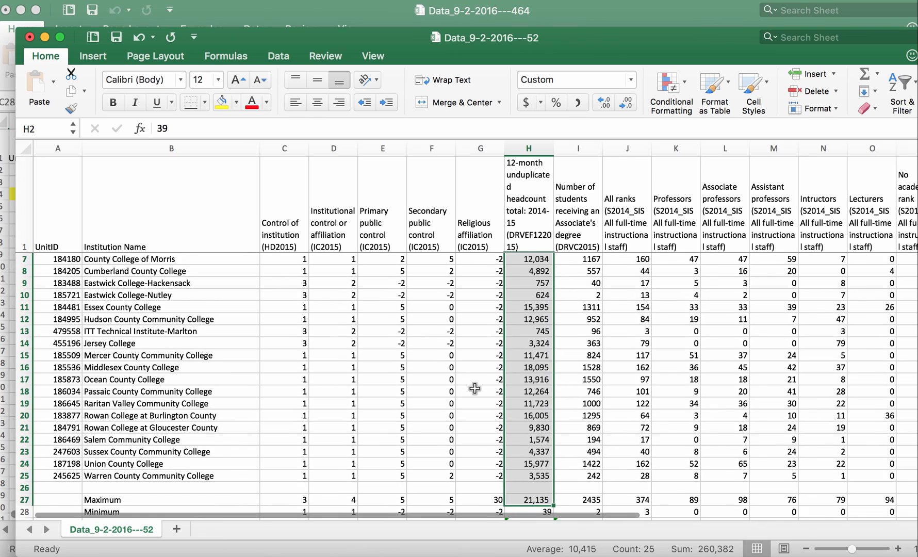
scroll(474, 388, "up", 5)
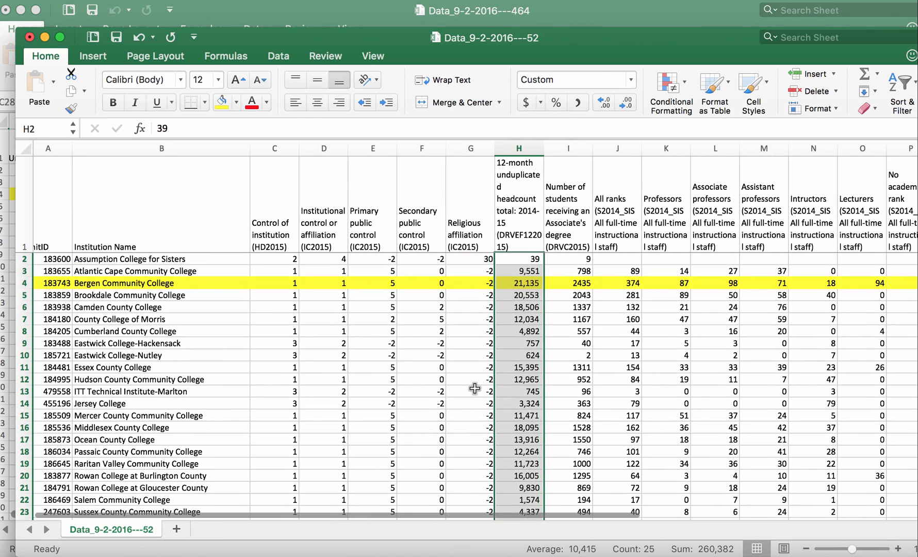
scroll(474, 387, "right", 1)
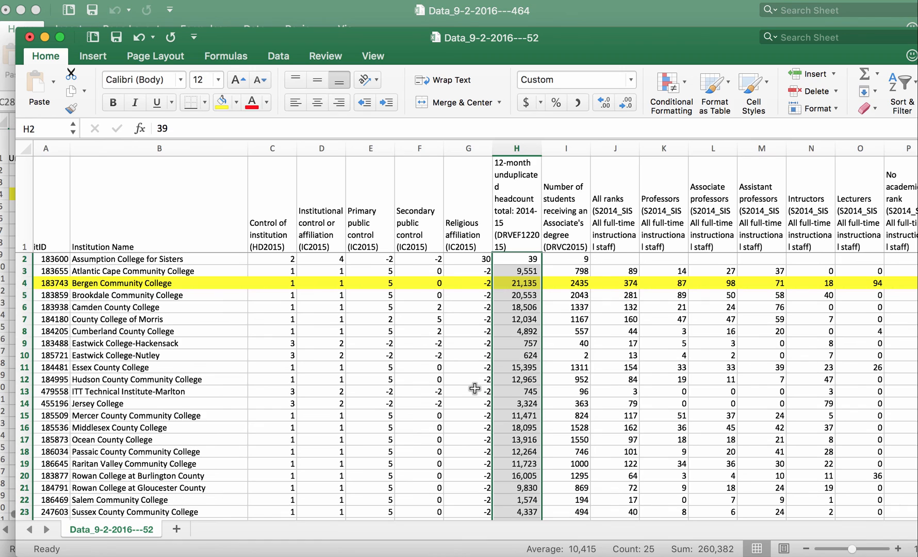
Examine the 12-month headcount heading in H1 and the average formula in H31 against the institutions' headcounts.
left_click(525, 217)
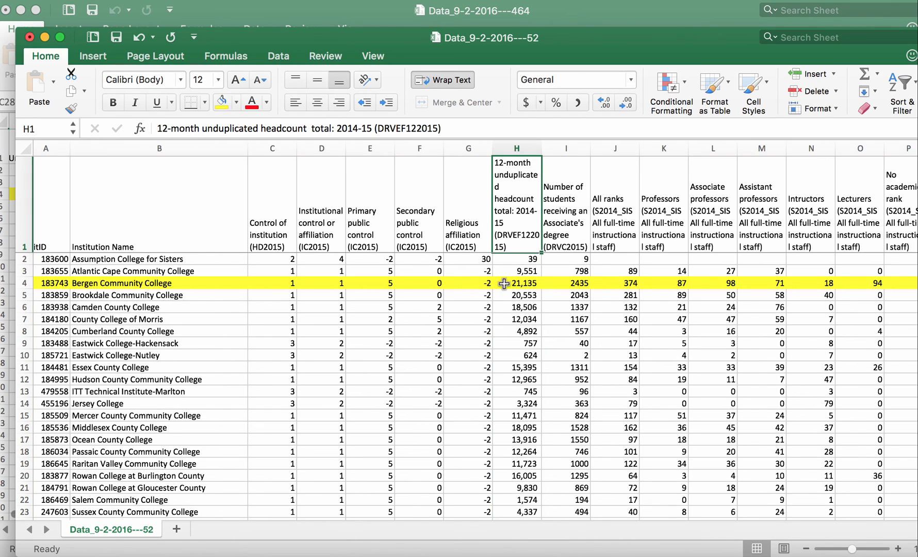
scroll(532, 426, "down", 5)
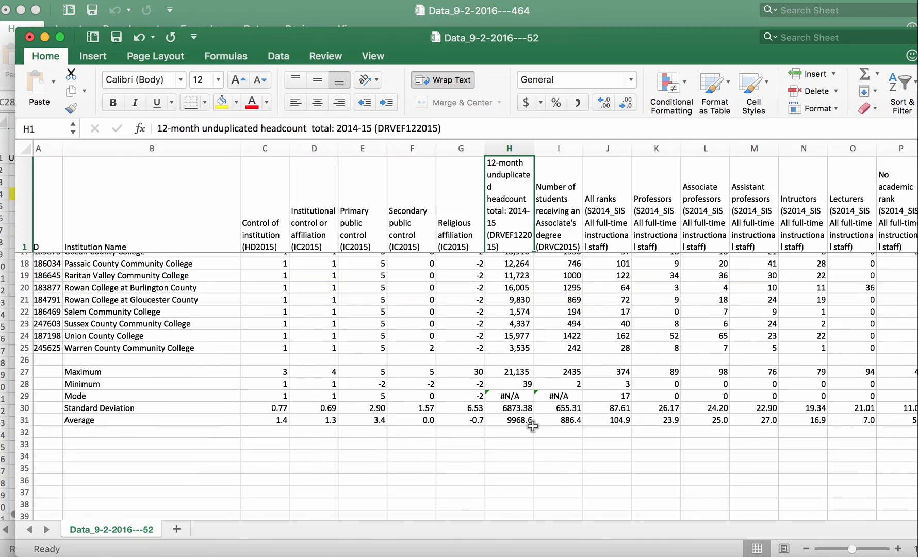
scroll(532, 425, "up", 5)
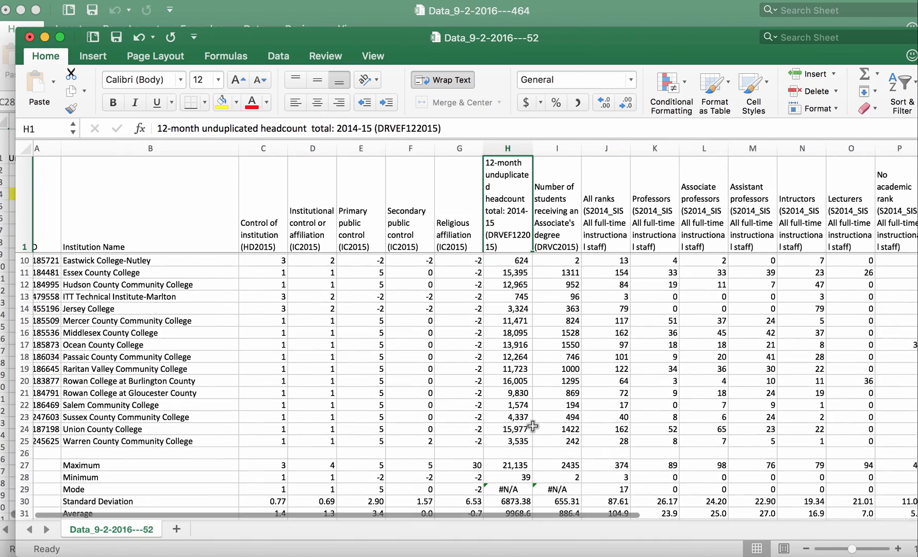
scroll(532, 425, "down", 6)
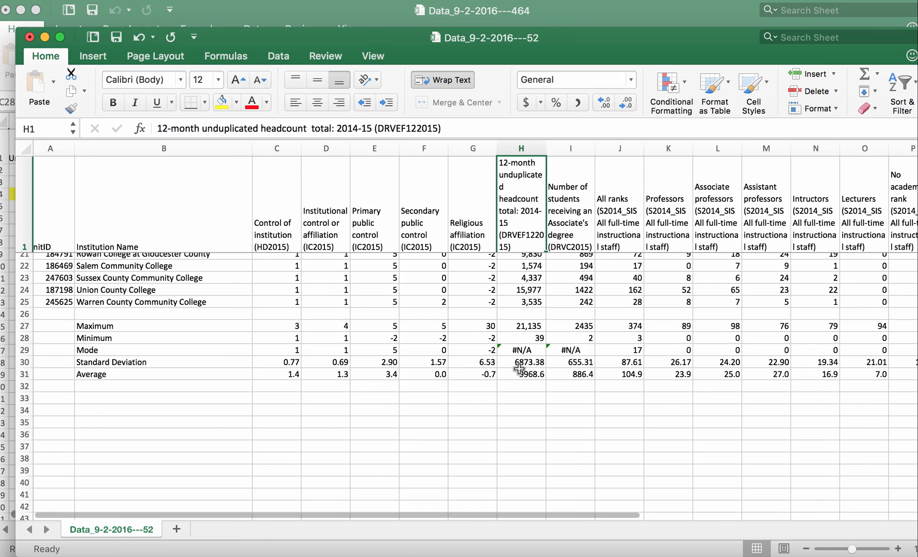
left_click(519, 371)
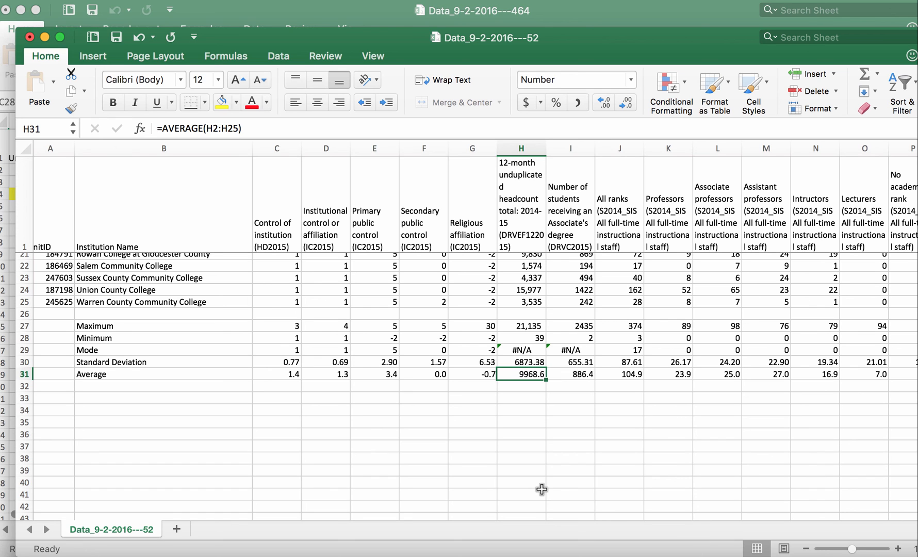
scroll(542, 488, "up", 10)
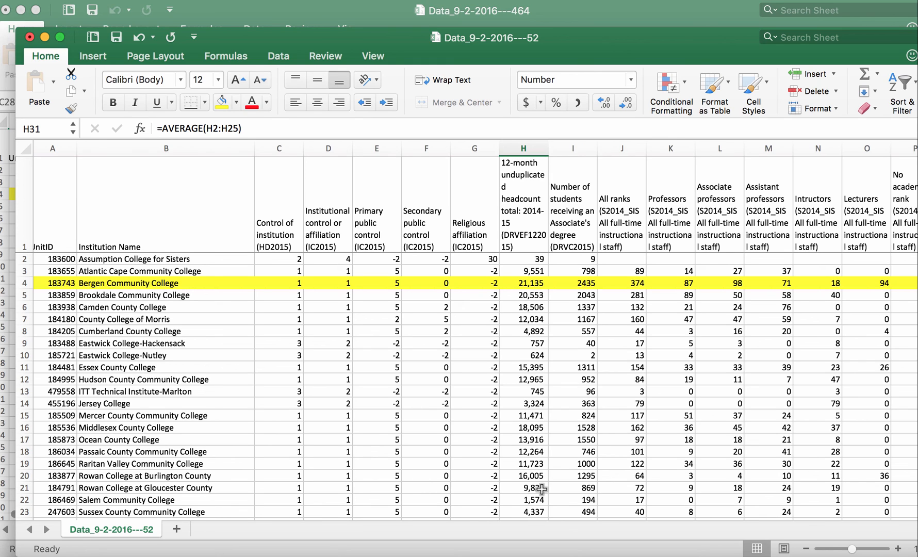
scroll(541, 489, "right", 1)
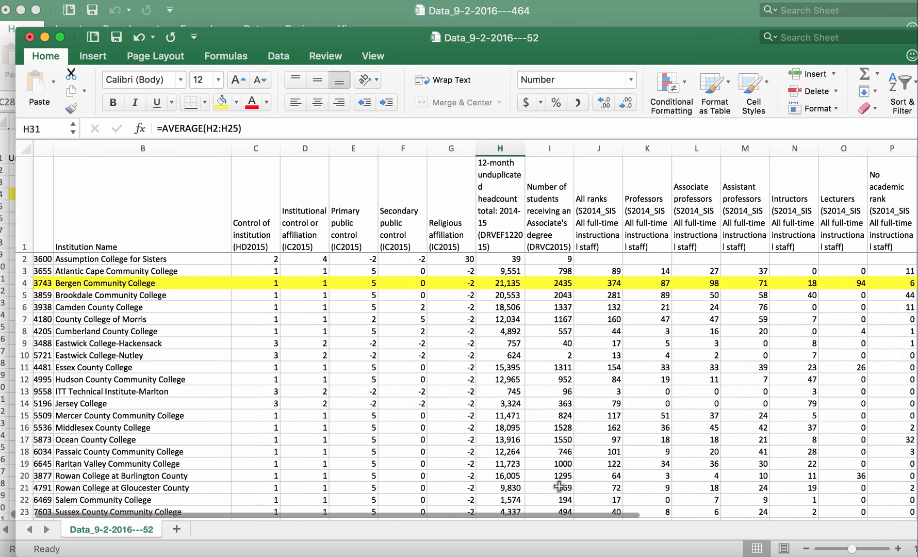
Inspect the Mode results for headcount and associate's degree recipients in H29:I29, then deselect them.
scroll(556, 487, "down", 1)
scroll(557, 487, "down", 10)
scroll(557, 488, "up", 5)
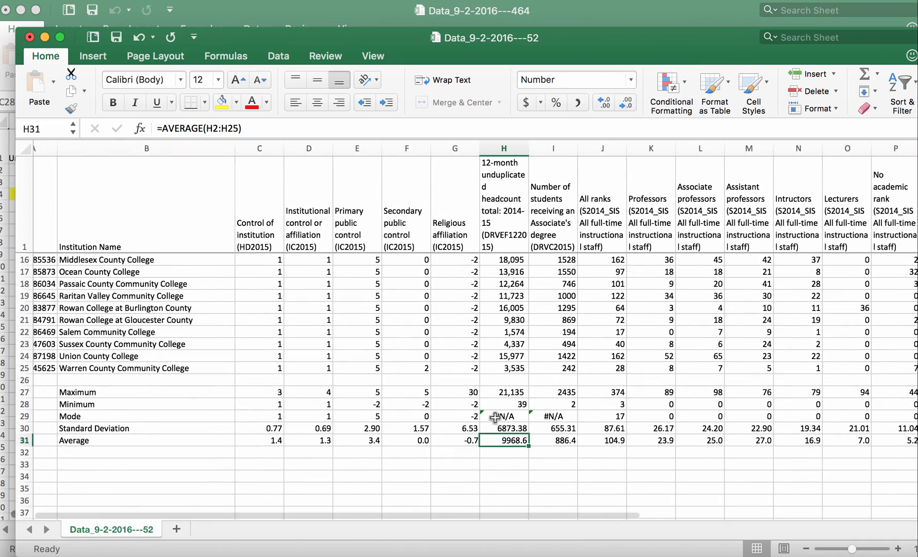
left_click(497, 415)
left_click_drag(497, 415, 549, 416)
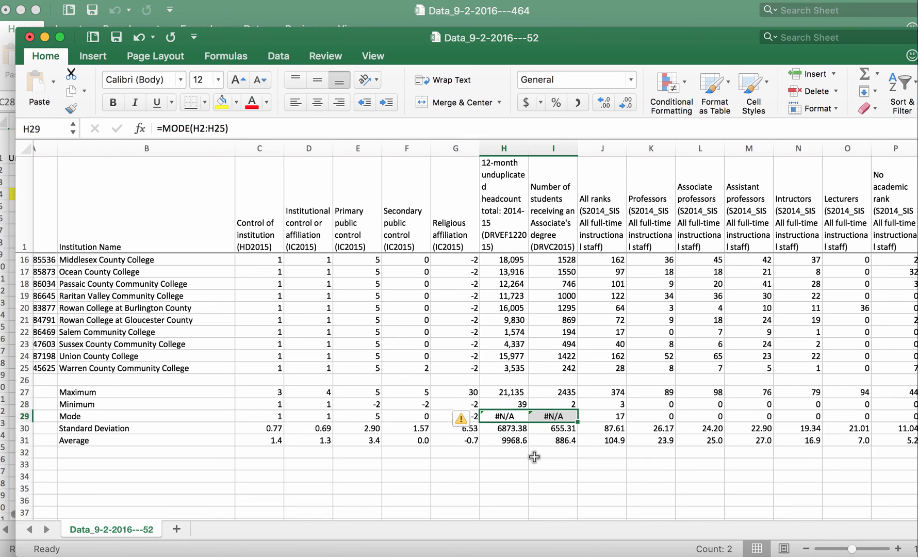
left_click(531, 505)
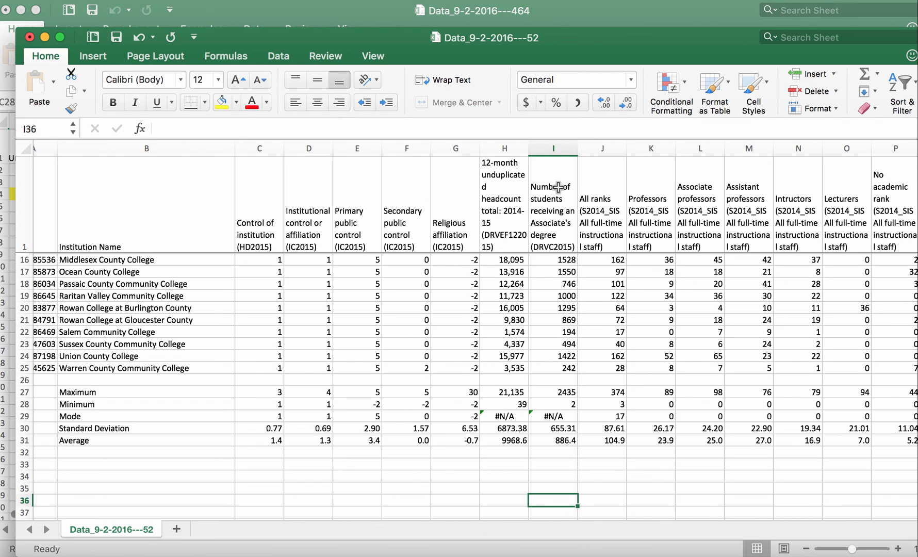
Check the All ranks maximum in J27 against Bergen Community College's full-time instructional staff figure.
scroll(553, 189, "left", 1)
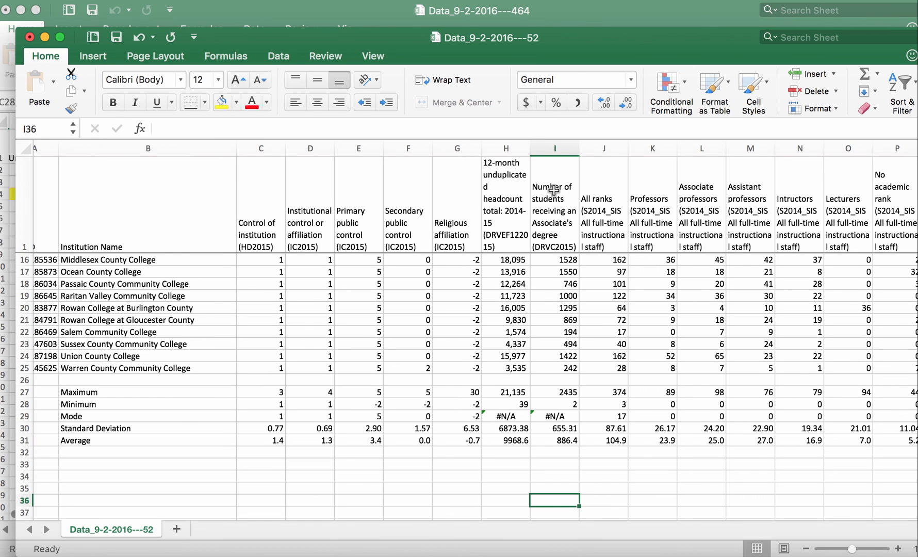
scroll(554, 190, "right", 5)
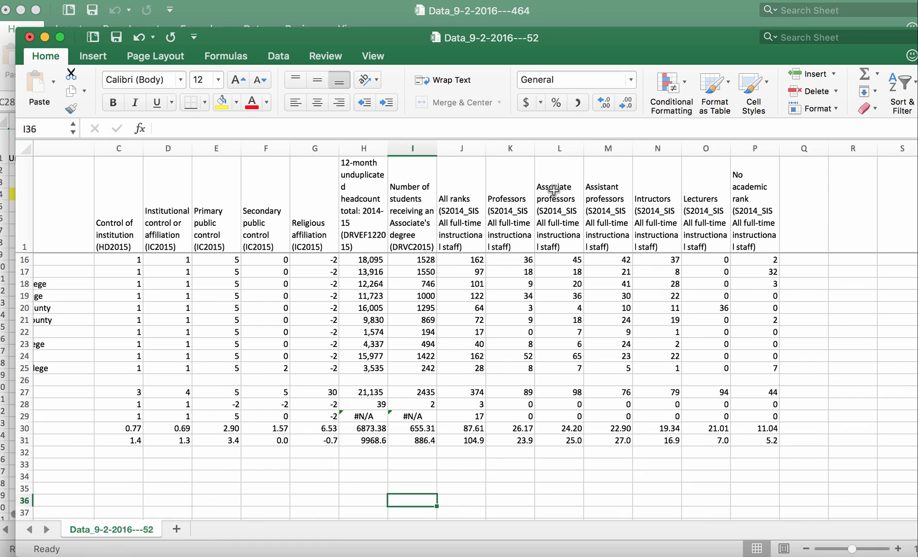
scroll(553, 189, "left", 2)
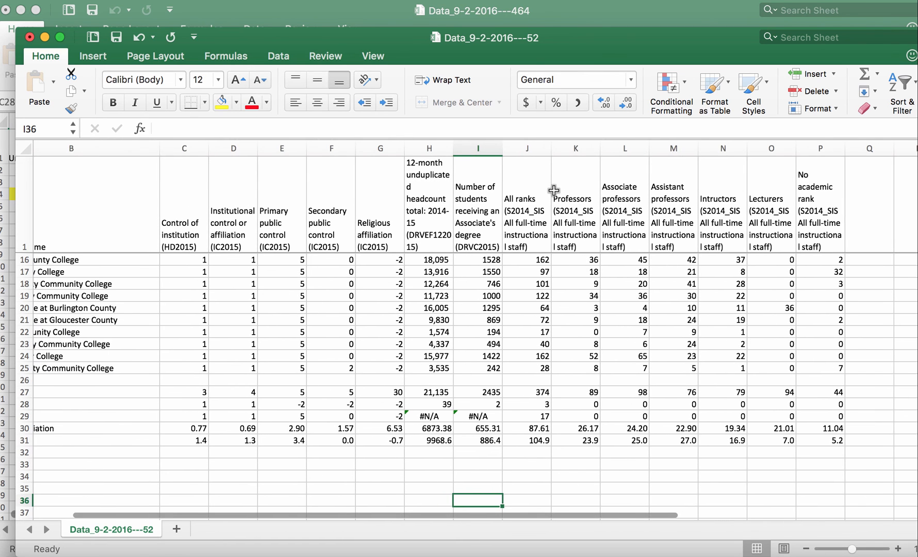
scroll(553, 190, "left", 2)
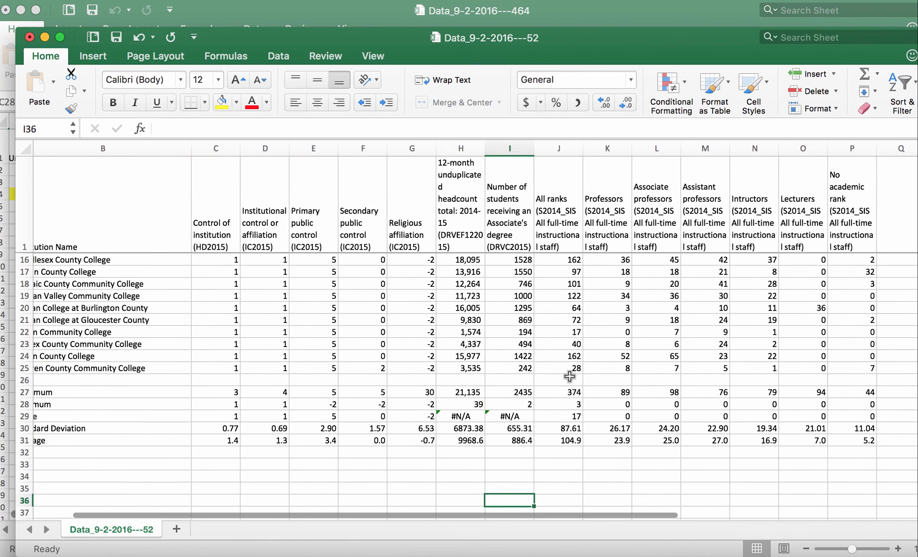
left_click(561, 393)
scroll(567, 464, "up", 4)
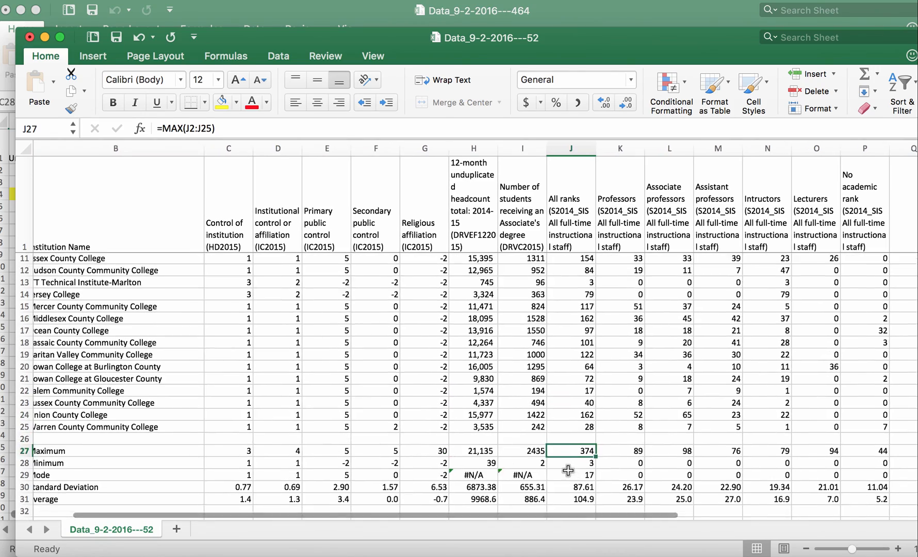
scroll(567, 470, "up", 4)
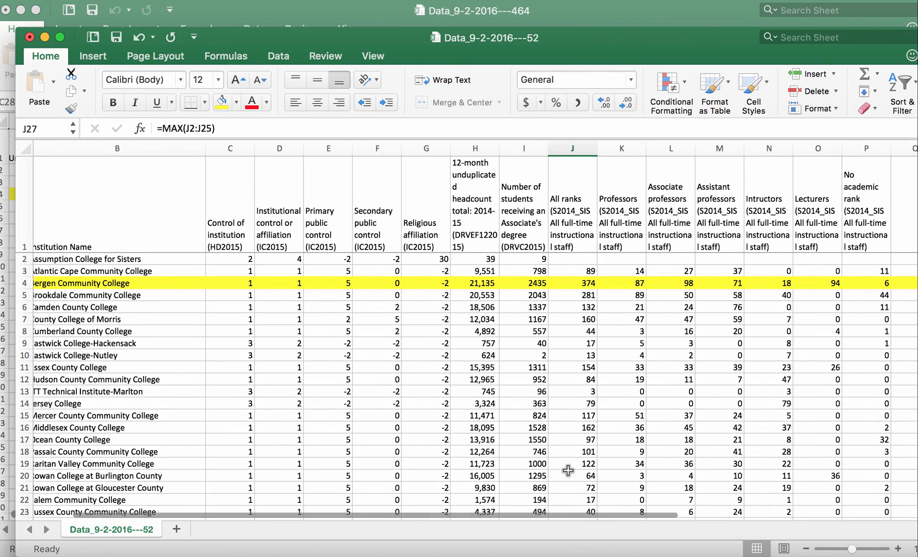
scroll(568, 470, "down", 5)
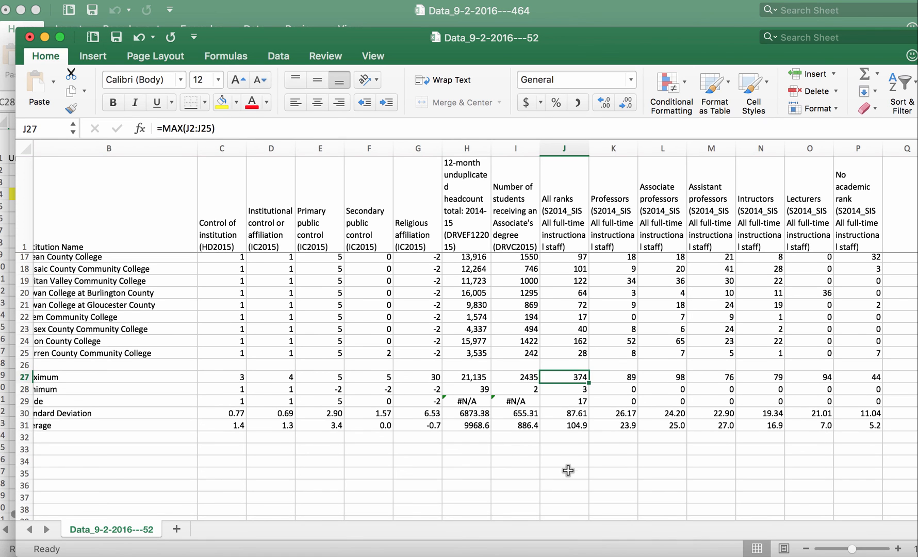
Review the summary statistics in rows 27 to 31 for the instructional staff columns J to P.
scroll(568, 470, "up", 1)
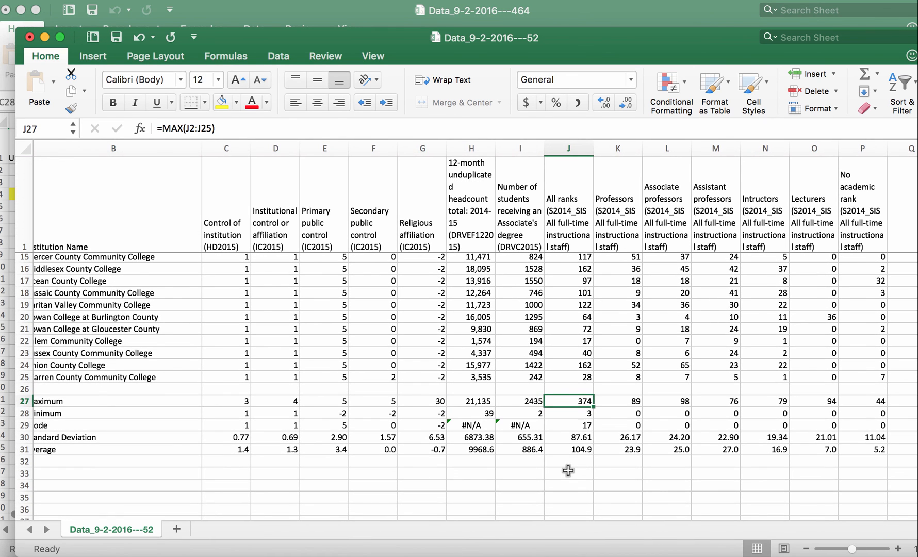
scroll(567, 470, "right", 2)
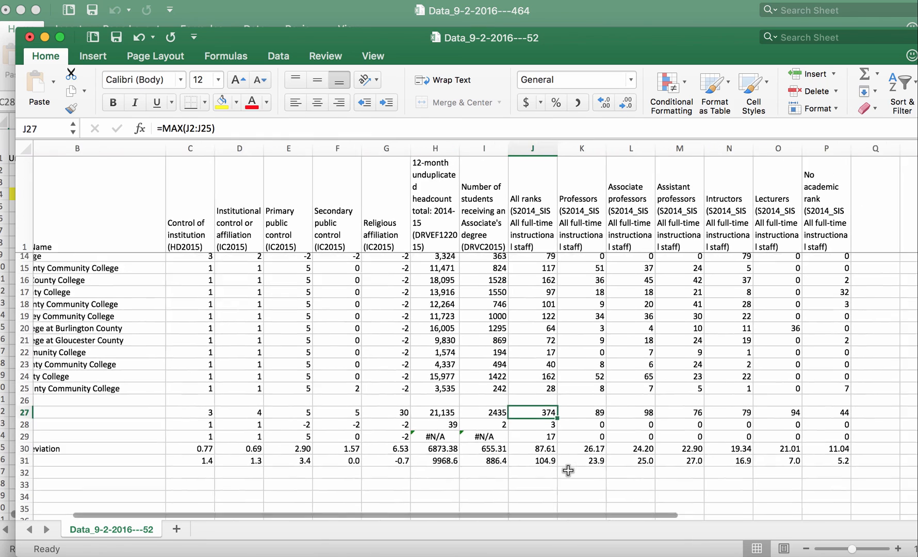
scroll(568, 470, "up", 2)
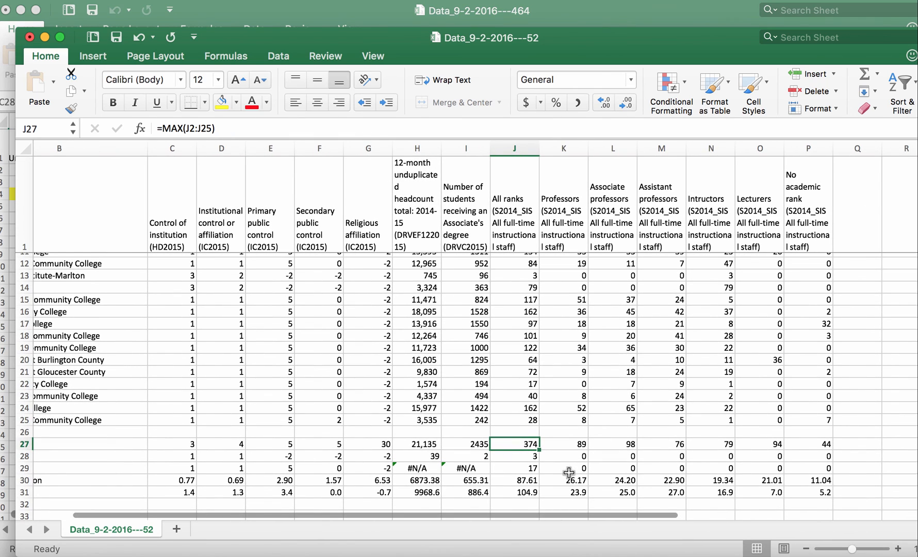
scroll(567, 470, "up", 3)
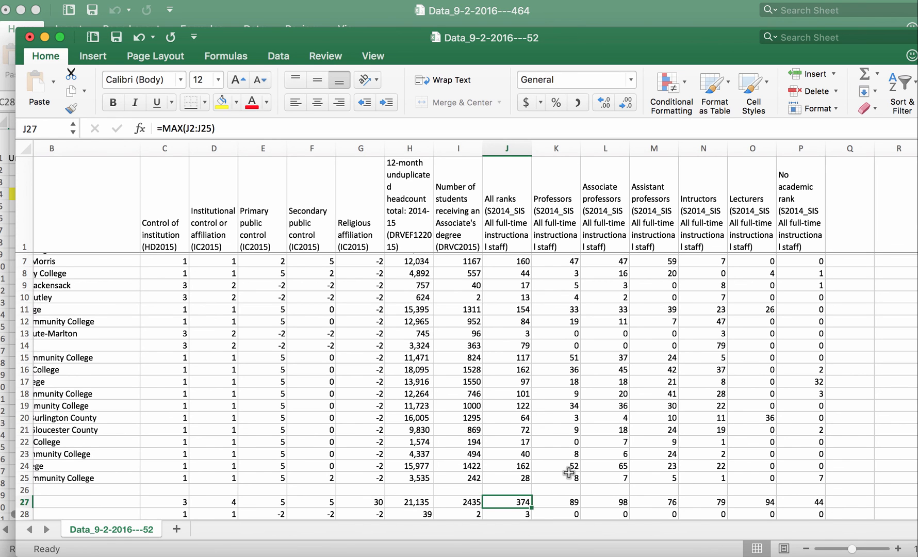
scroll(569, 473, "down", 5)
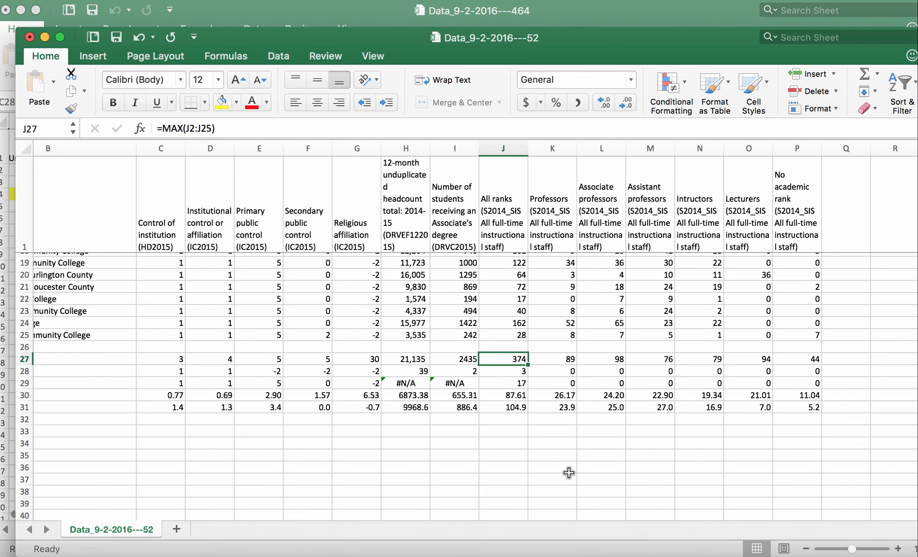
scroll(568, 472, "up", 2)
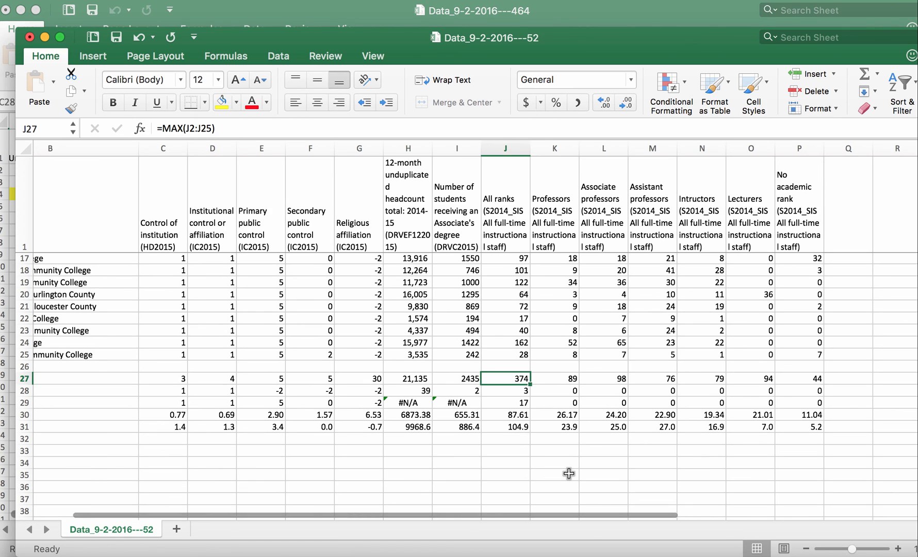